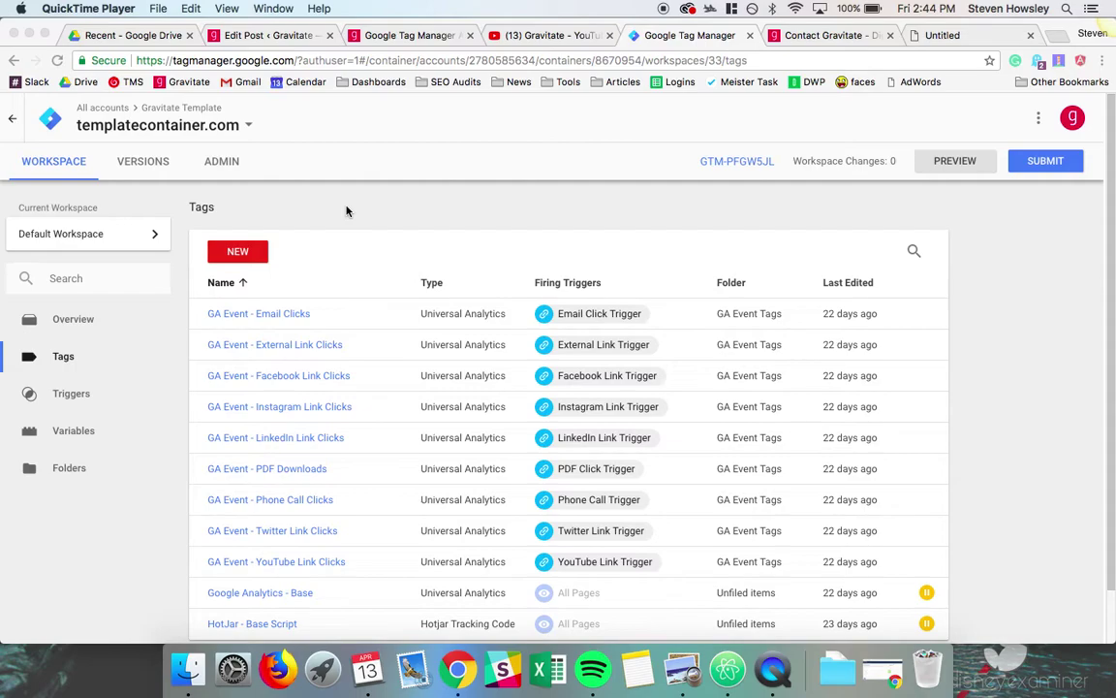
Collapse the debug pane on the Contact page and examine its email, phone, social and other links as candidates for event tracking
click(347, 211)
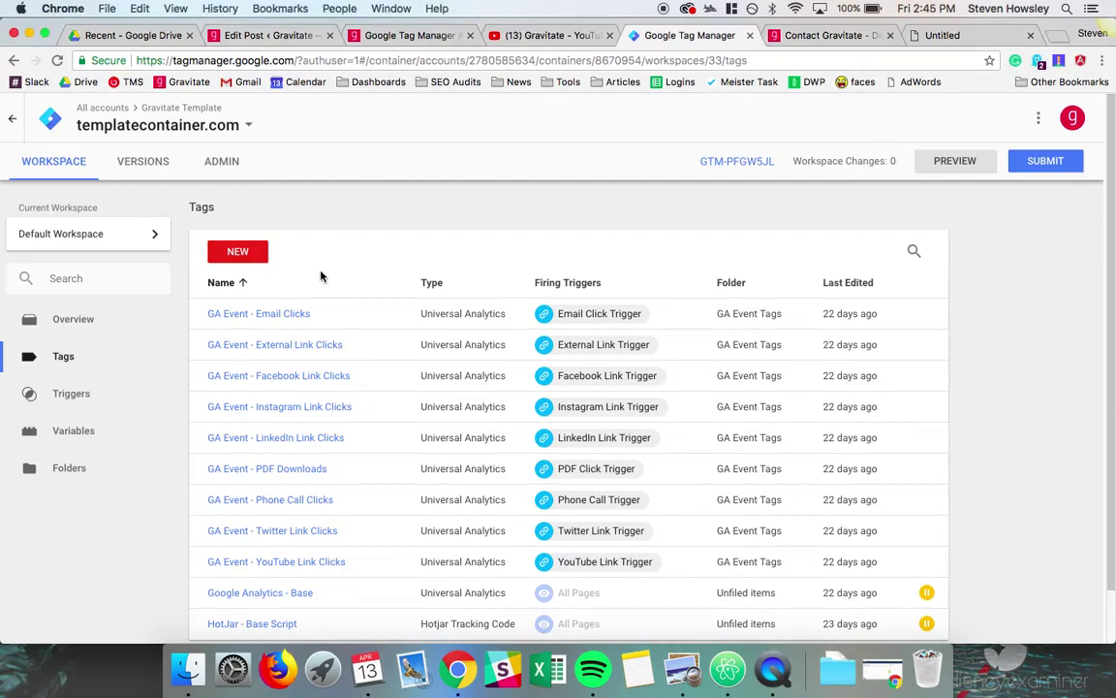
click(820, 36)
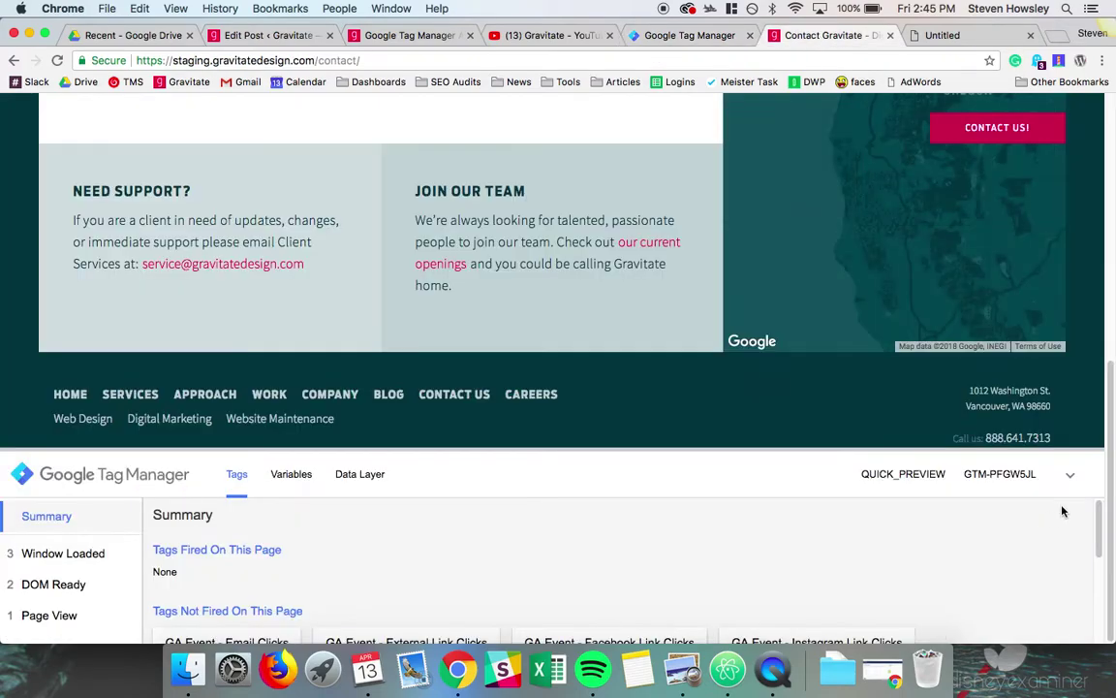
click(1071, 472)
scroll(694, 375, up, 4)
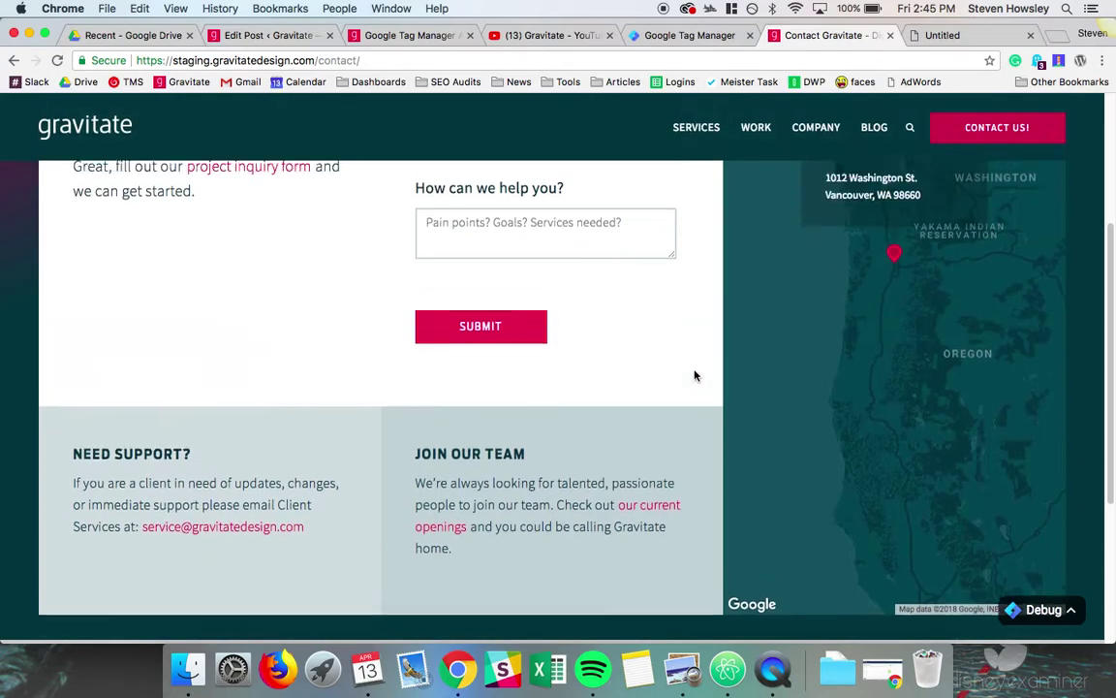
scroll(694, 375, down, 3)
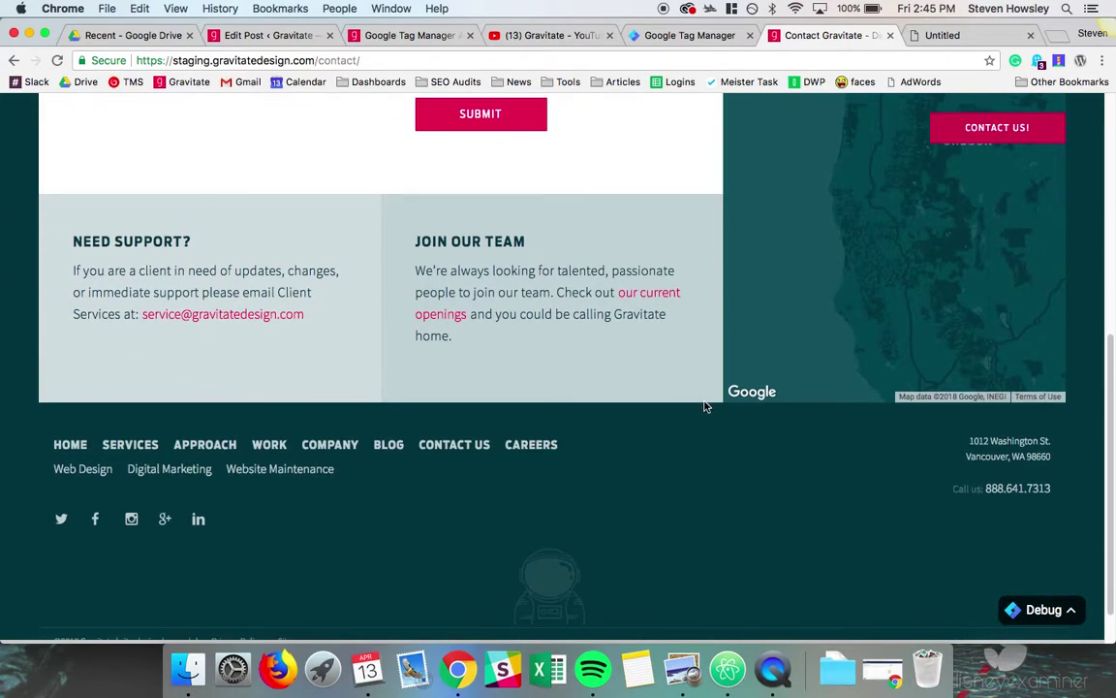
scroll(455, 349, up, 1)
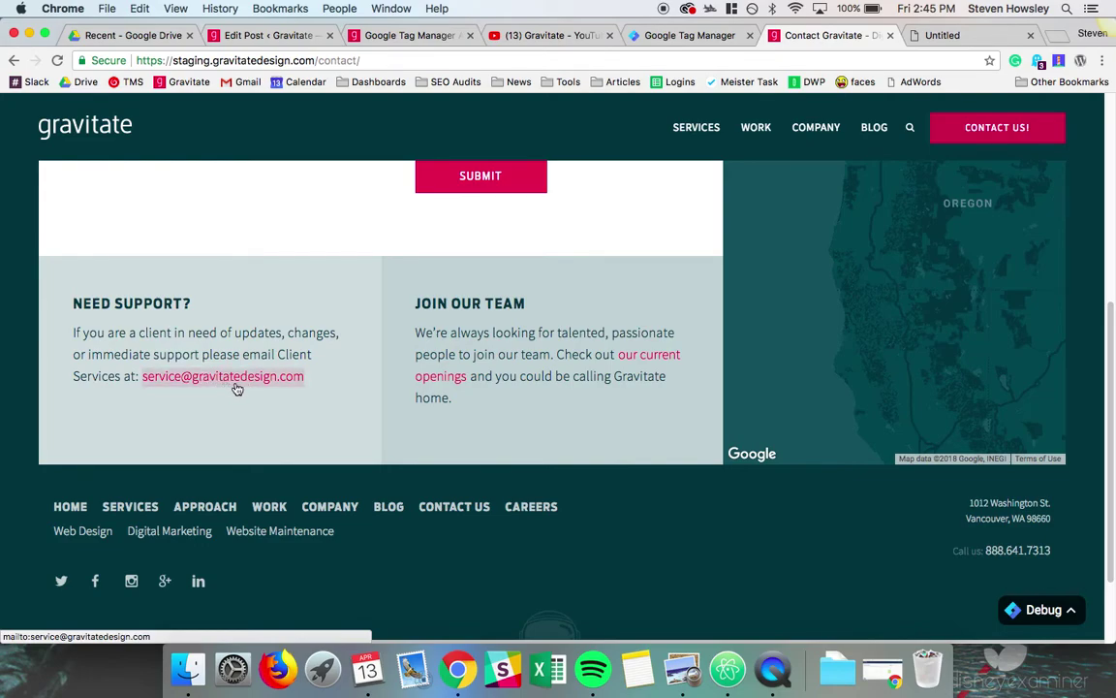
scroll(237, 387, up, 8)
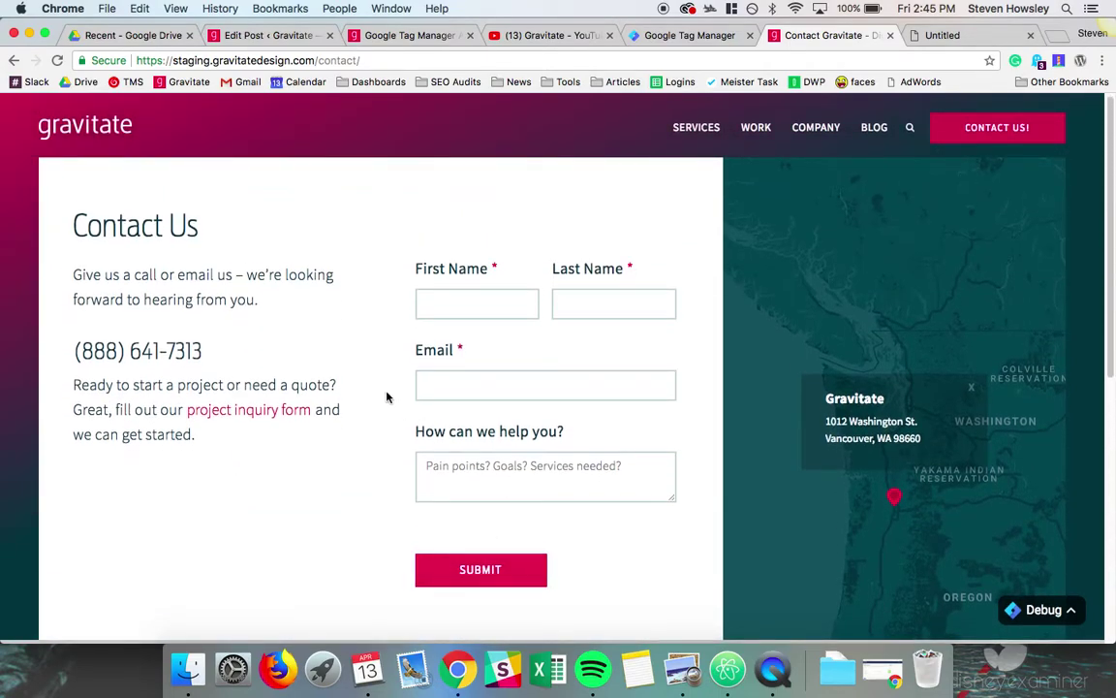
scroll(387, 394, down, 8)
scroll(386, 396, down, 3)
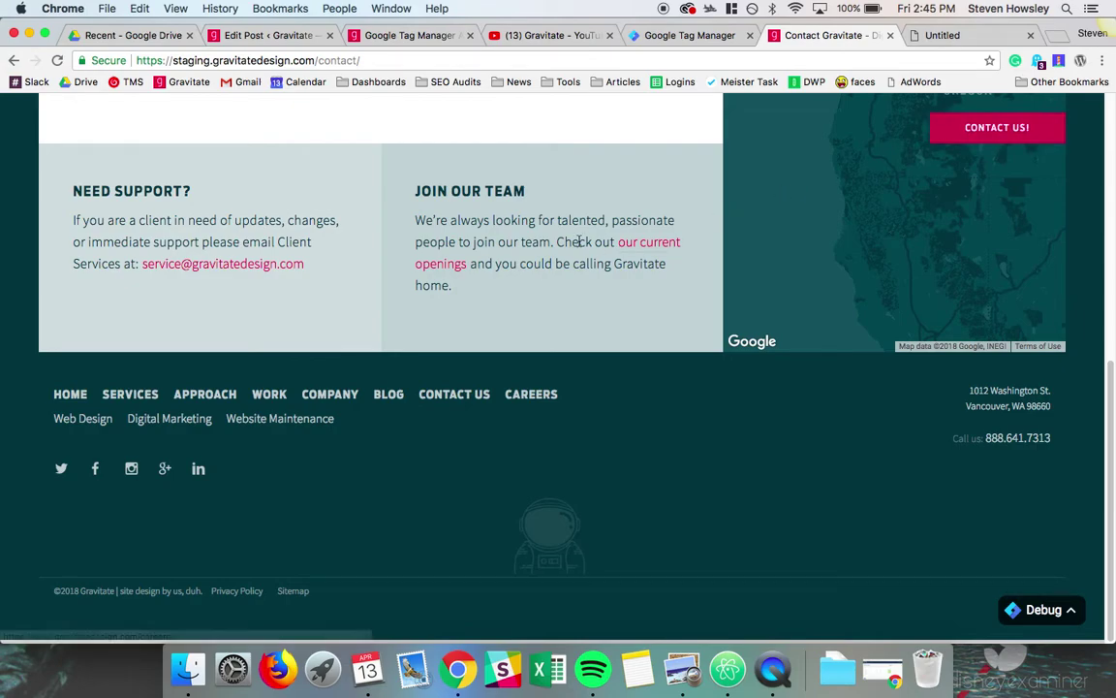
scroll(579, 246, up, 1)
scroll(579, 247, up, 5)
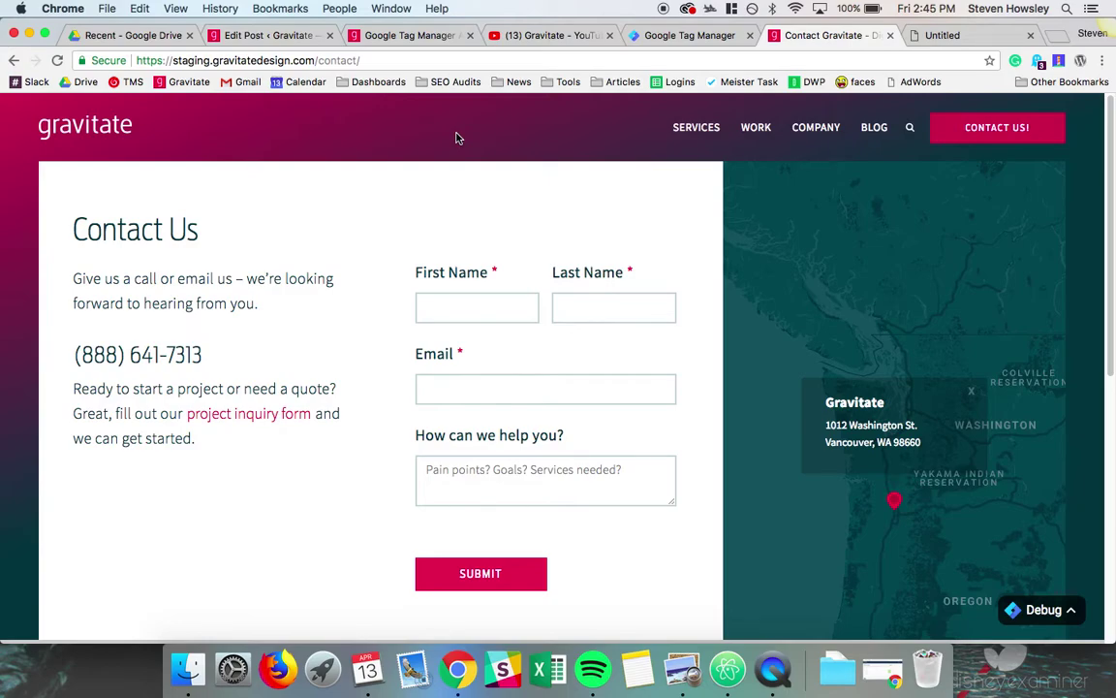
Open the "traditional event tracking" link from the Google Tag Manager Analytics Event Tracking 2018 post in a new browser tab and view it
click(649, 39)
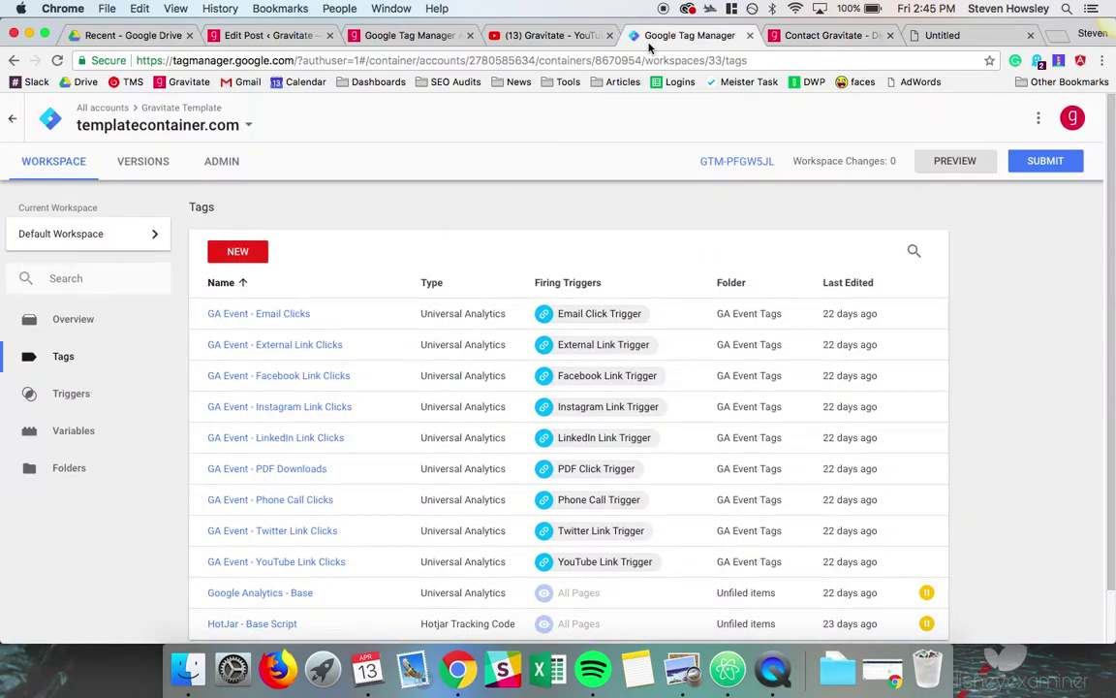
click(397, 35)
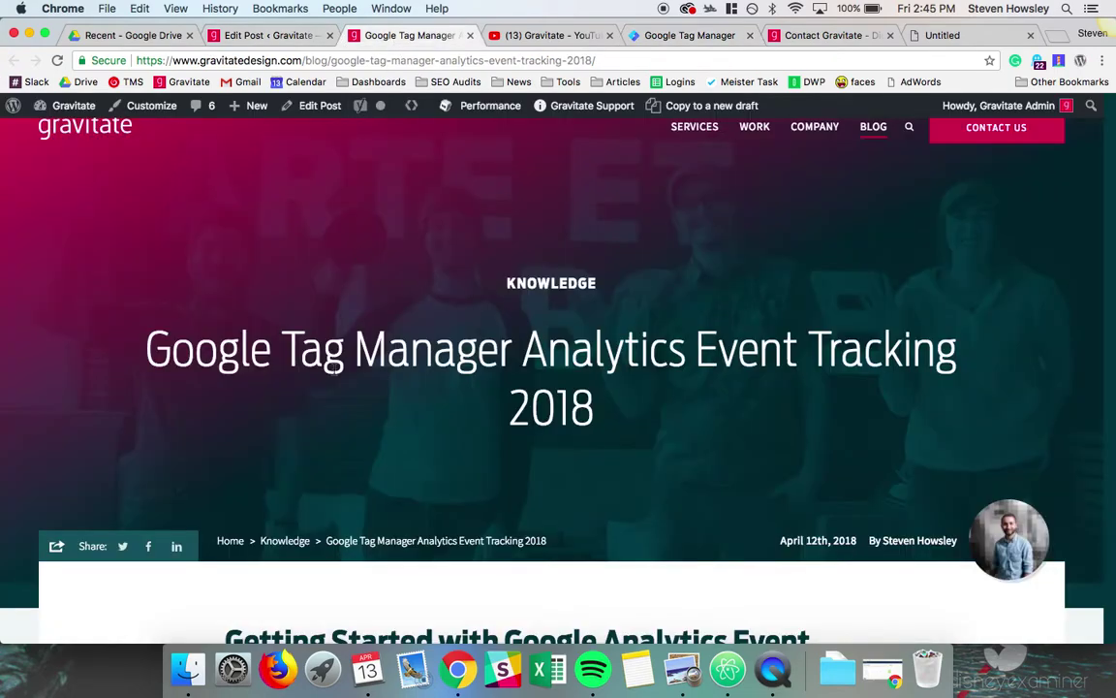
scroll(334, 373, down, 5)
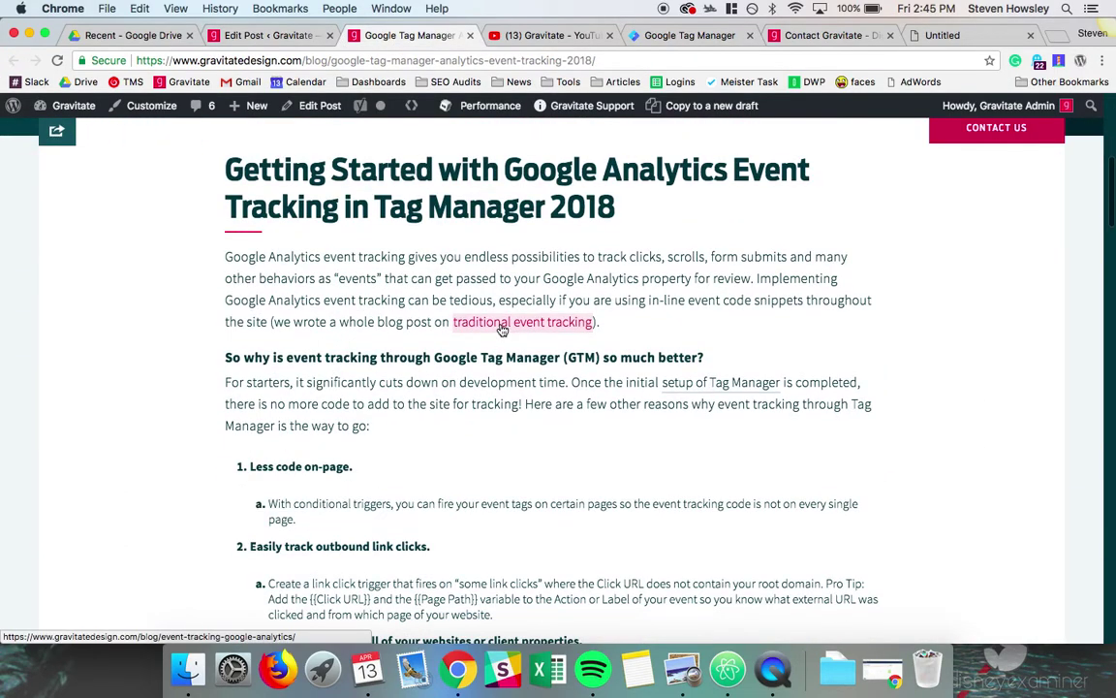
super+click(501, 330)
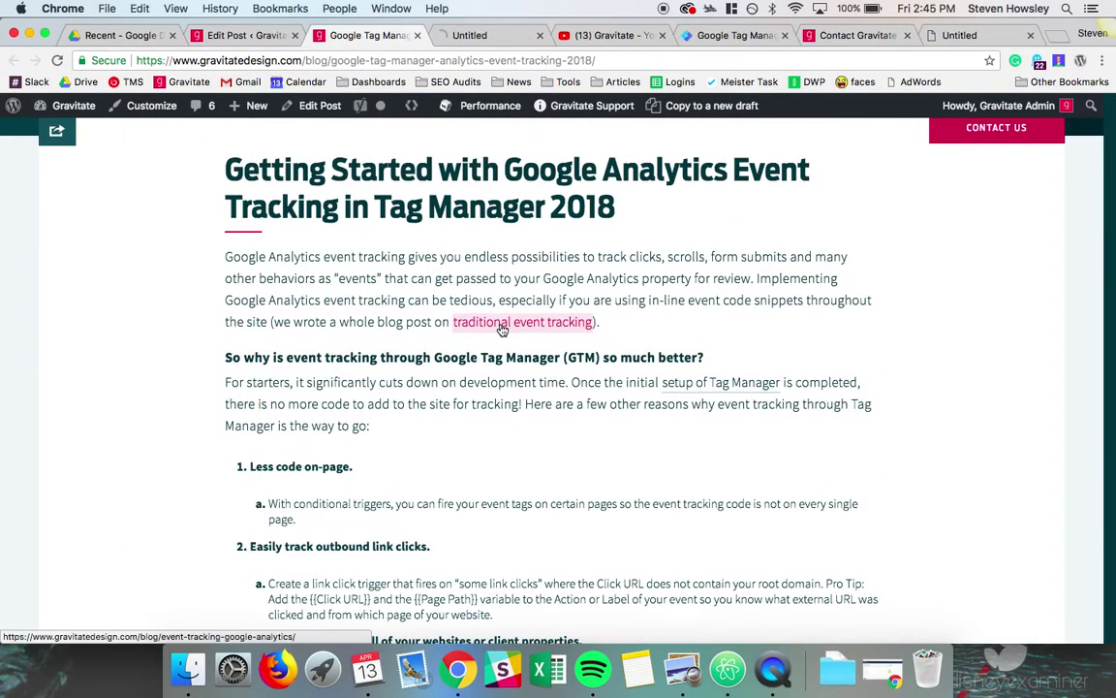
click(489, 36)
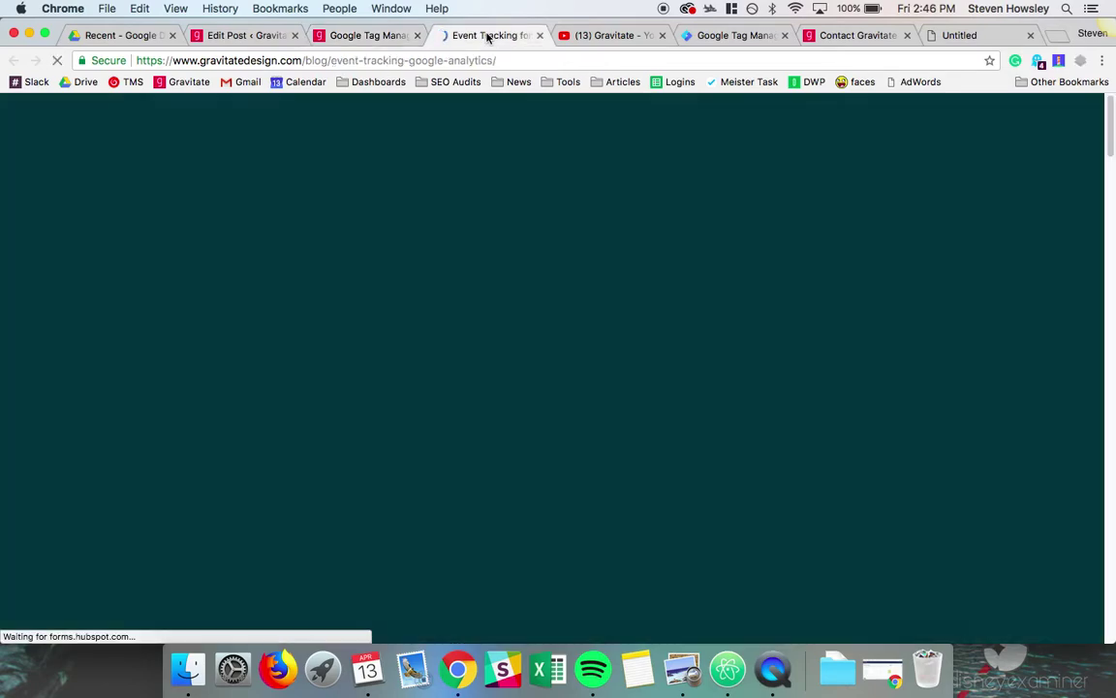
Examine the article's "Step Two: Add the Code" section, highlighting the Universal Analytics event snippet and the onClick attribute in the example link
scroll(339, 441, down, 10)
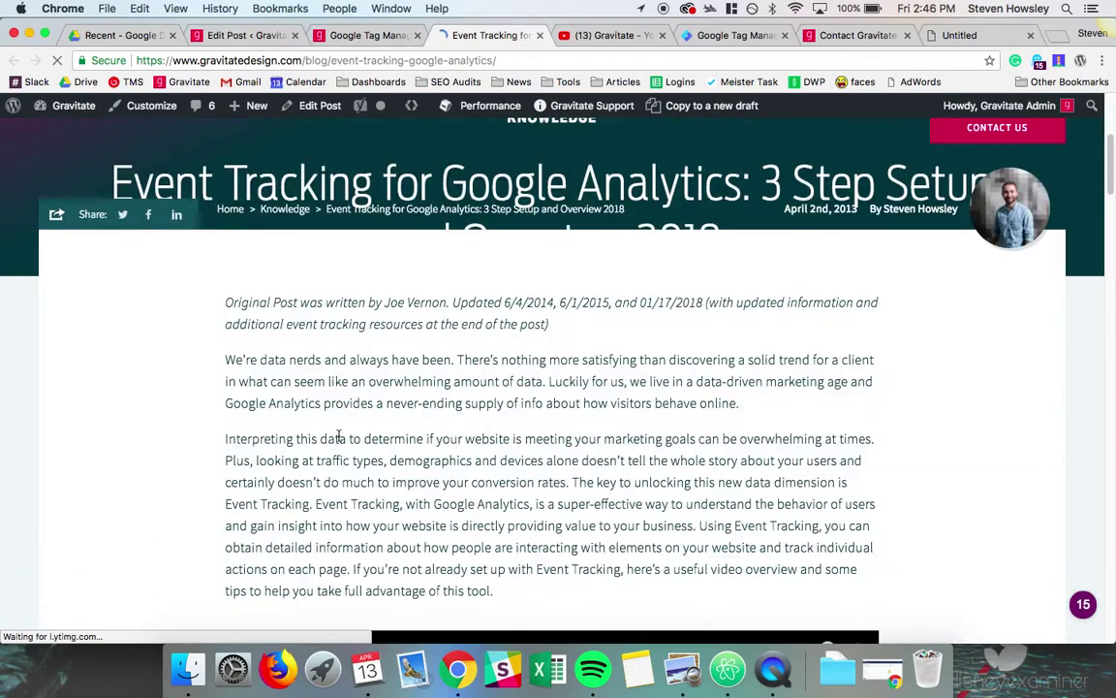
scroll(340, 441, down, 15)
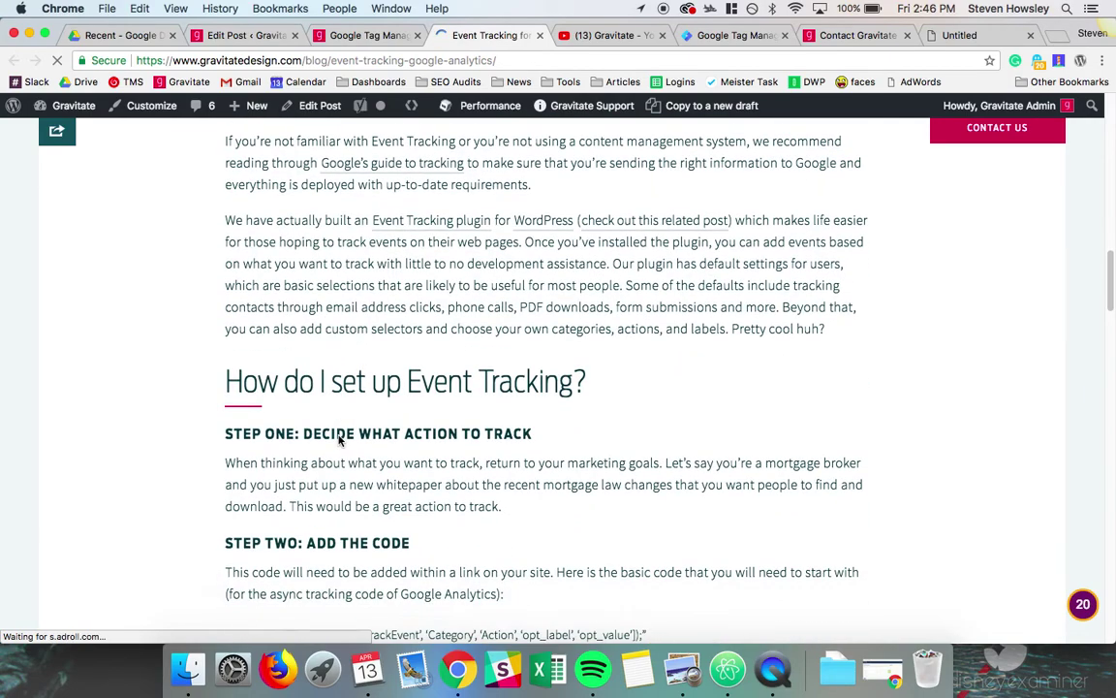
scroll(339, 436, up, 2)
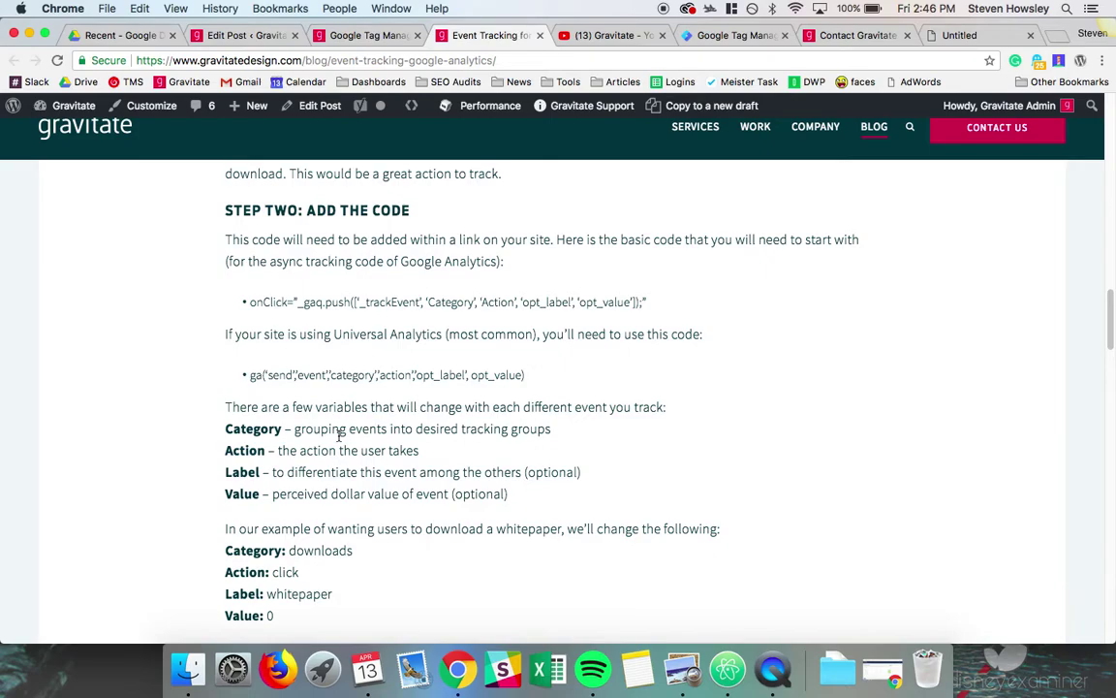
scroll(339, 435, down, 2)
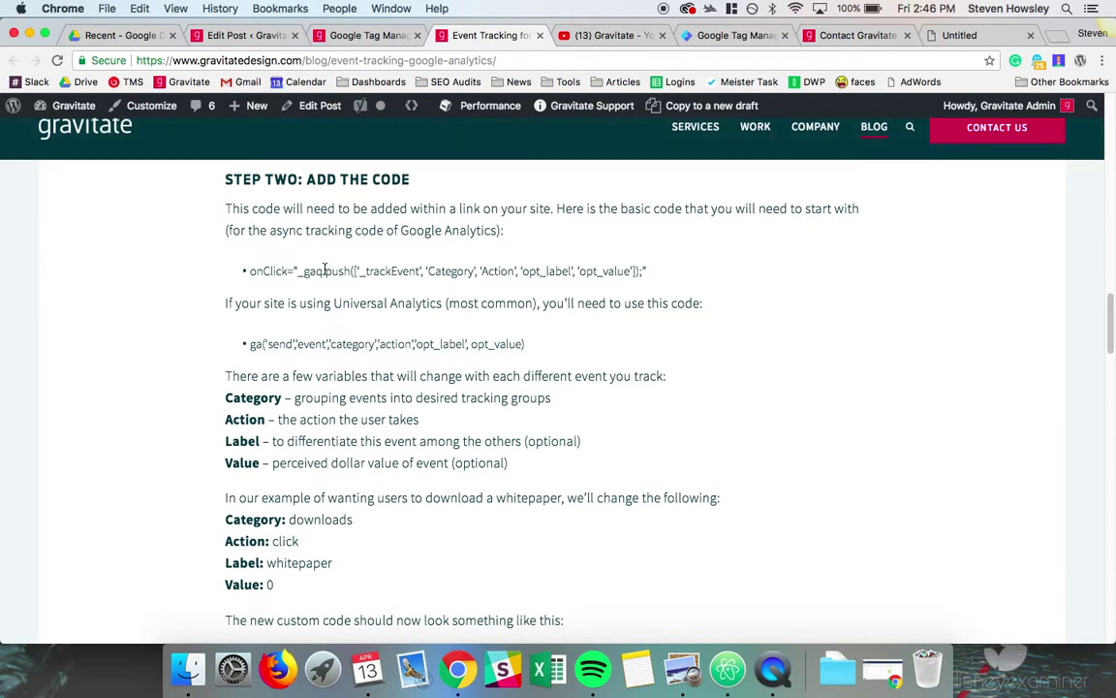
drag(249, 344, 533, 344)
scroll(533, 344, down, 10)
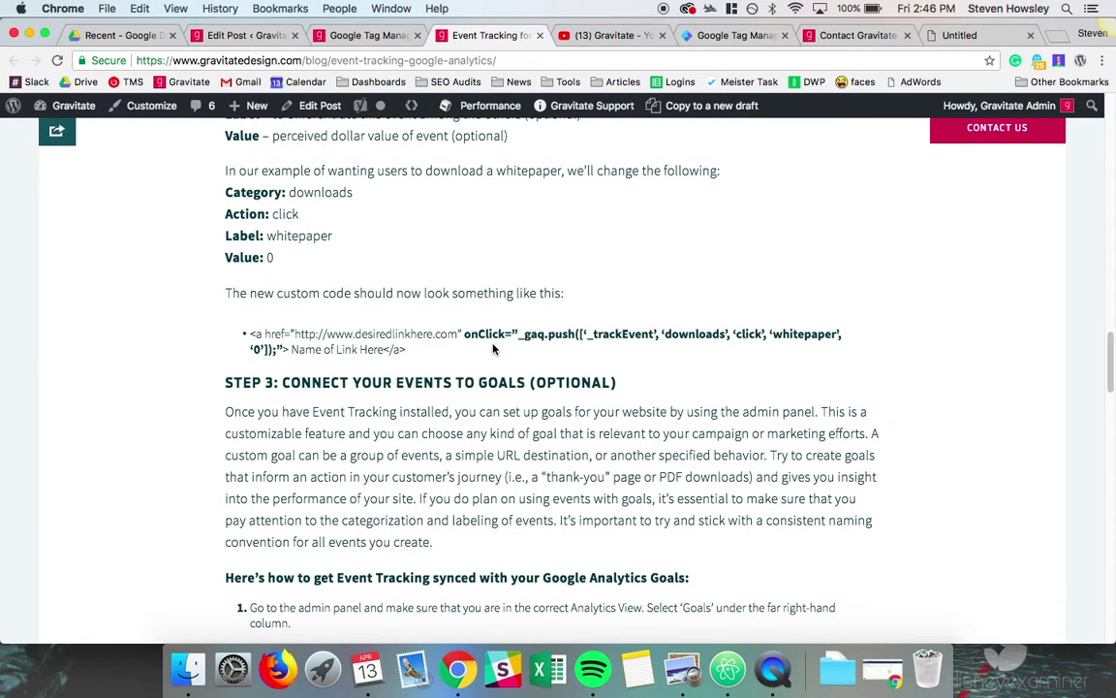
drag(464, 337, 506, 337)
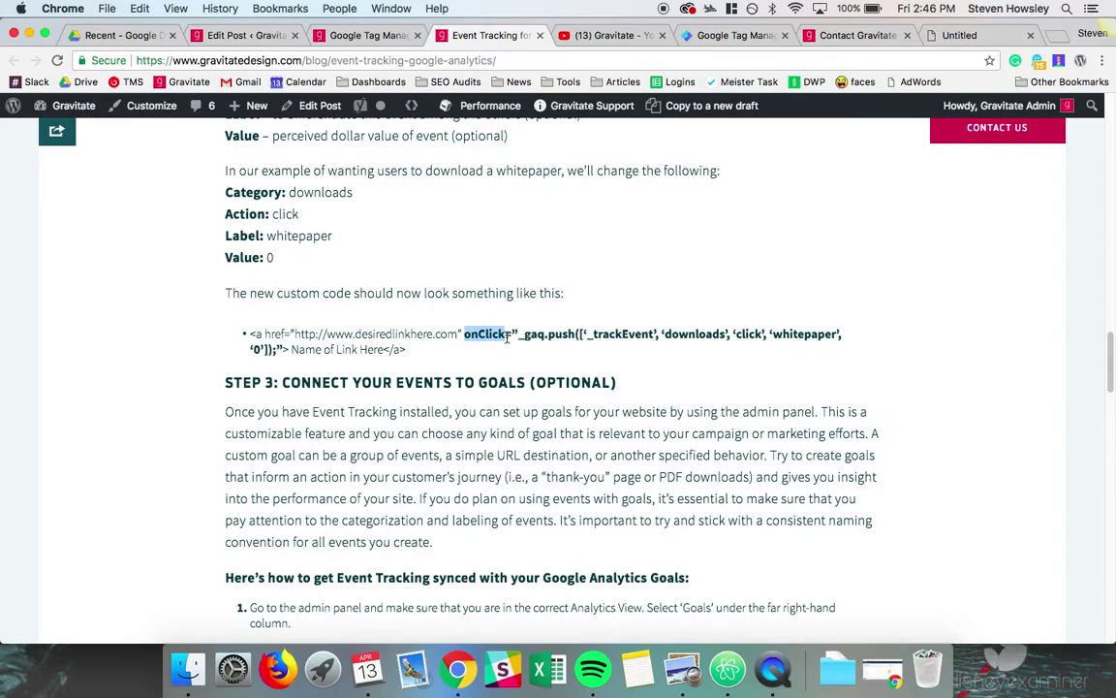
click(491, 353)
Review the article's goal setup and event results sections, and return to its introduction
scroll(492, 352, down, 10)
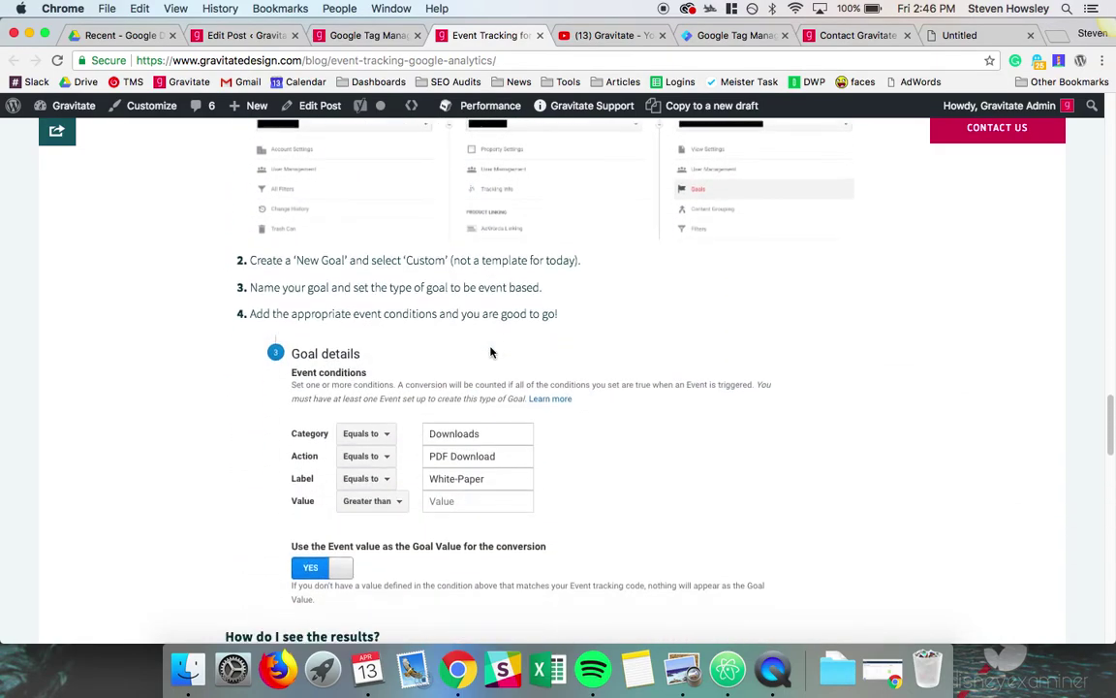
scroll(492, 352, down, 10)
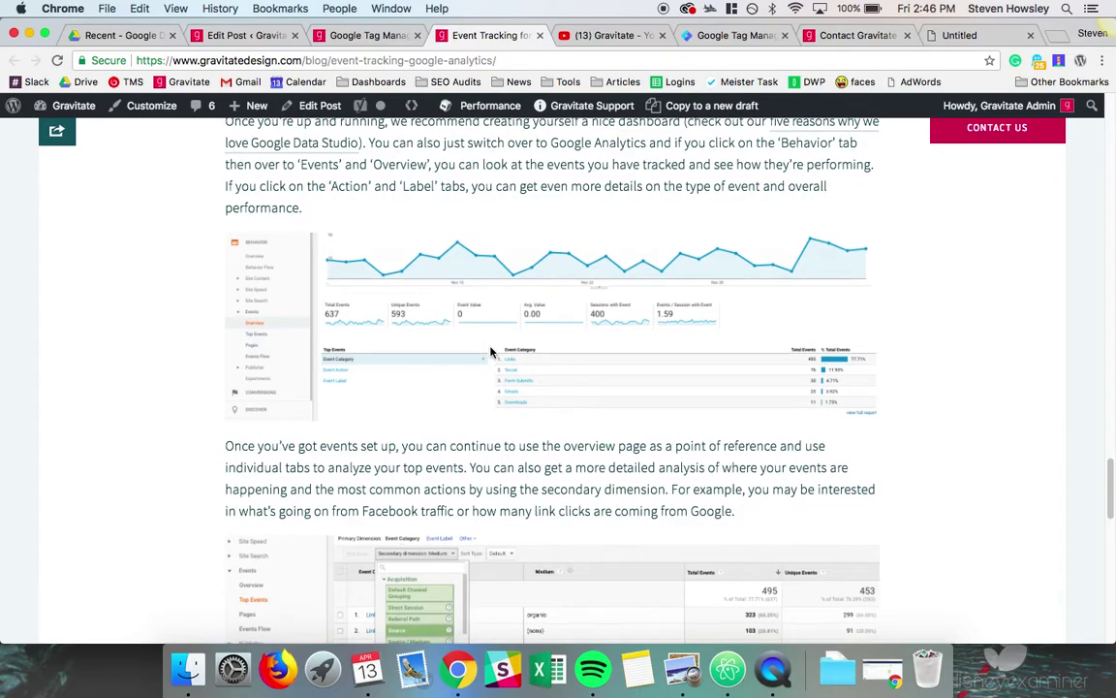
scroll(491, 352, down, 5)
scroll(491, 353, up, 10)
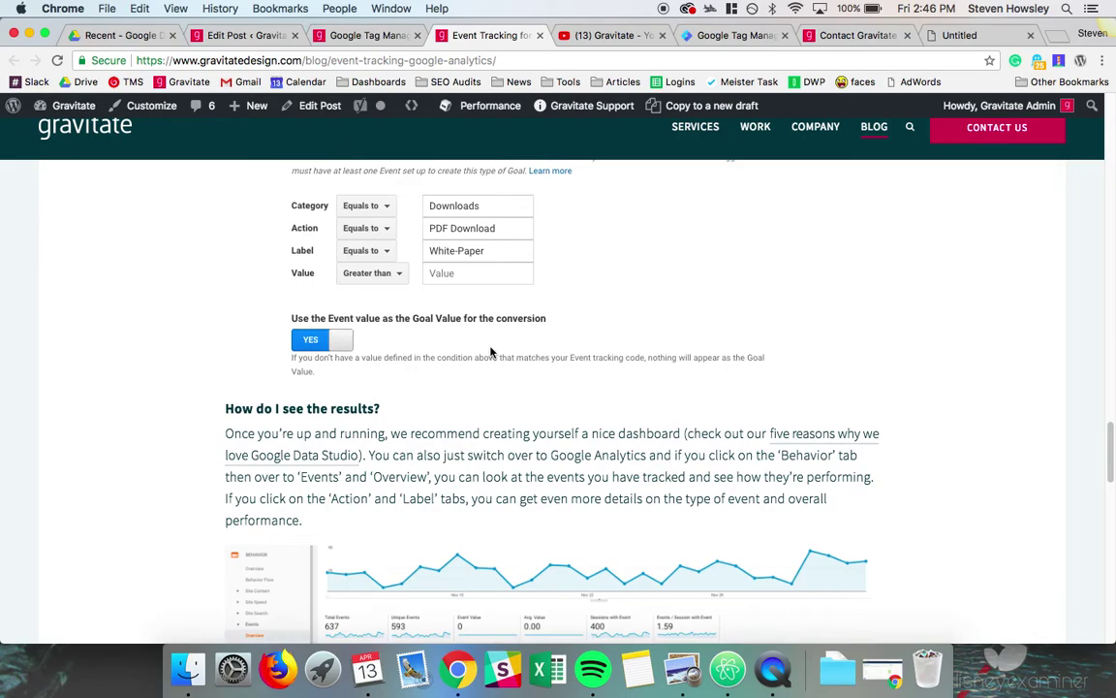
scroll(491, 349, up, 10)
scroll(491, 352, up, 14)
scroll(491, 353, up, 10)
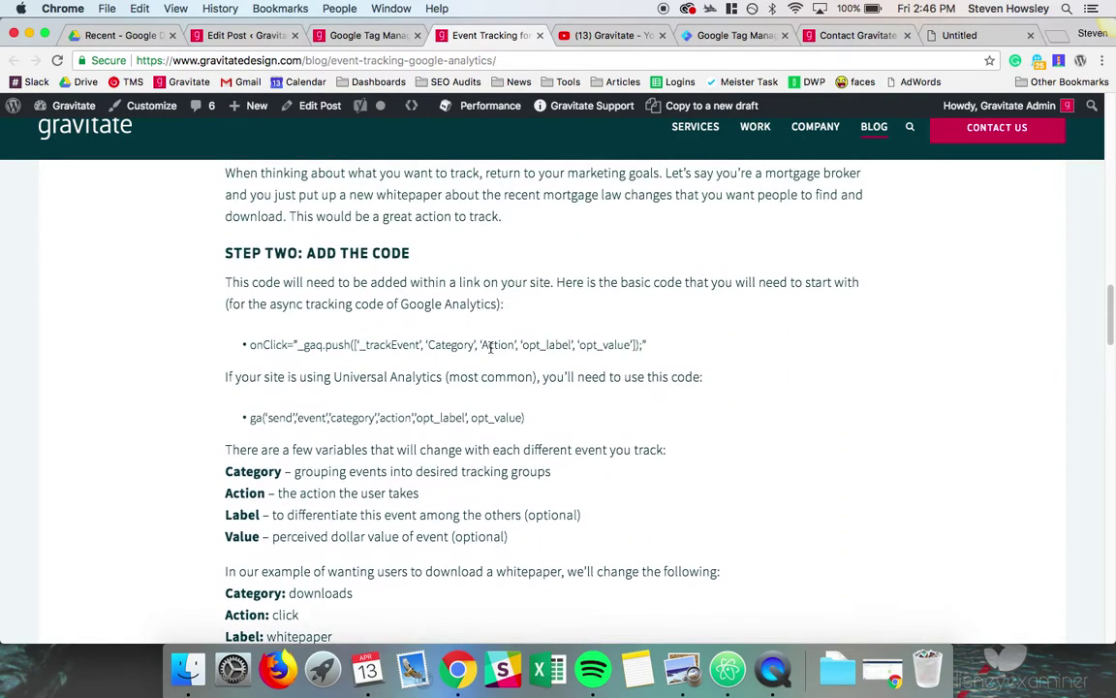
scroll(490, 351, up, 9)
scroll(491, 352, up, 10)
scroll(491, 347, up, 2)
scroll(490, 349, down, 2)
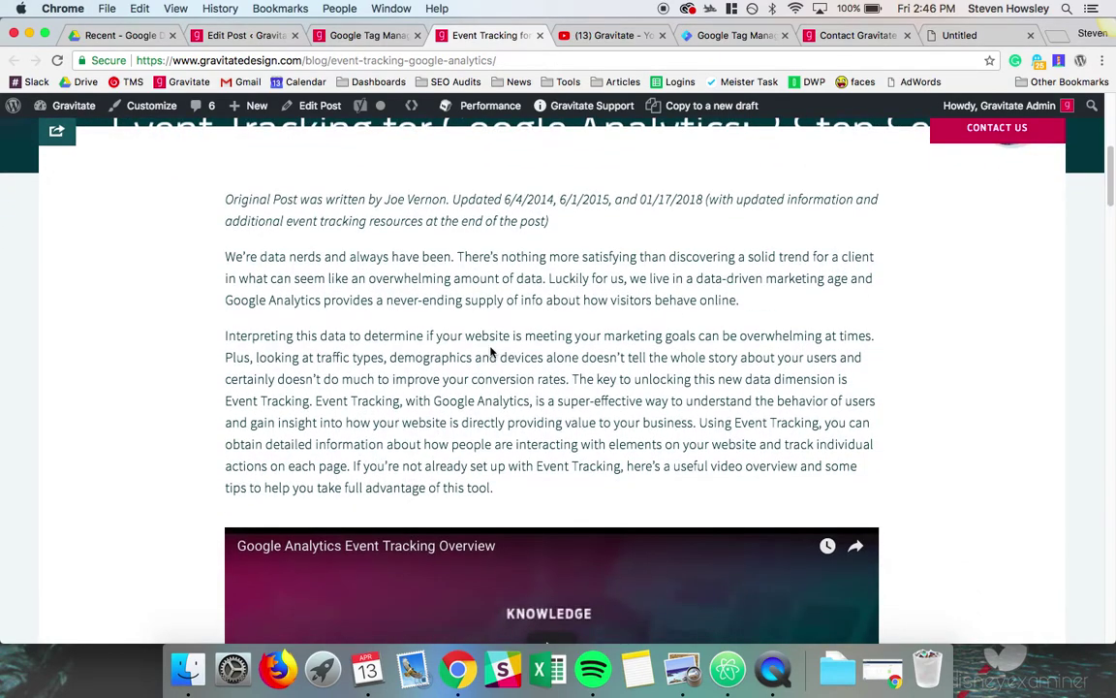
View the Google Tag Manager container's installation code, highlight the head script and the body noscript snippet, and close the instructions
click(366, 35)
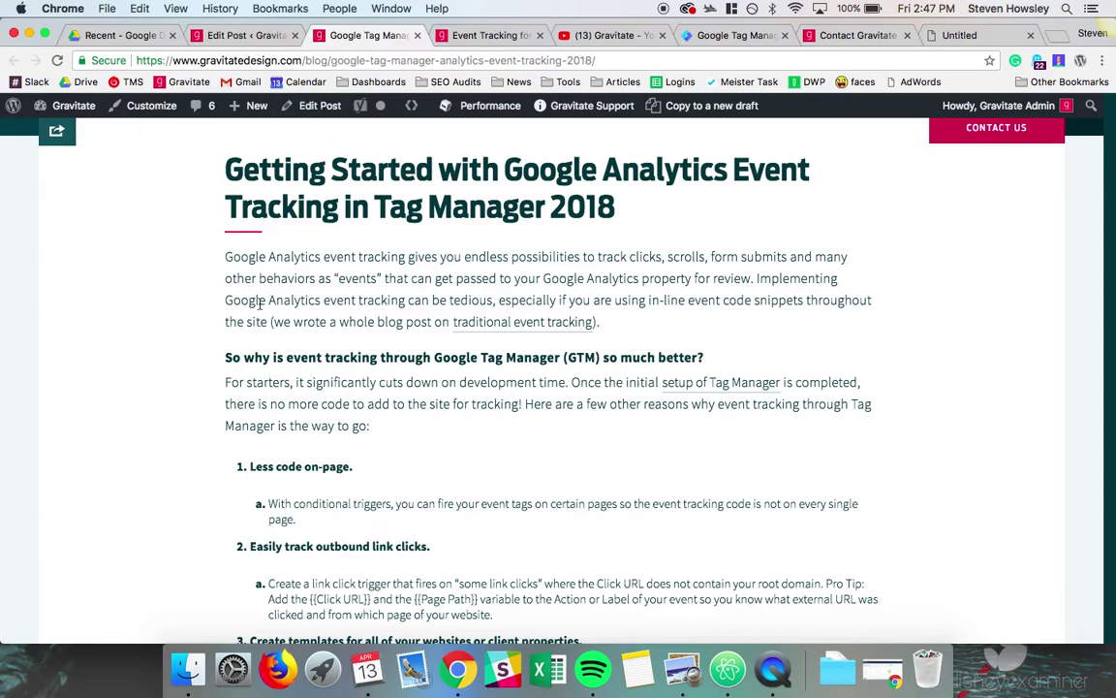
click(696, 36)
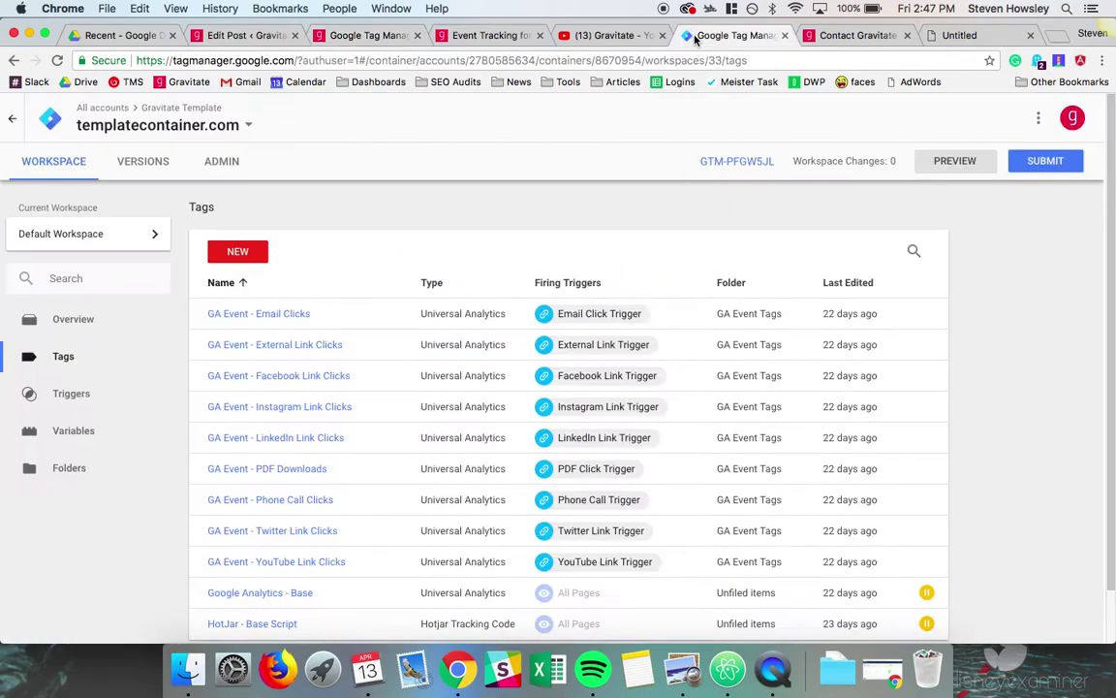
click(754, 166)
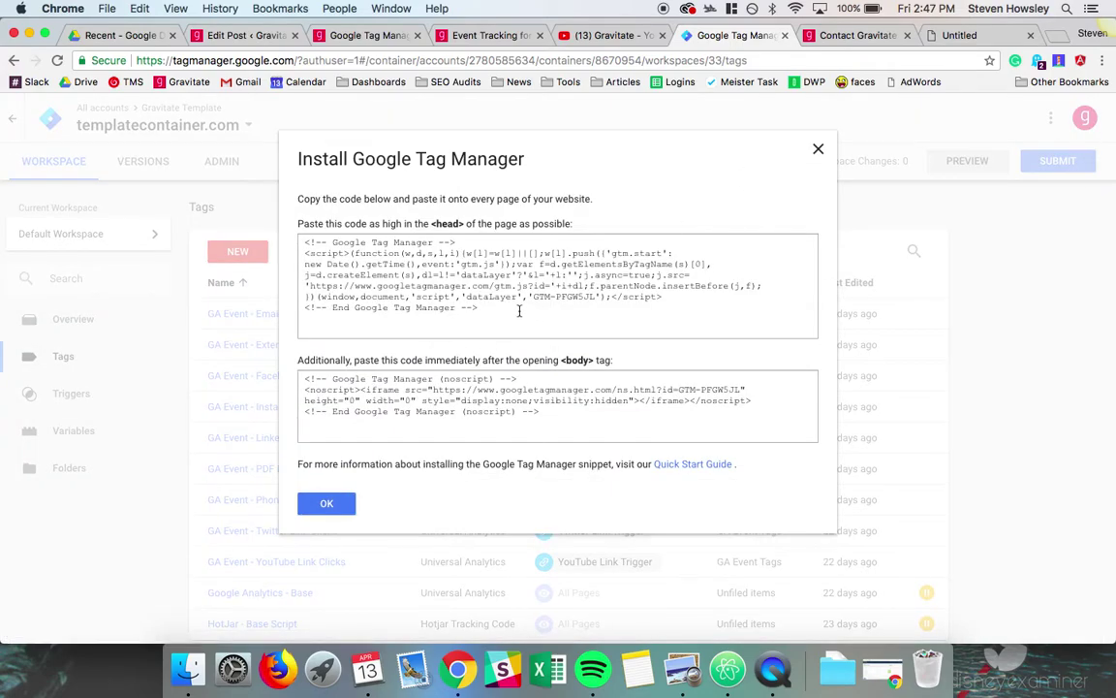
drag(519, 310, 288, 244)
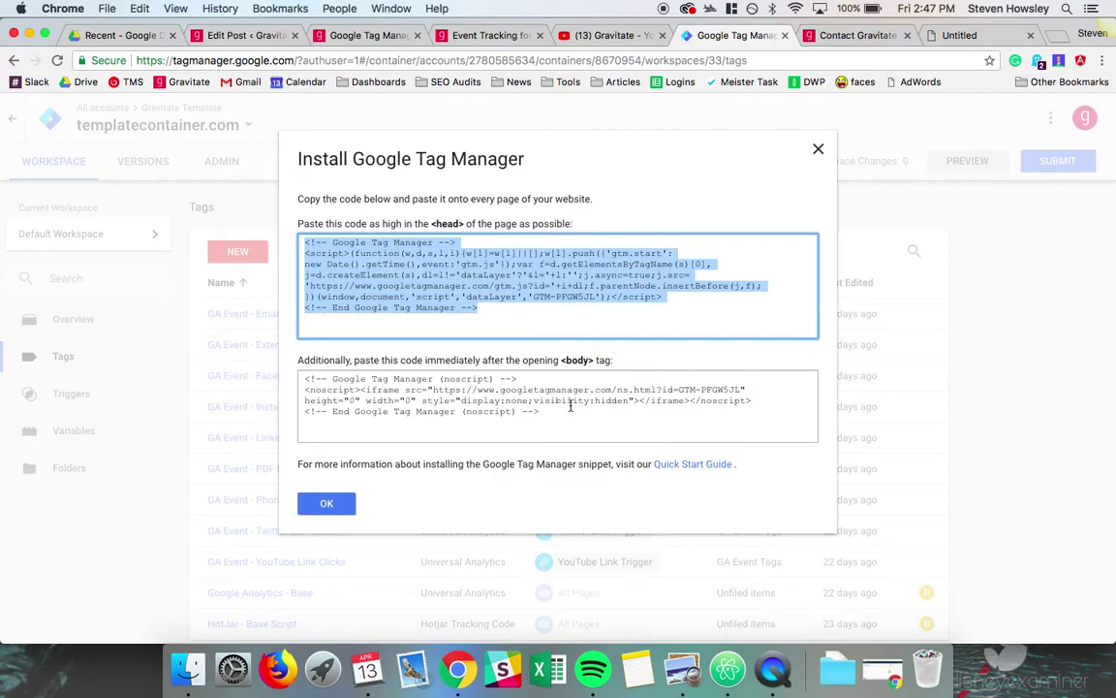
drag(543, 414, 289, 381)
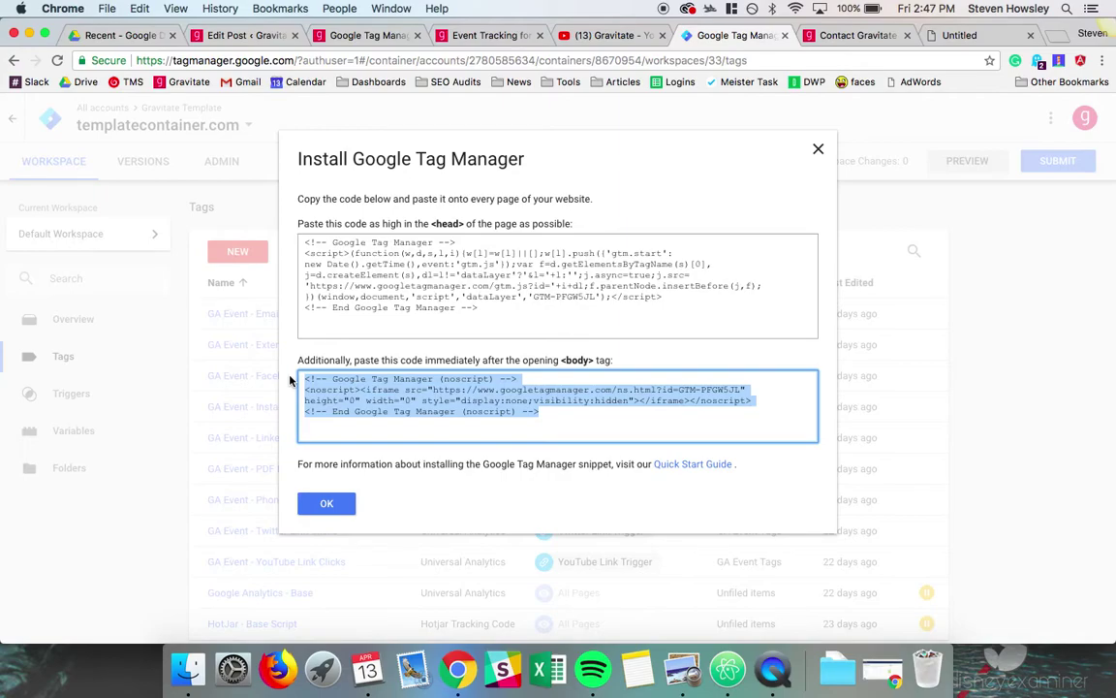
click(327, 503)
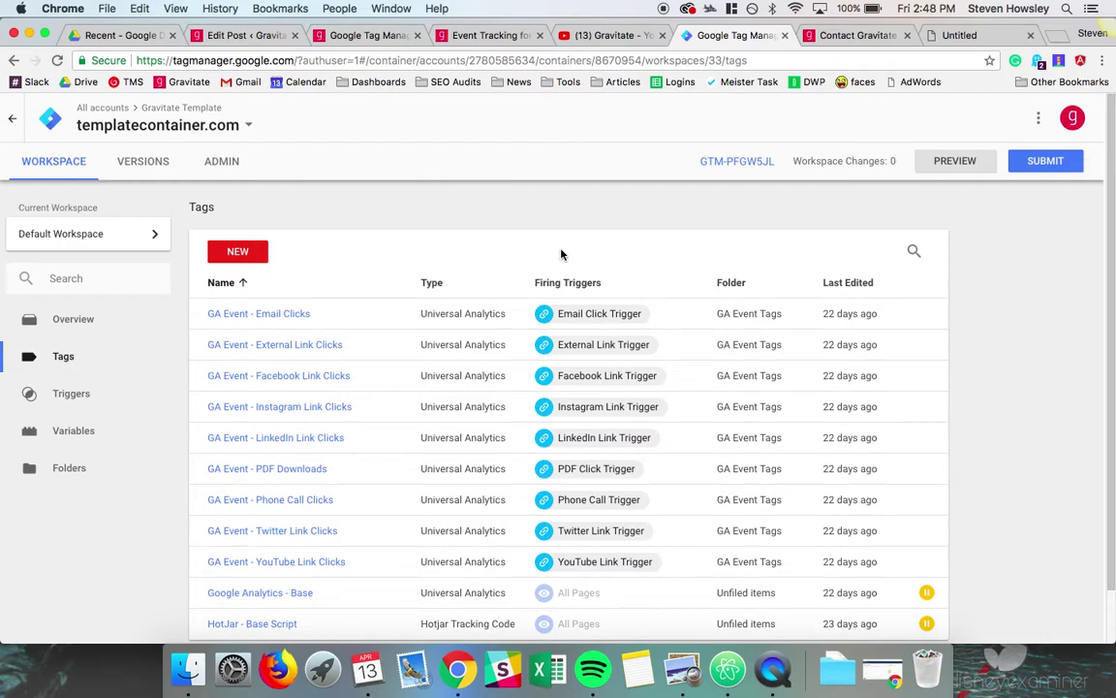
Set up a new Universal Analytics page view tag firing on the All Pages trigger, and discard it without saving
scroll(386, 332, down, 2)
scroll(387, 332, up, 2)
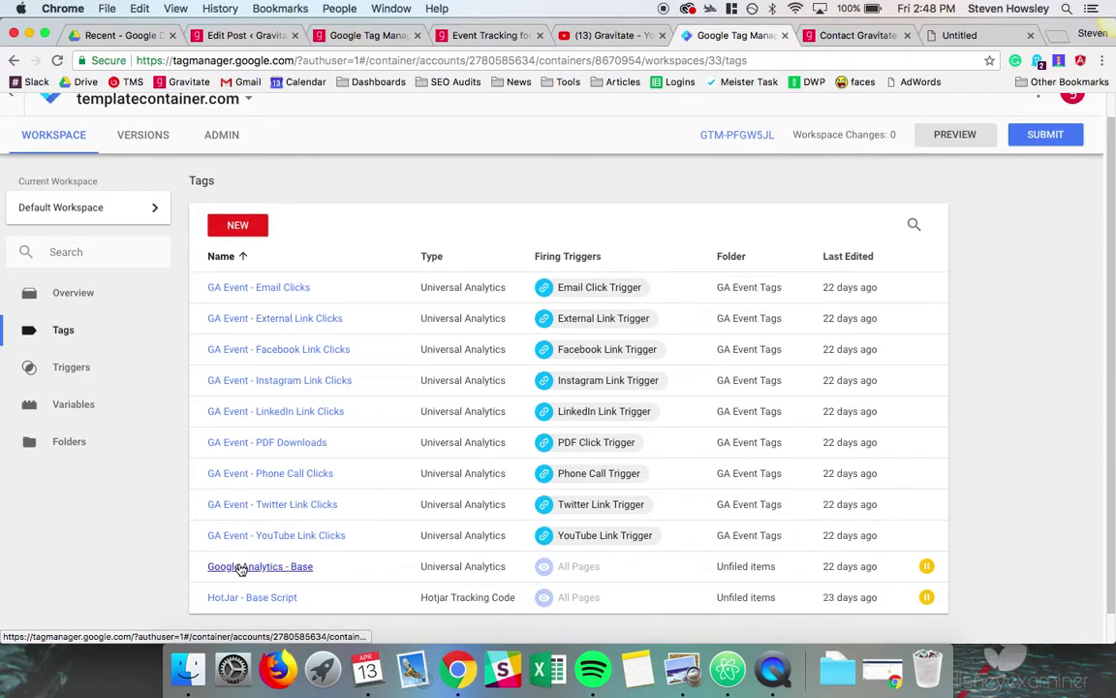
click(242, 231)
click(471, 282)
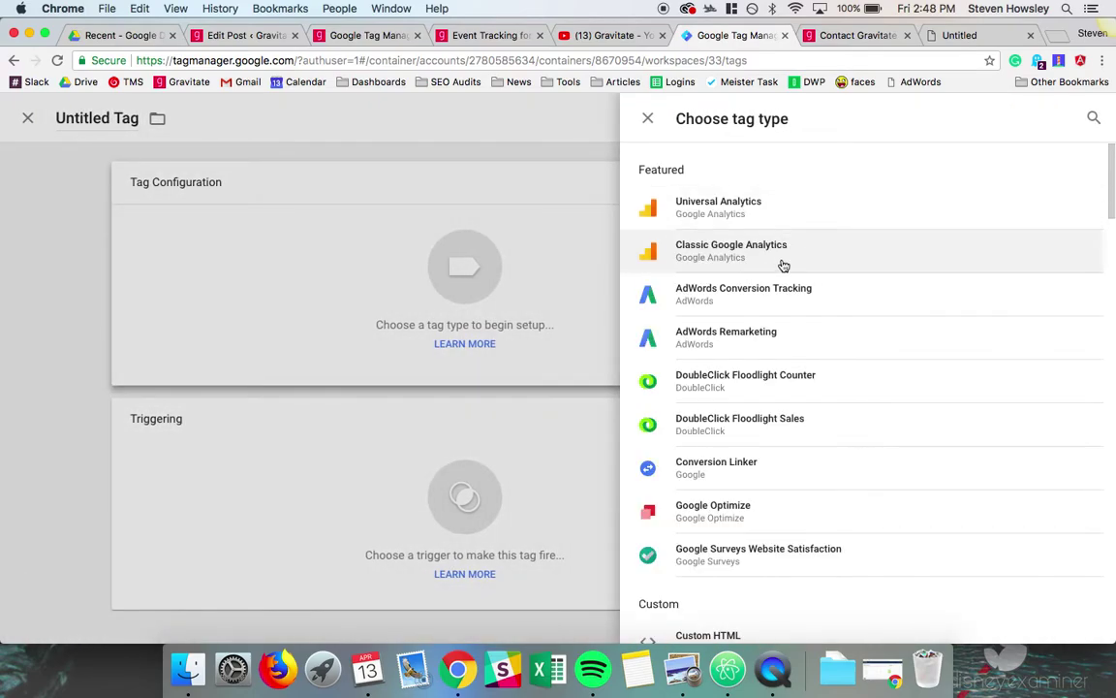
click(794, 210)
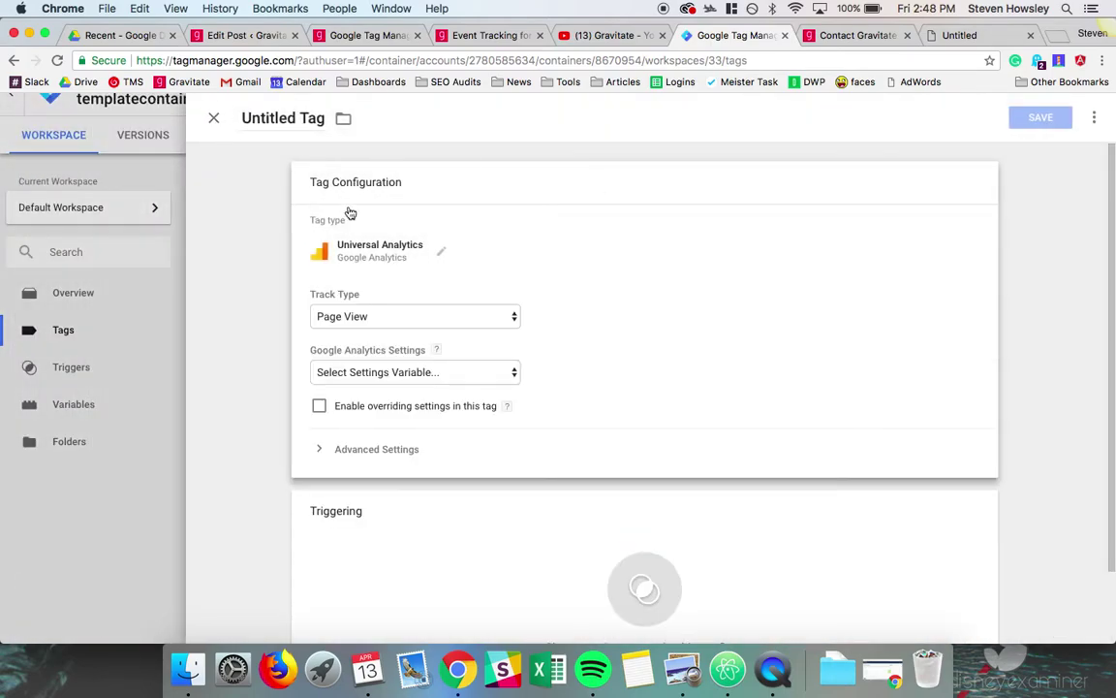
click(421, 565)
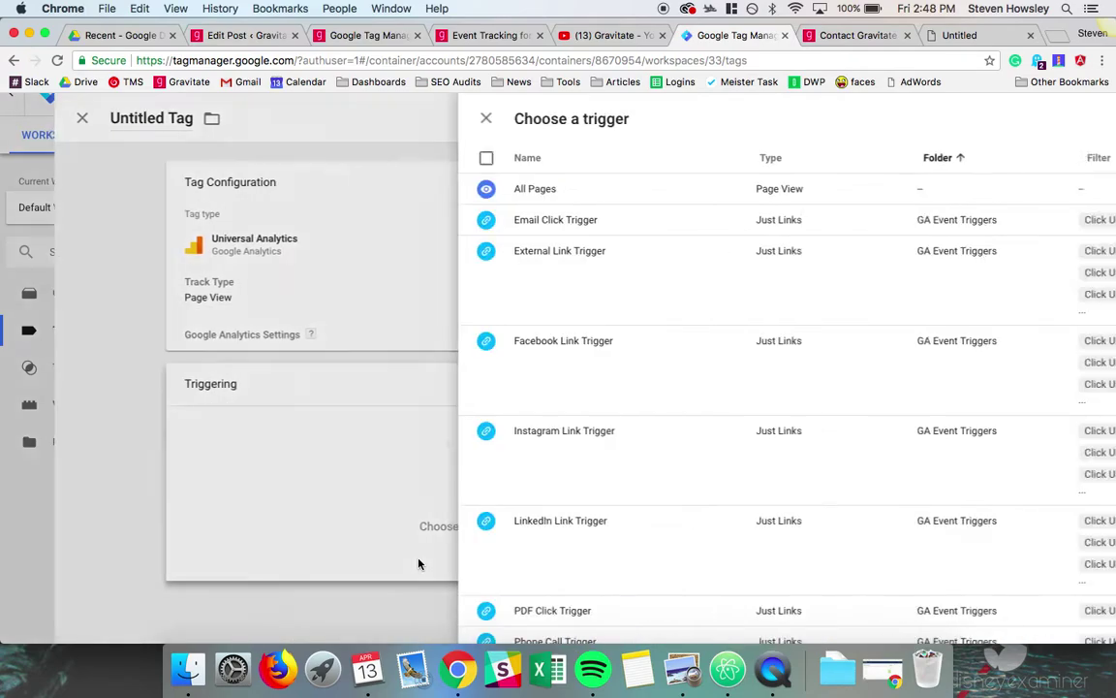
click(416, 190)
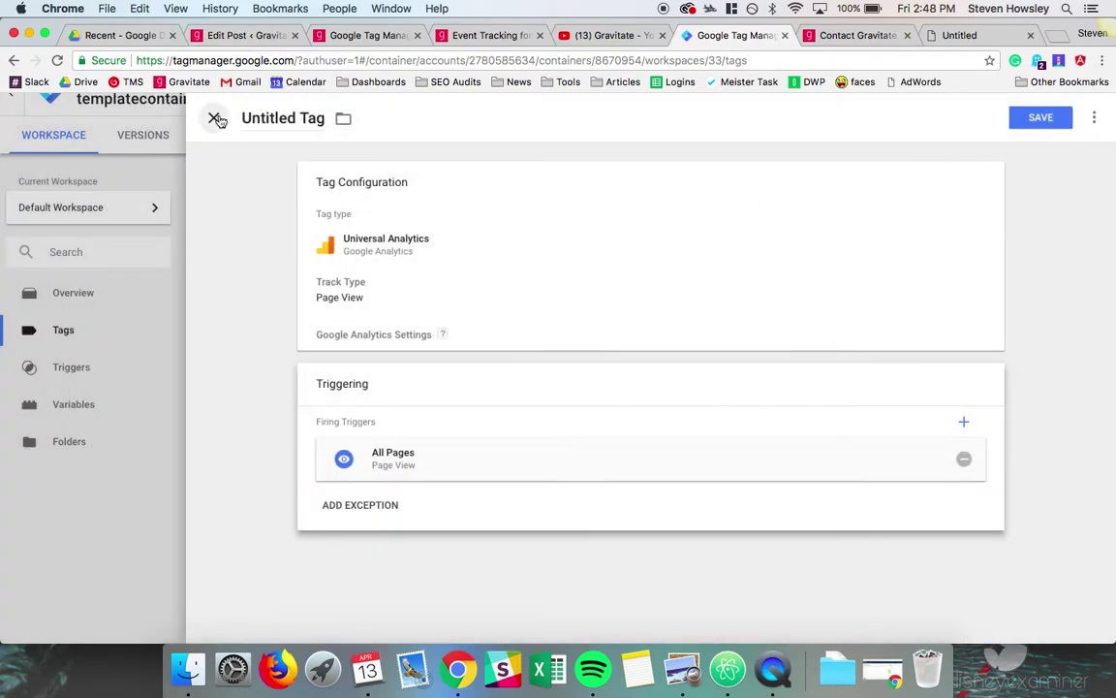
click(213, 117)
click(446, 254)
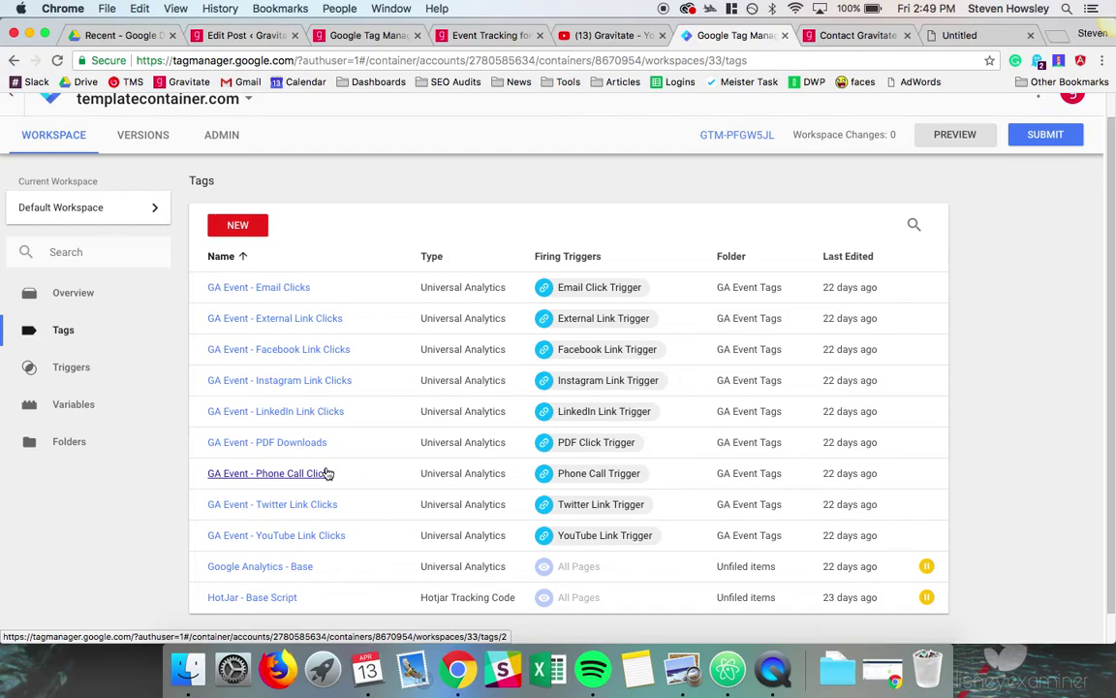
Switch to Atom to view the instructions in GTM-TEMPLATE.json, and return to the Tag Manager tag list in Chrome
key(super+Tab)
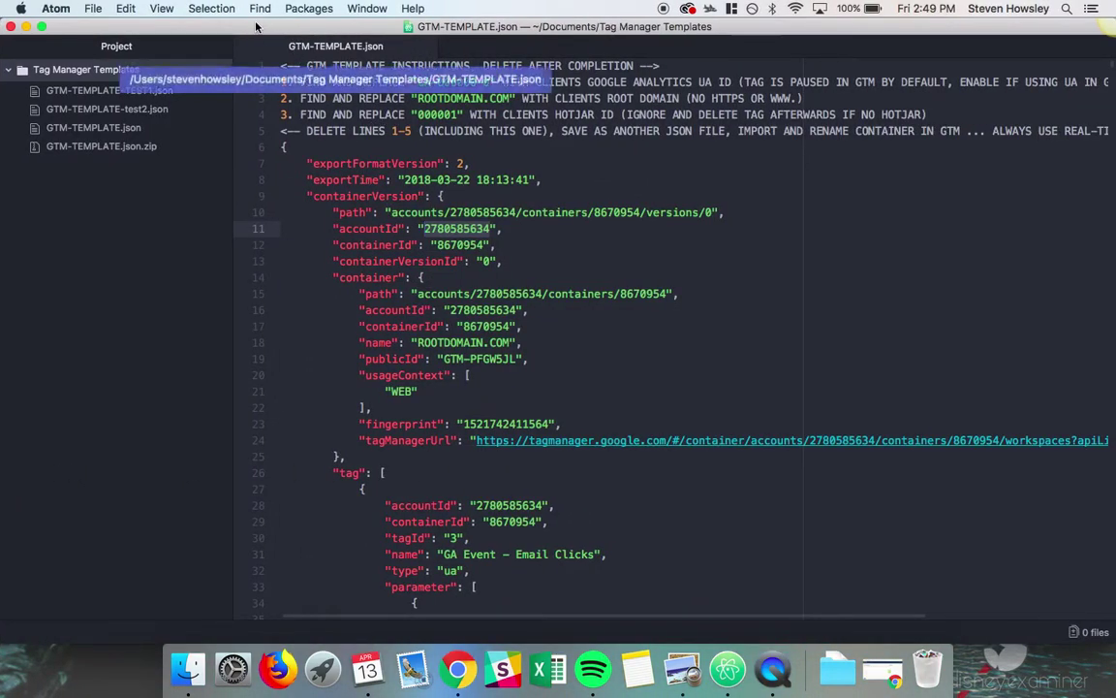
click(71, 10)
click(385, 129)
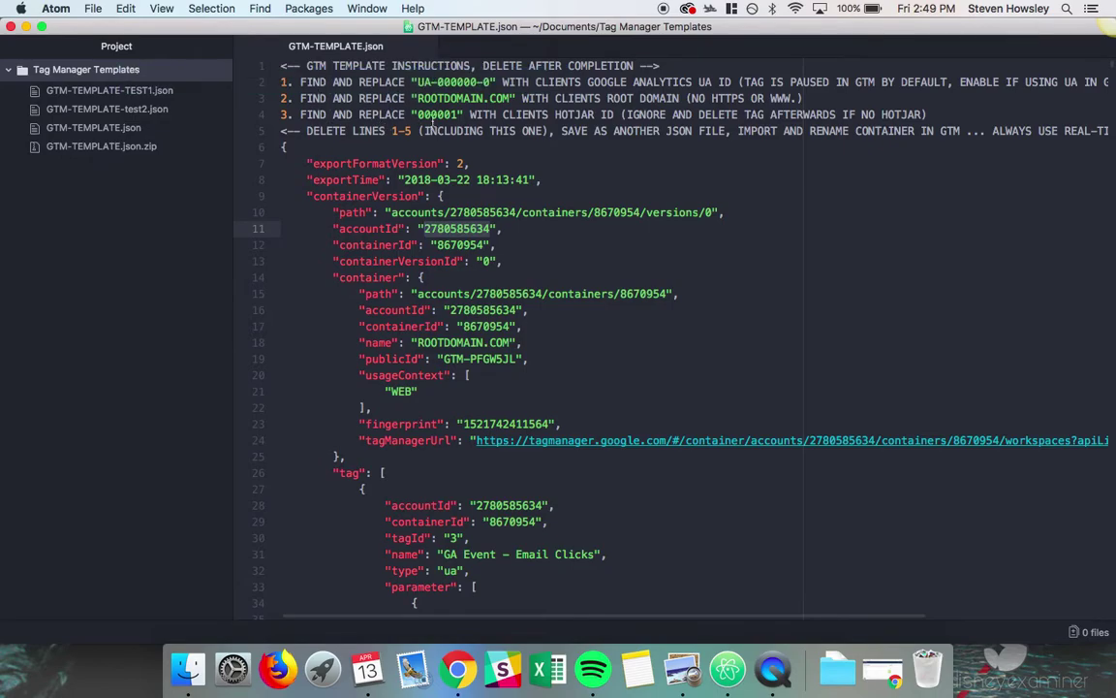
key(ctrl+Left)
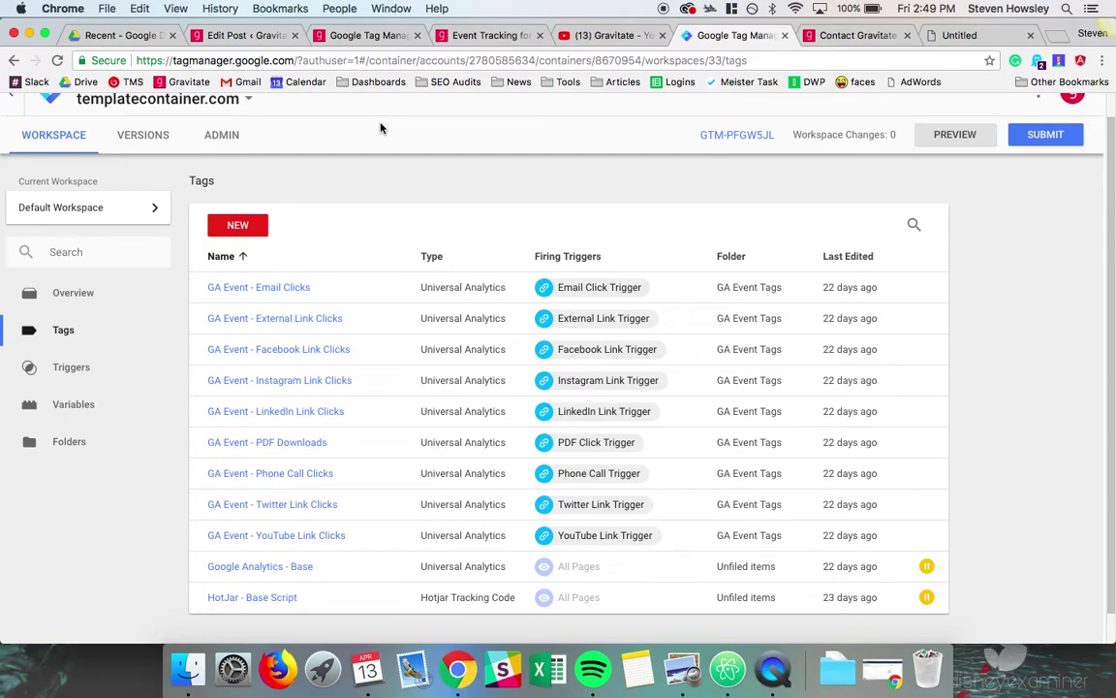
scroll(381, 127, up, 1)
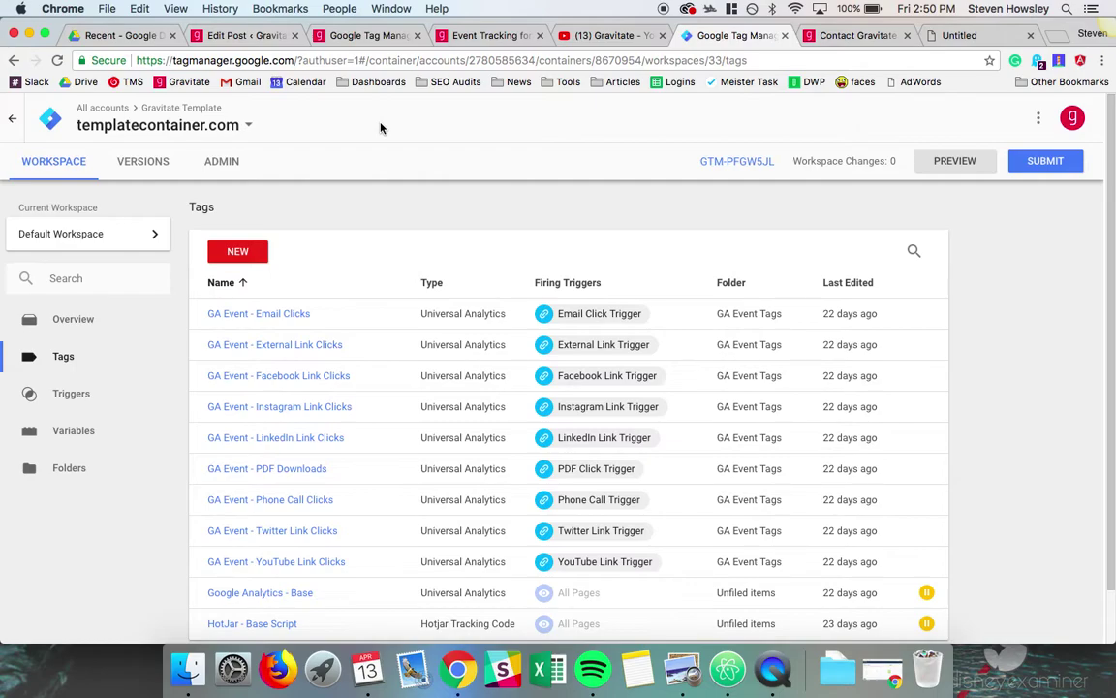
Try the support email link on the Gravitate contact page, discard the resulting Mail draft, and return to Tag Manager
click(833, 35)
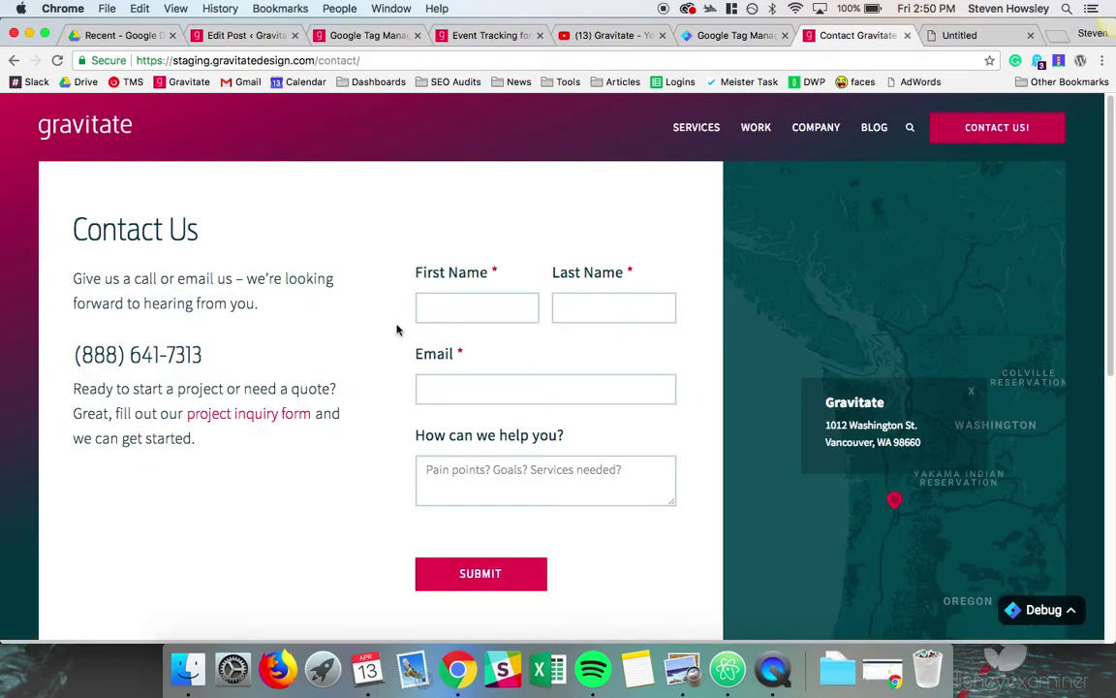
scroll(223, 440, down, 3)
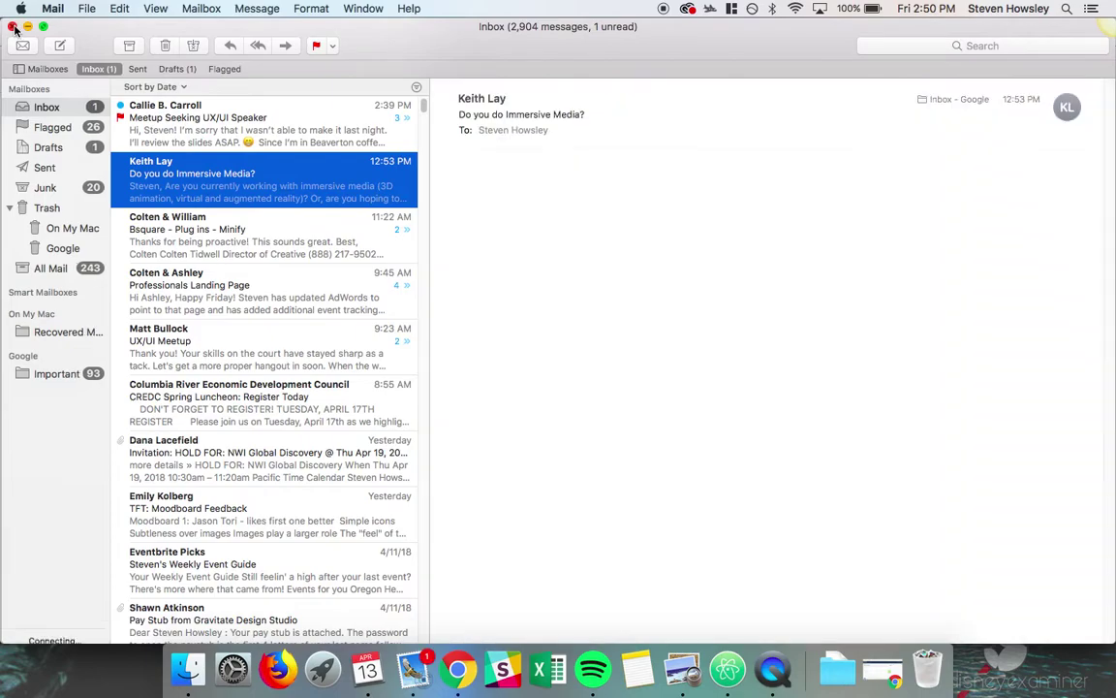
click(13, 27)
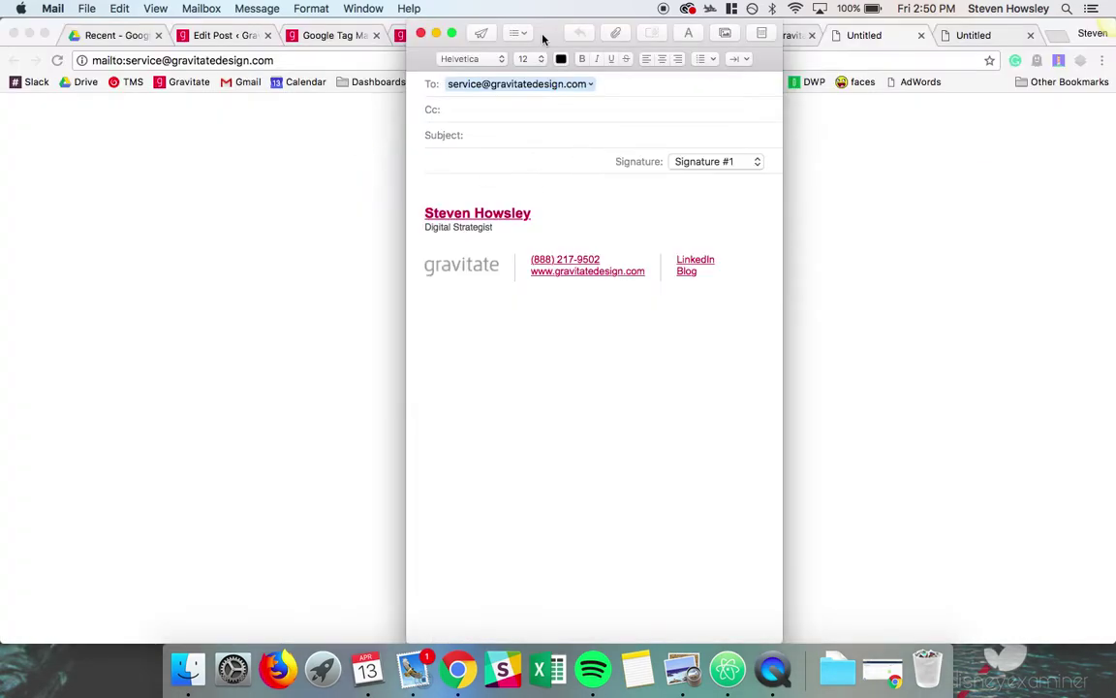
click(422, 34)
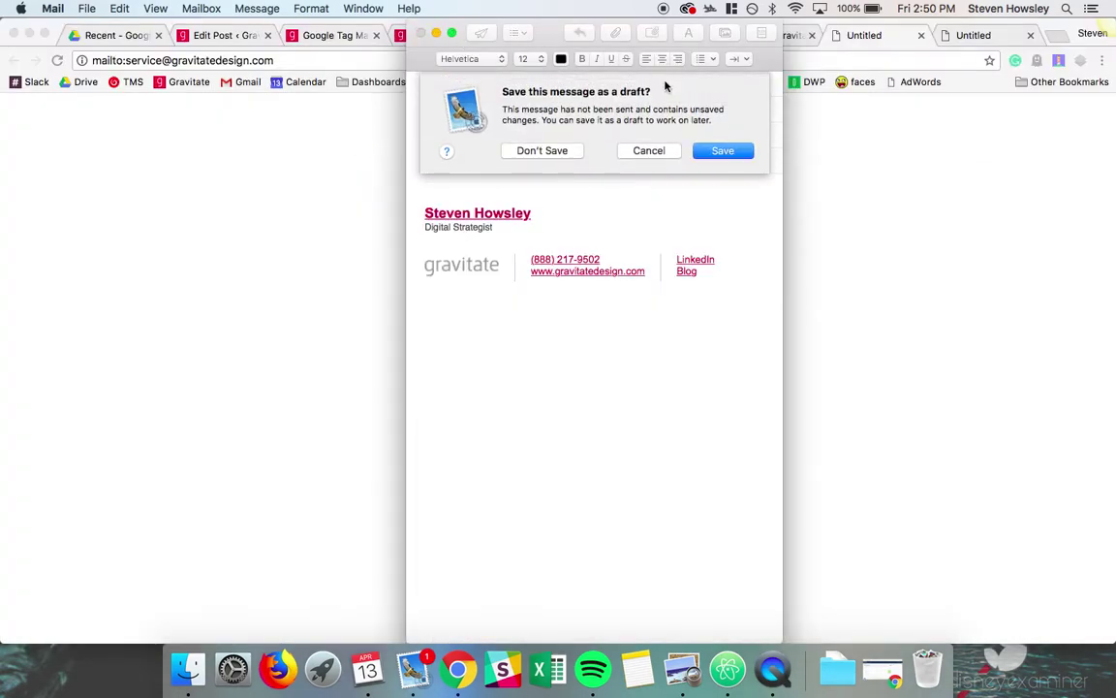
click(549, 148)
click(744, 37)
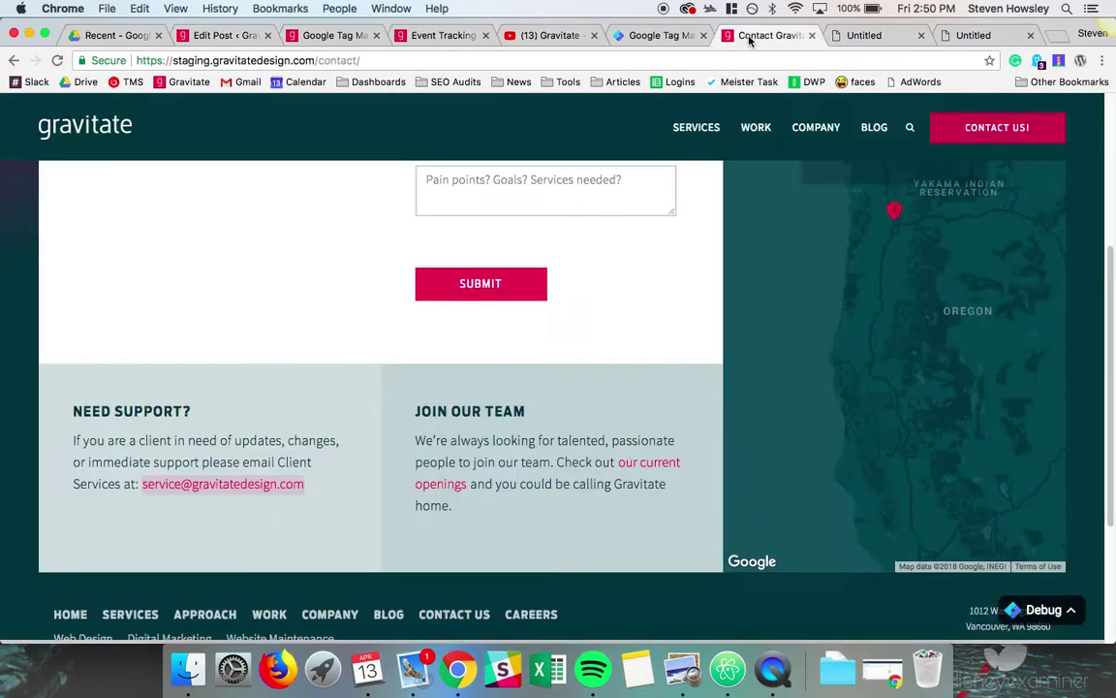
click(651, 37)
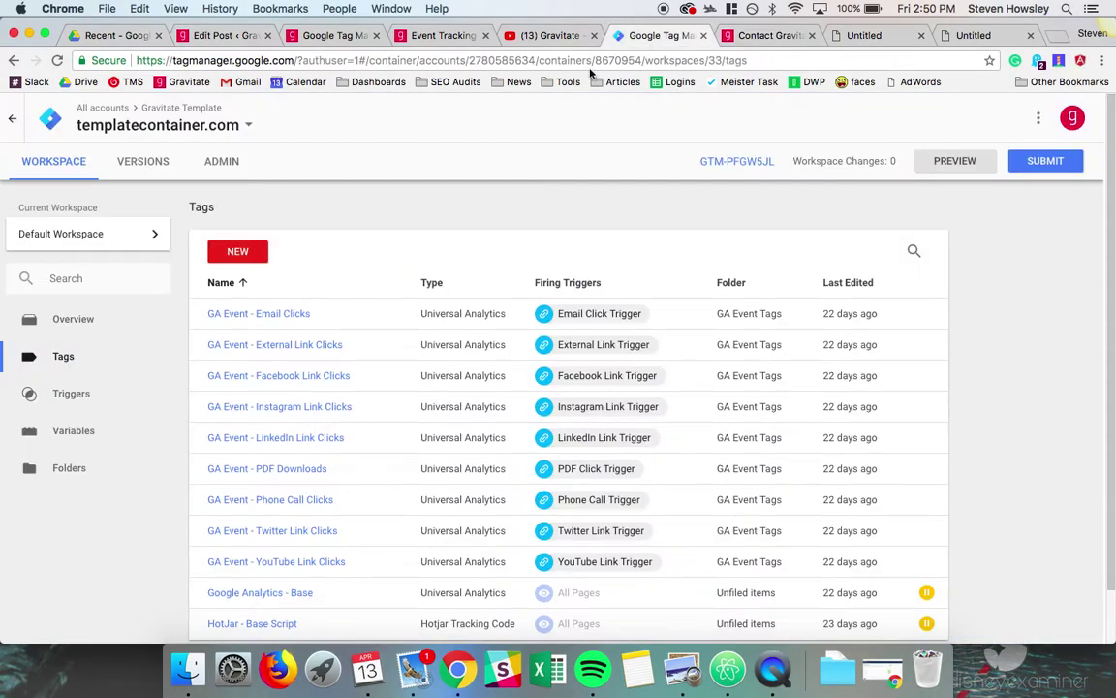
Open the GA Event - Email Clicks tag's configuration and view the Track Type options, leaving Event selected
click(256, 314)
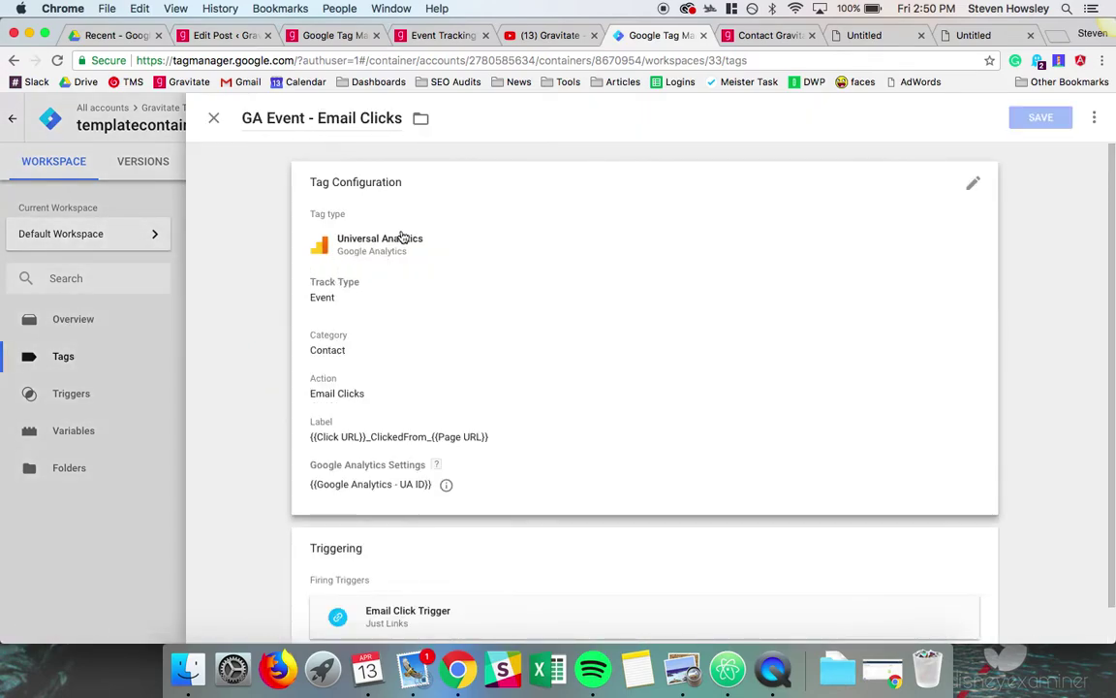
click(418, 225)
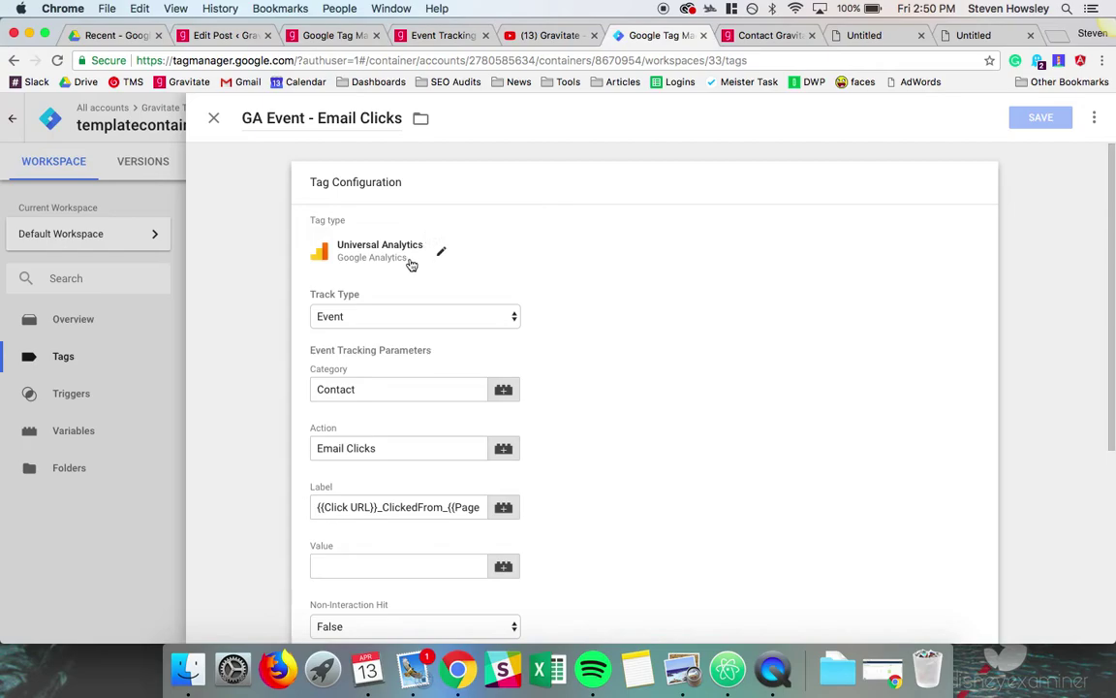
scroll(417, 261, down, 2)
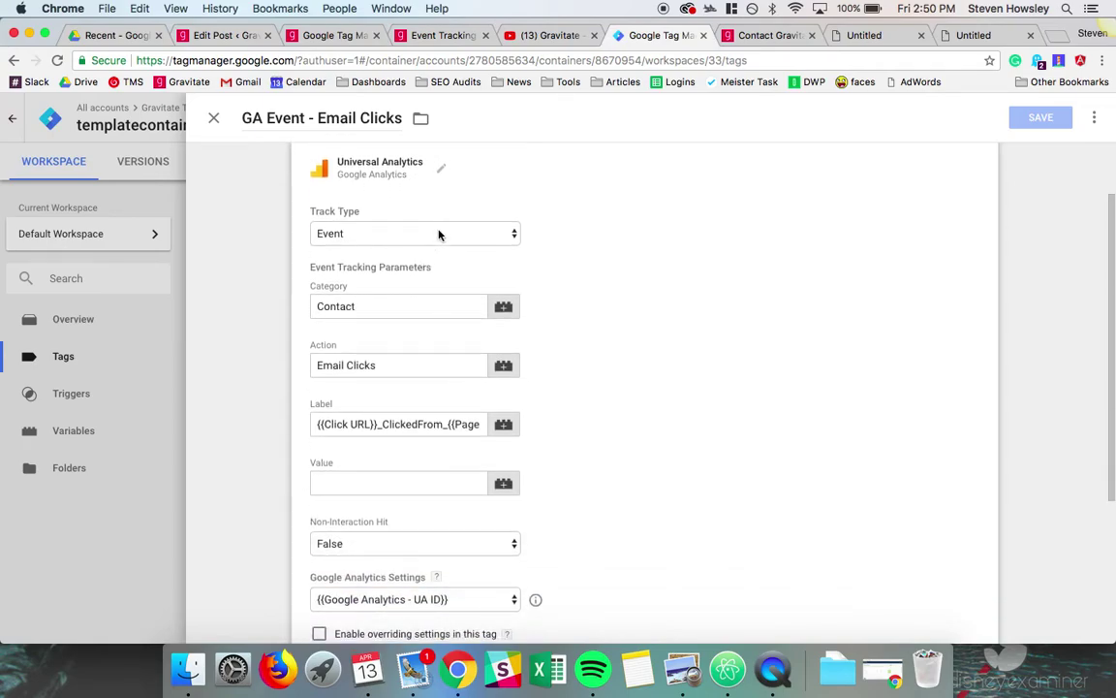
click(440, 235)
click(546, 242)
click(492, 237)
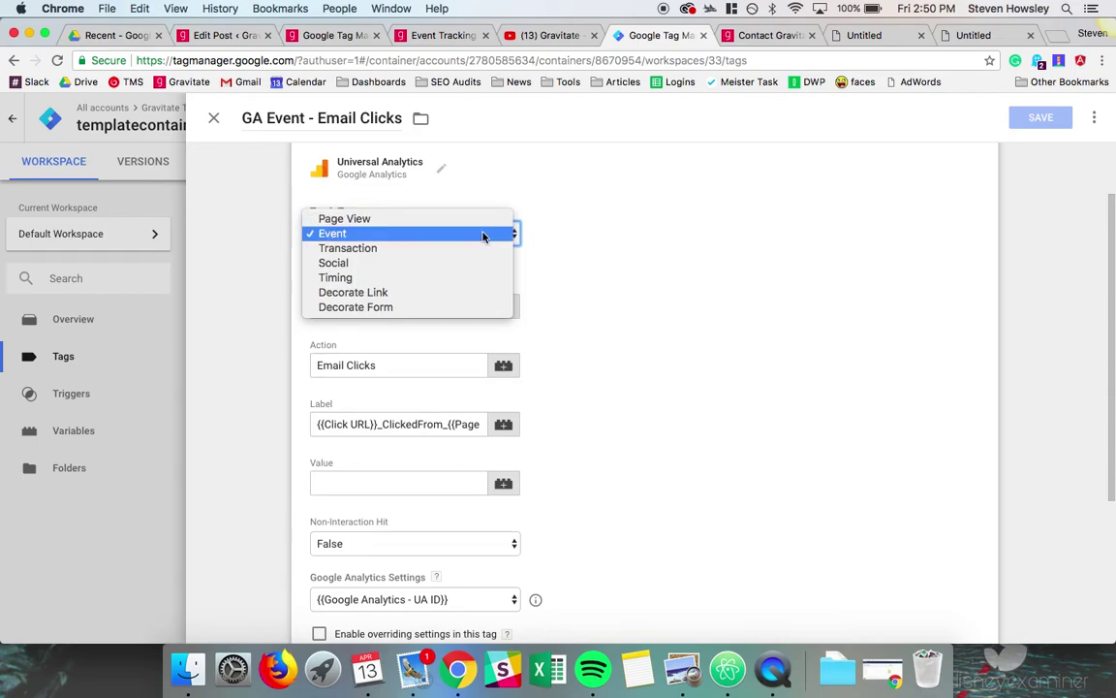
click(569, 239)
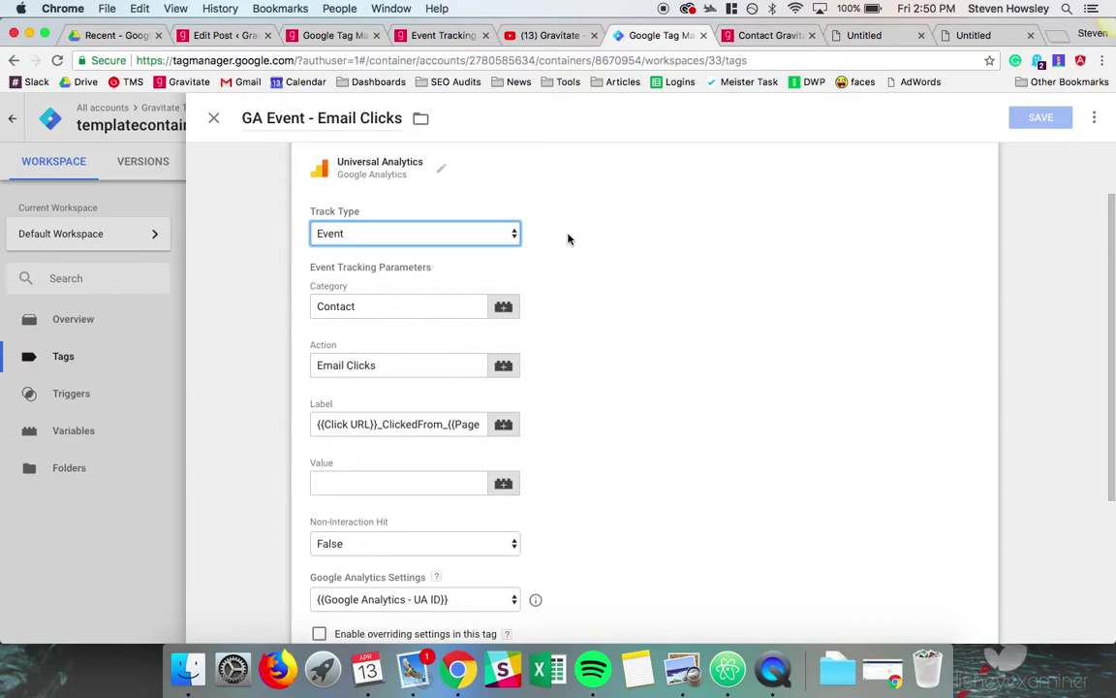
Examine the {{Click URL}} and {{Page URL}} variables in the event label, highlighting the contact page's address for comparison
scroll(568, 239, down, 2)
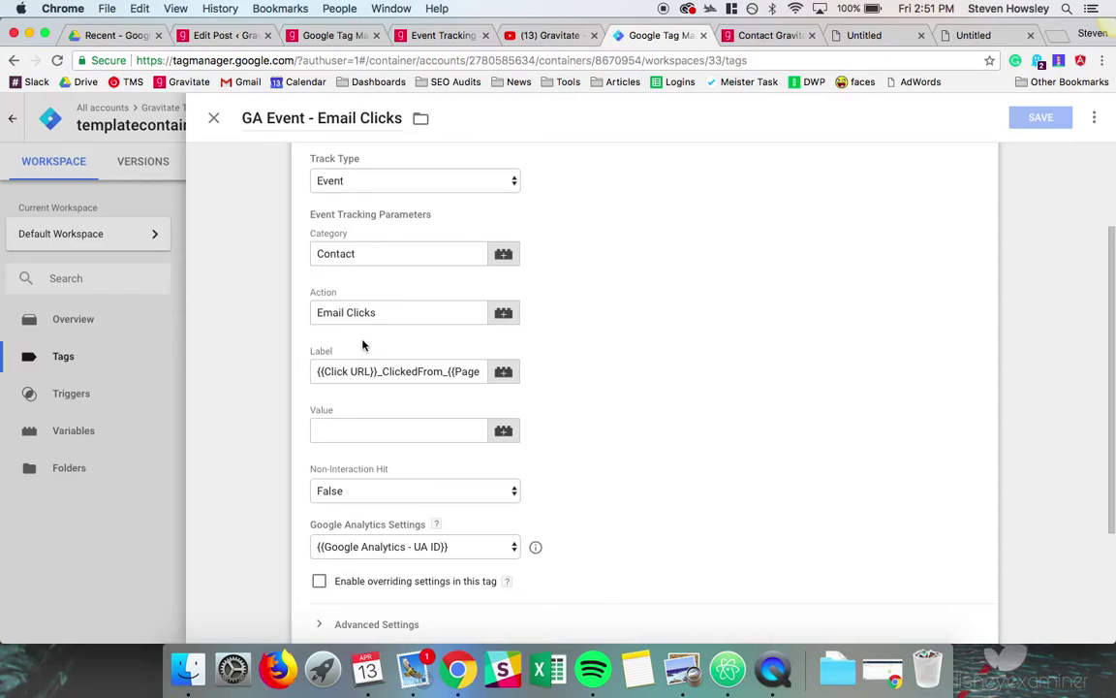
drag(317, 373, 376, 372)
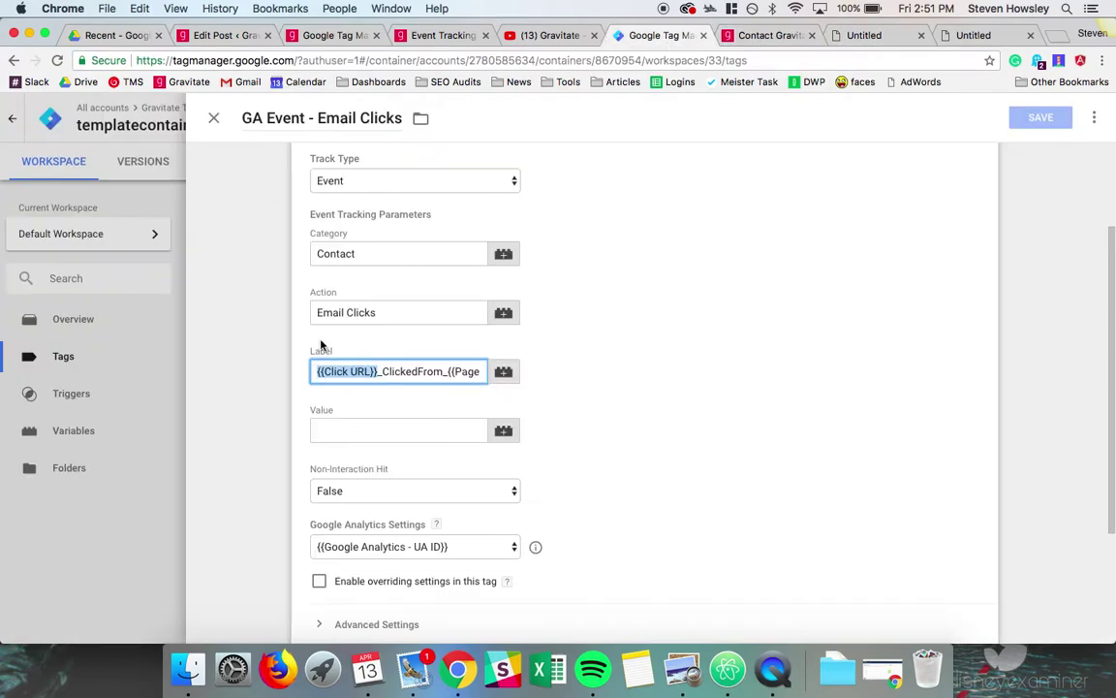
drag(447, 374, 543, 379)
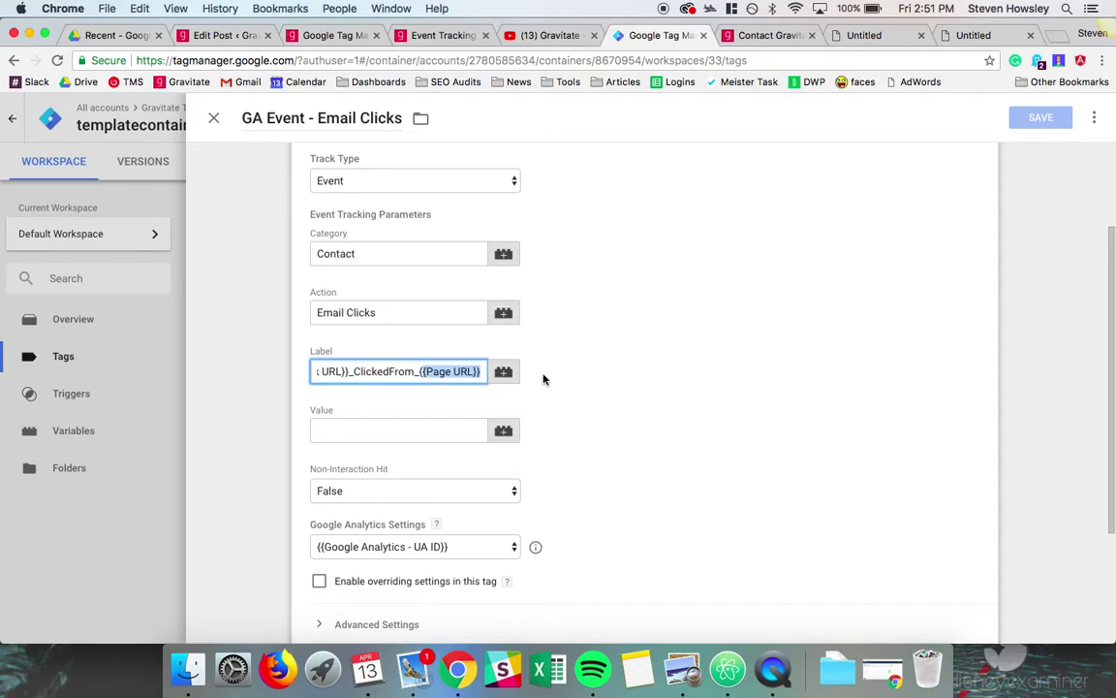
click(752, 37)
drag(360, 60, 212, 60)
click(628, 36)
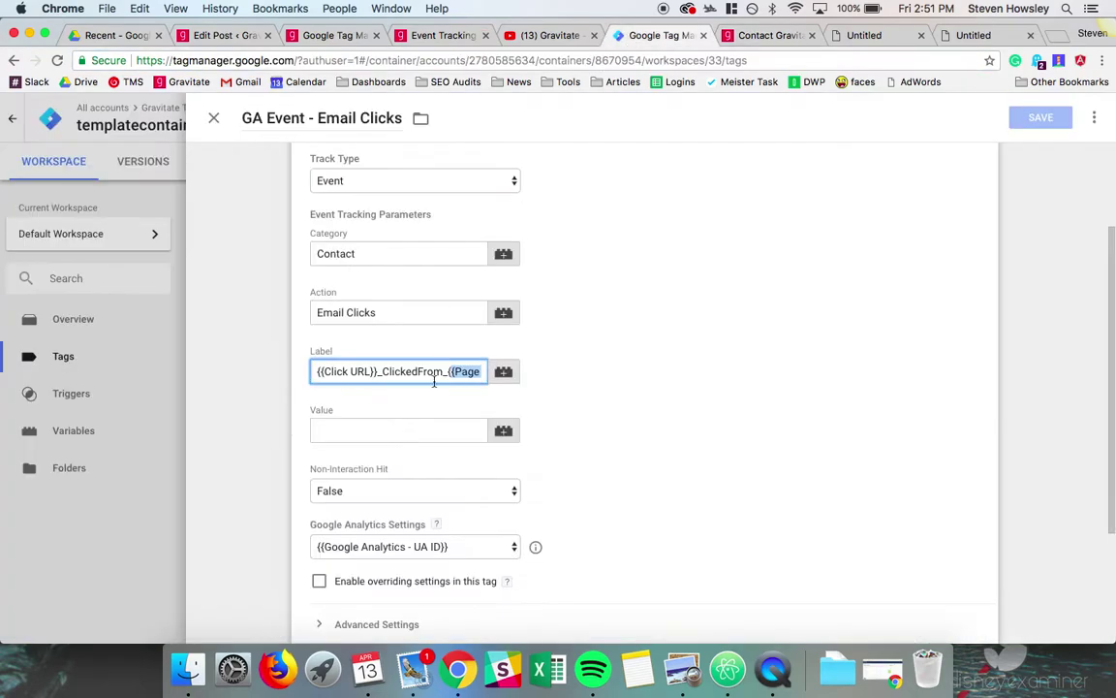
click(468, 372)
drag(452, 373, 510, 369)
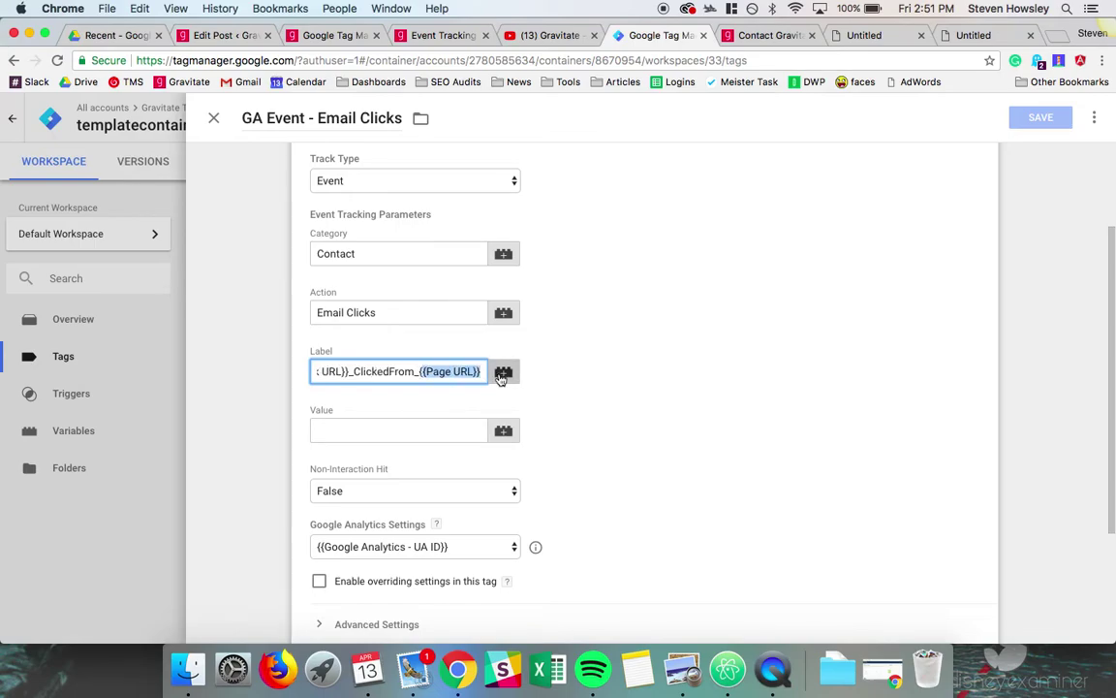
key(Right)
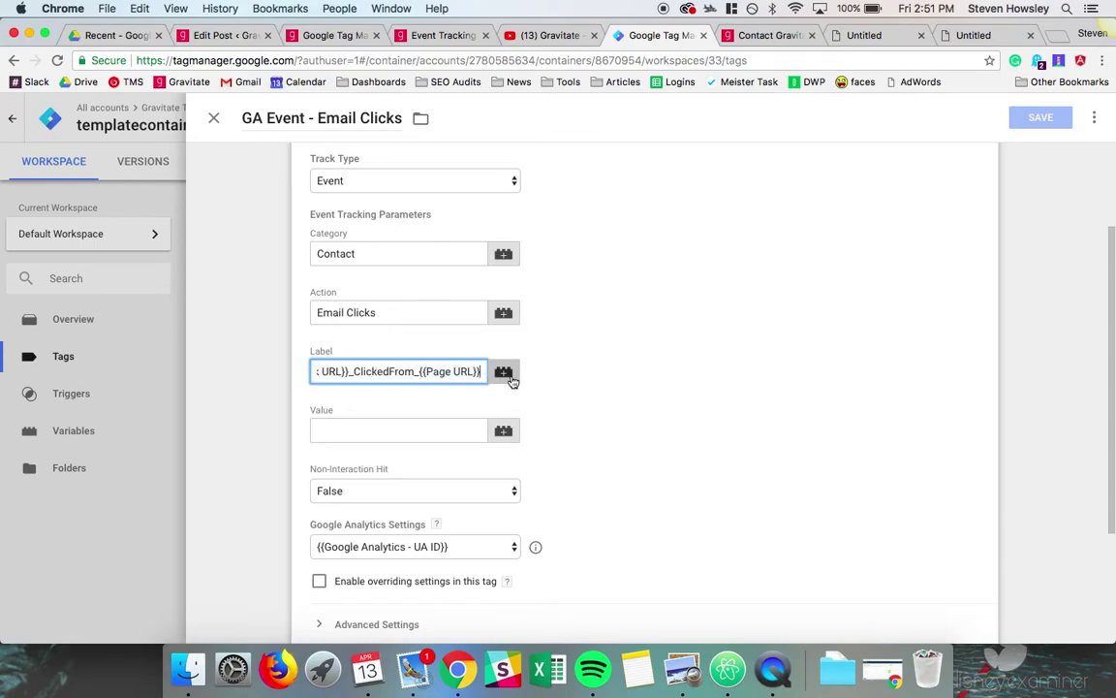
Browse the variables available for the event label and close the list without choosing one
click(508, 377)
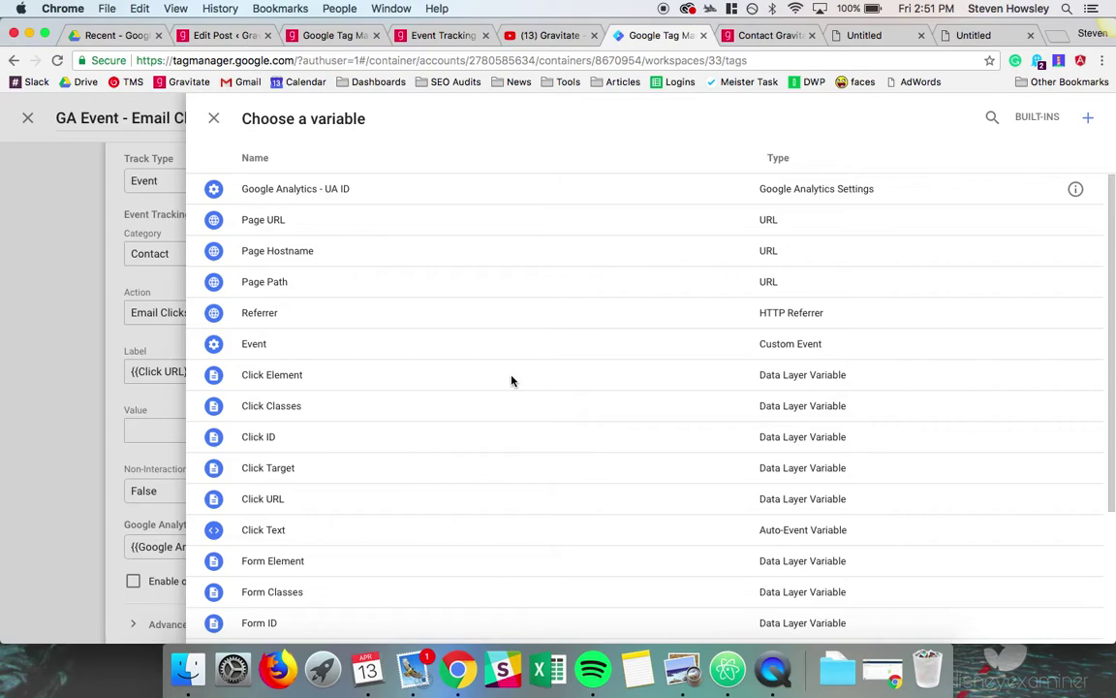
scroll(512, 381, down, 3)
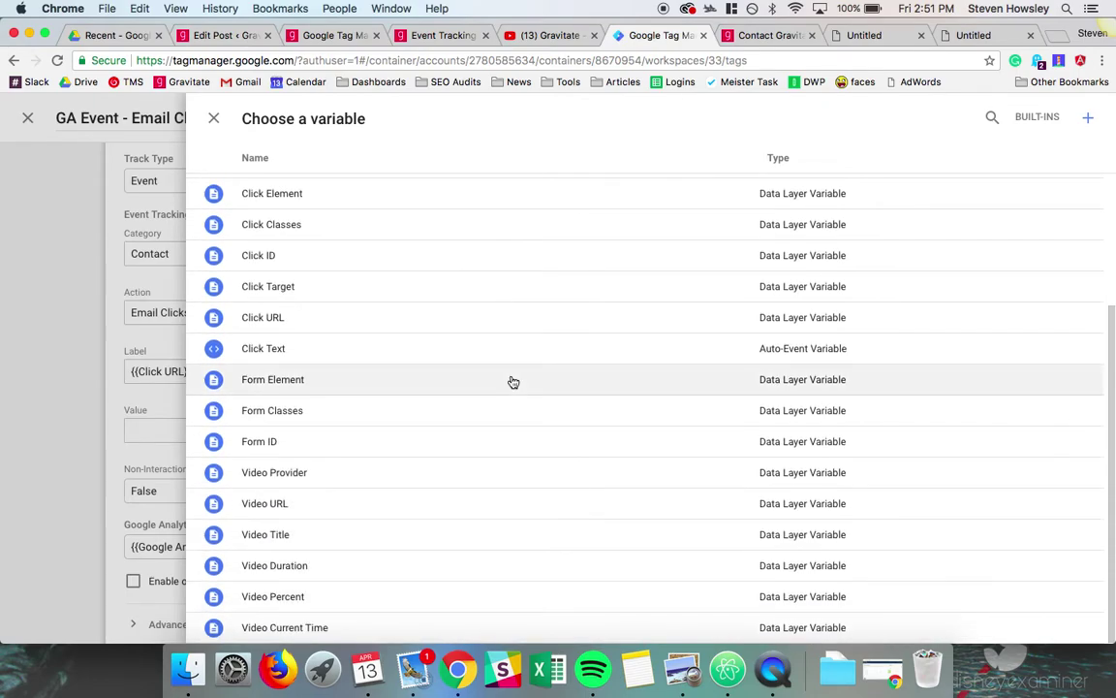
scroll(511, 381, up, 3)
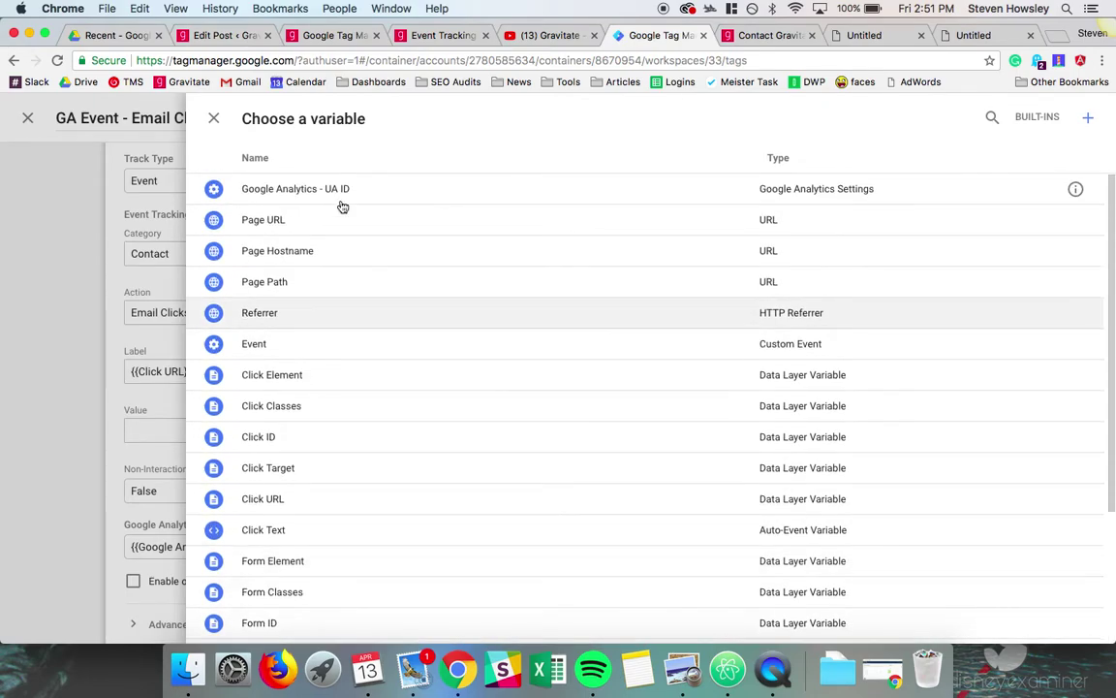
click(213, 116)
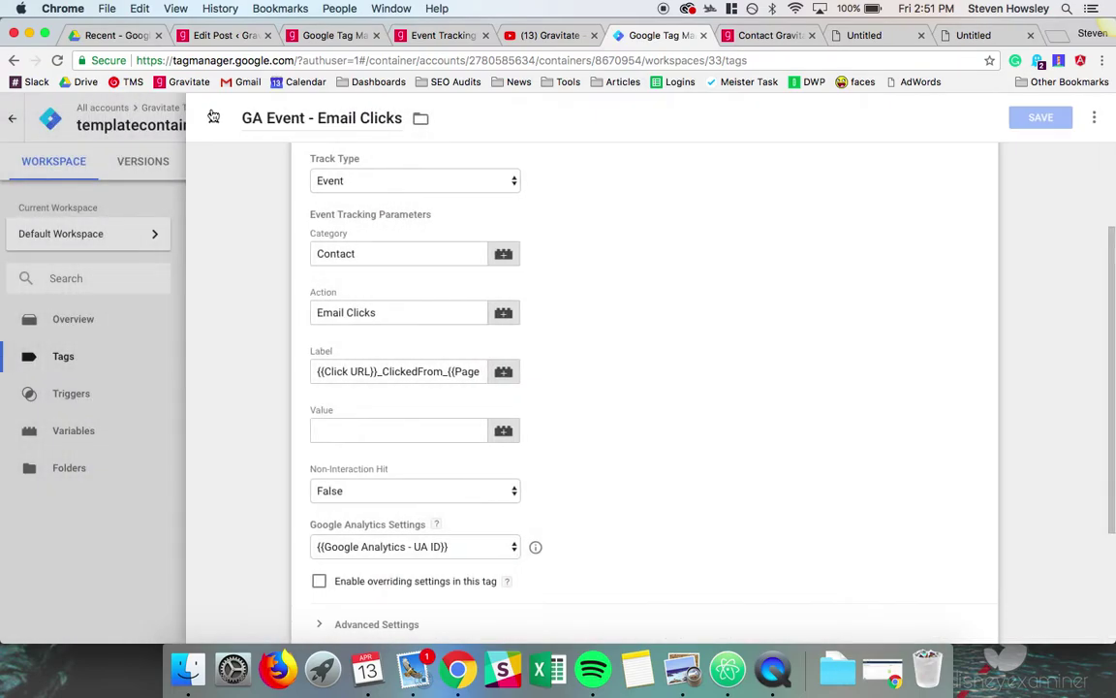
View the tag's Google Analytics Settings choices, keep {{Google Analytics - UA ID}}, and close the tag without saving
scroll(238, 335, down, 2)
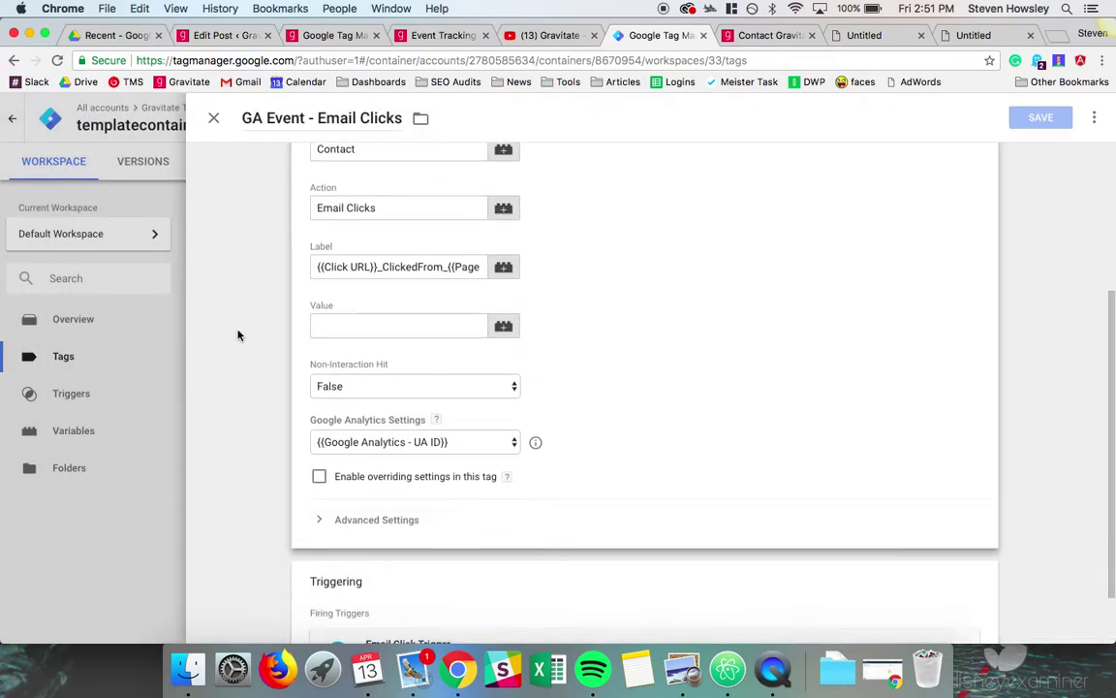
scroll(238, 335, up, 1)
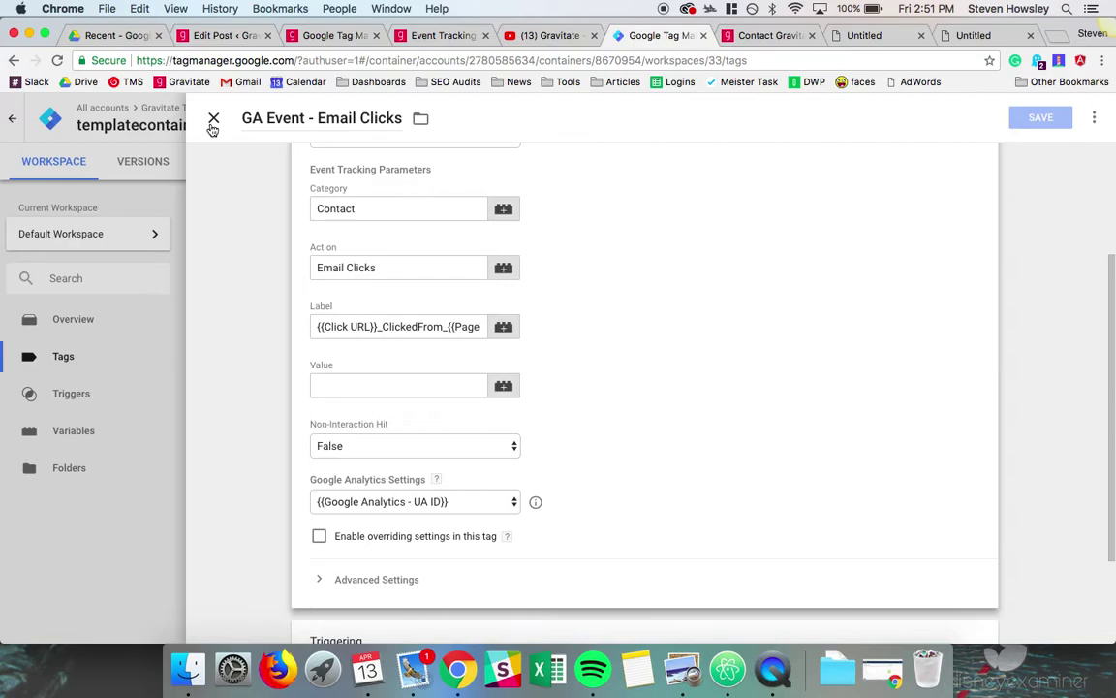
click(461, 500)
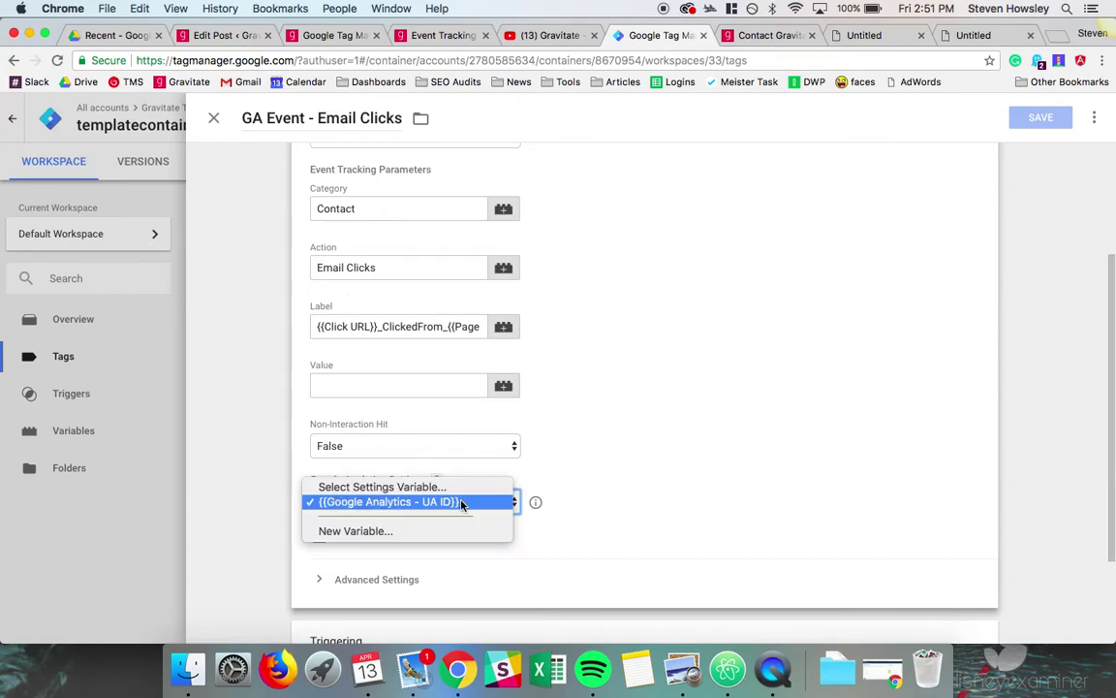
click(462, 502)
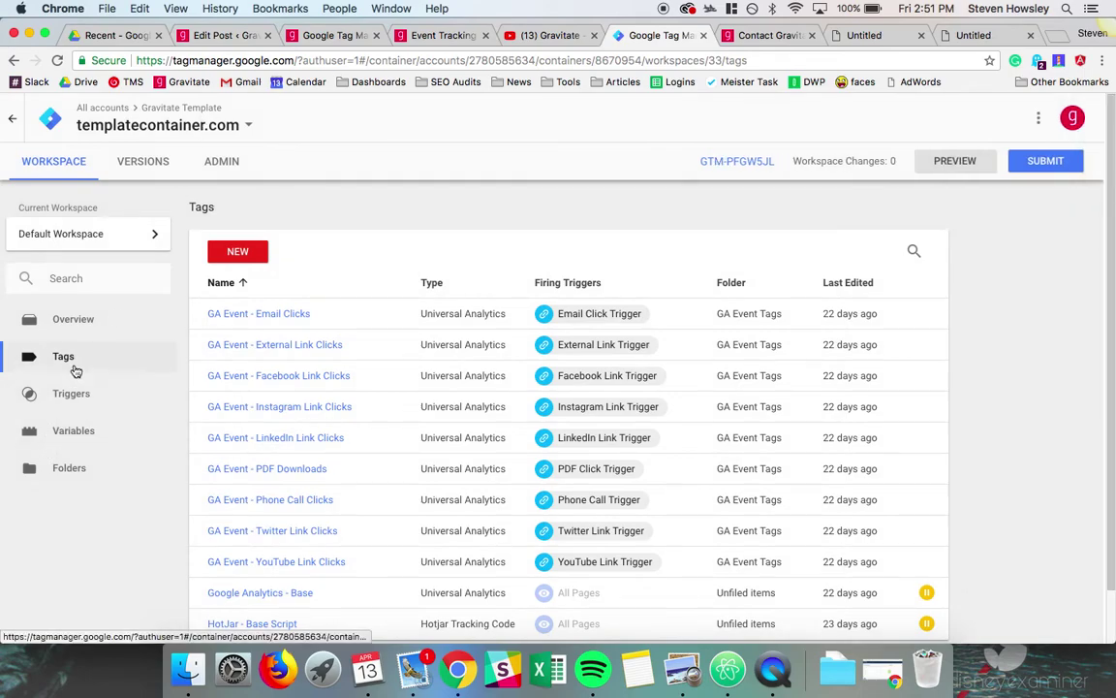
Open the container's variables, browse the types offered for a new user-defined variable, and close it without creating one
click(85, 429)
scroll(243, 419, down, 5)
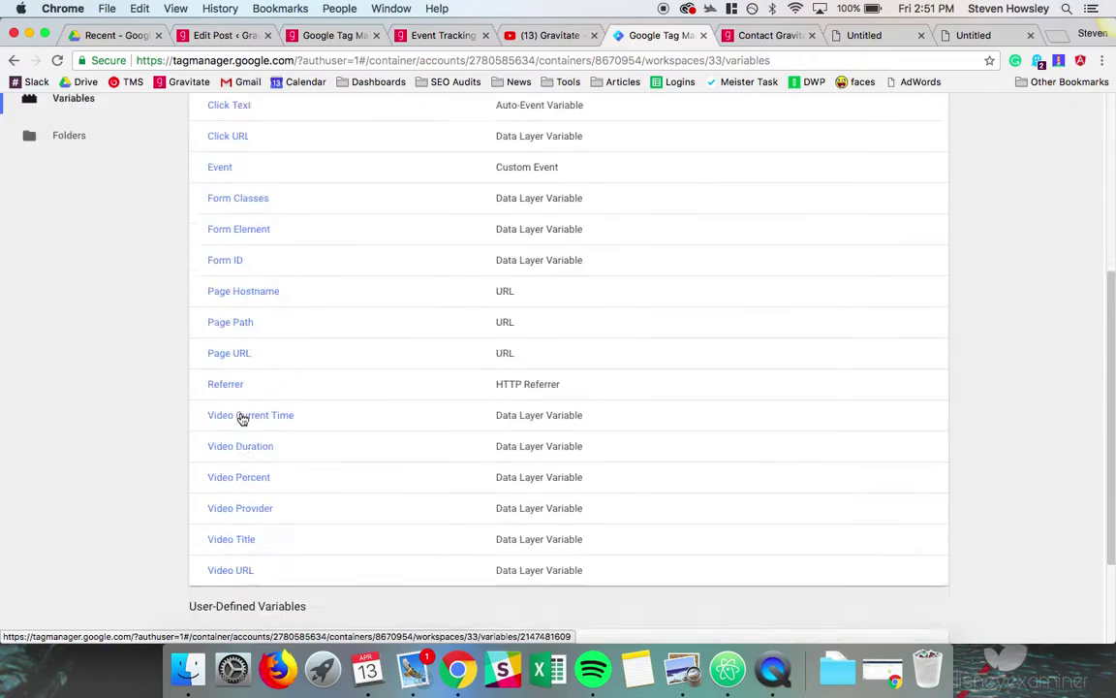
scroll(237, 418, down, 3)
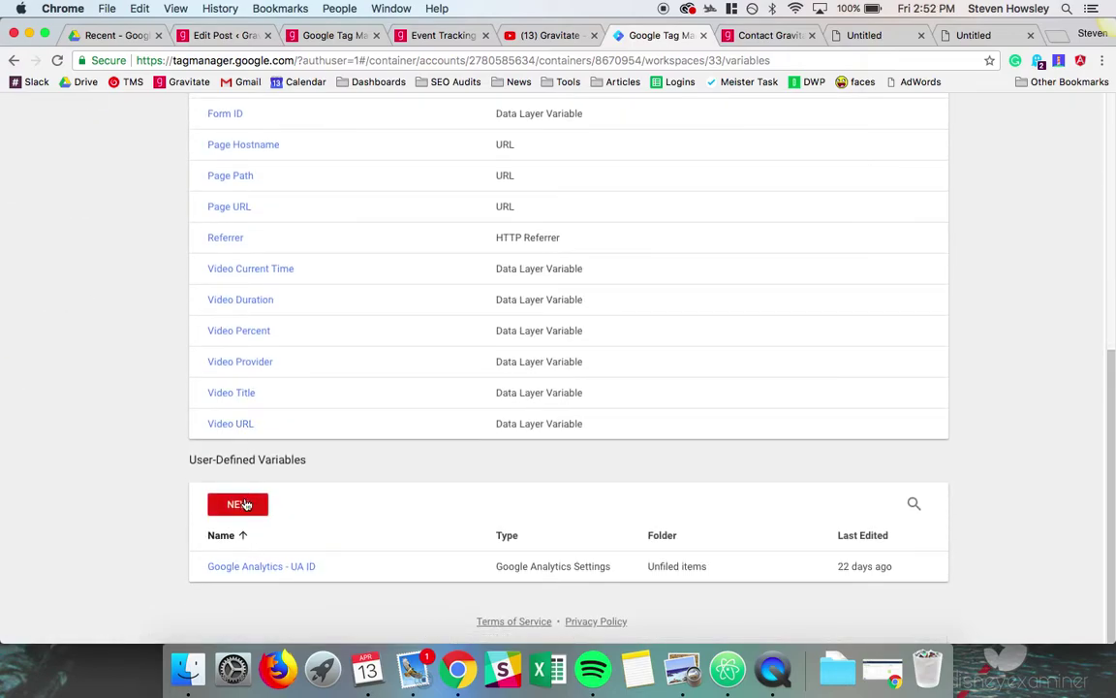
click(242, 503)
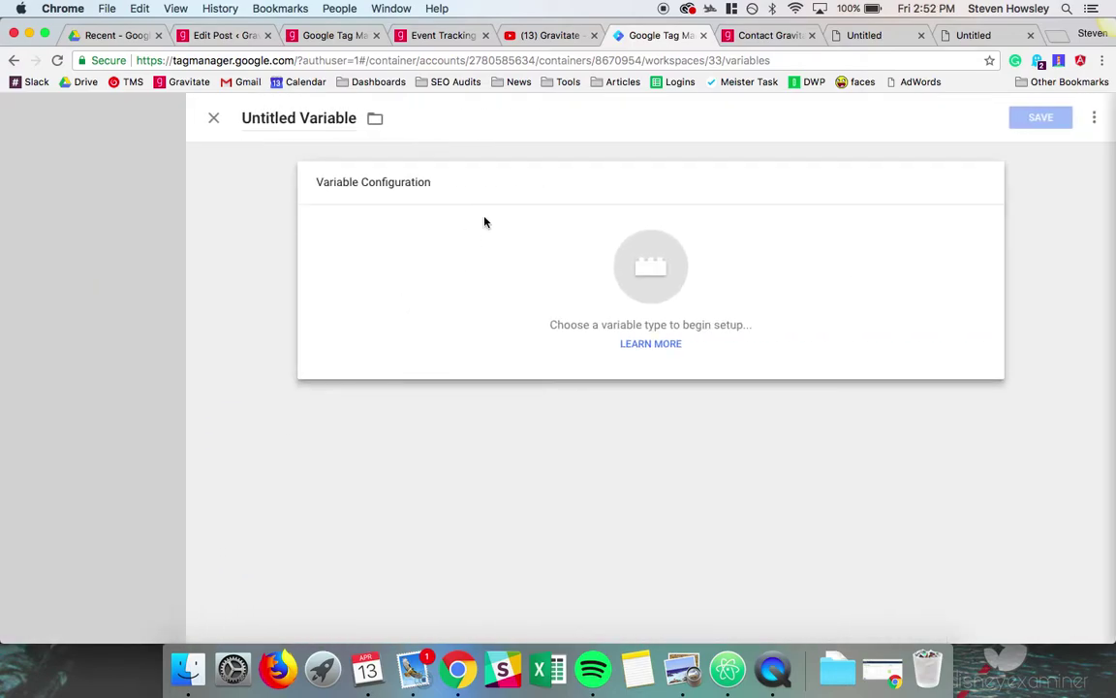
click(485, 222)
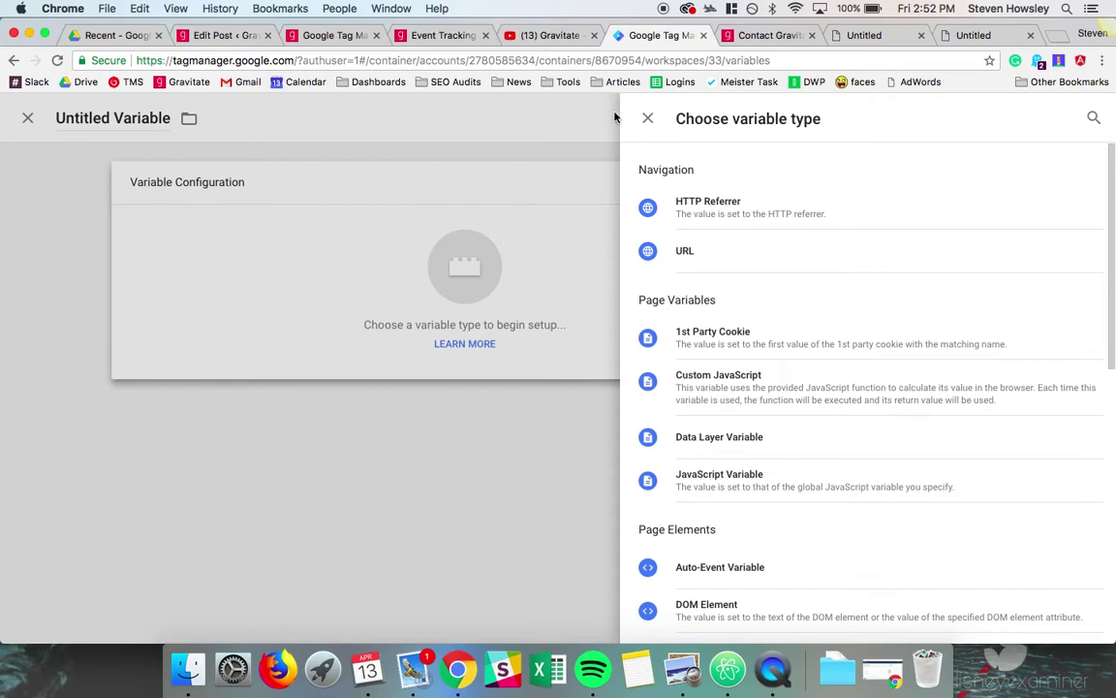
scroll(672, 292, down, 10)
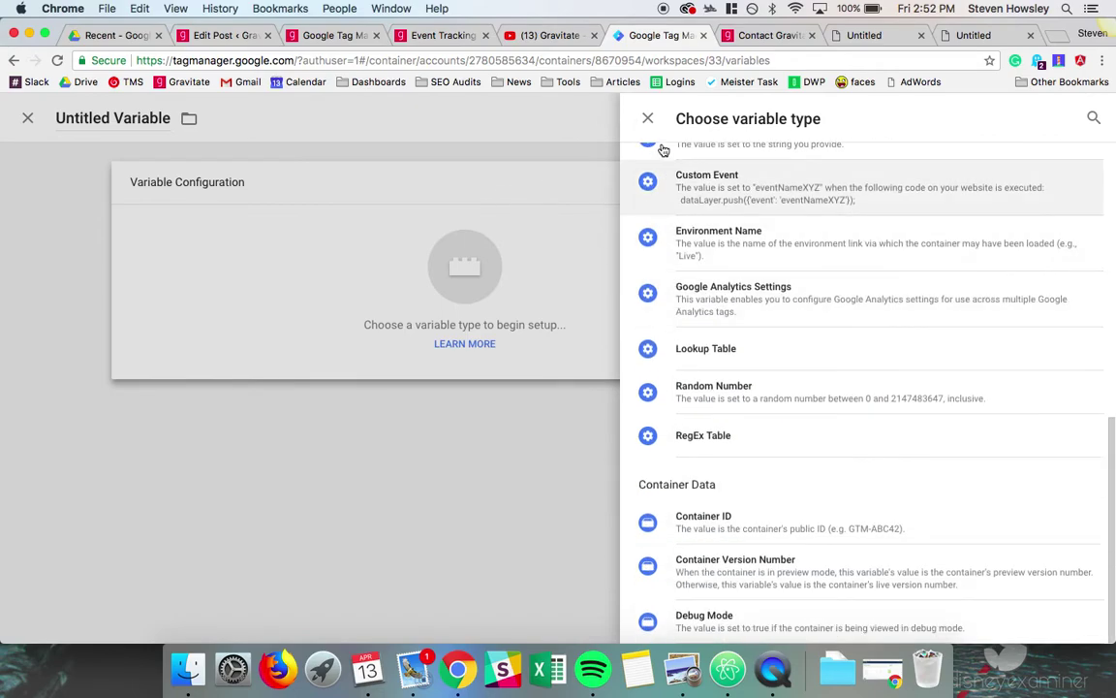
click(593, 121)
click(216, 118)
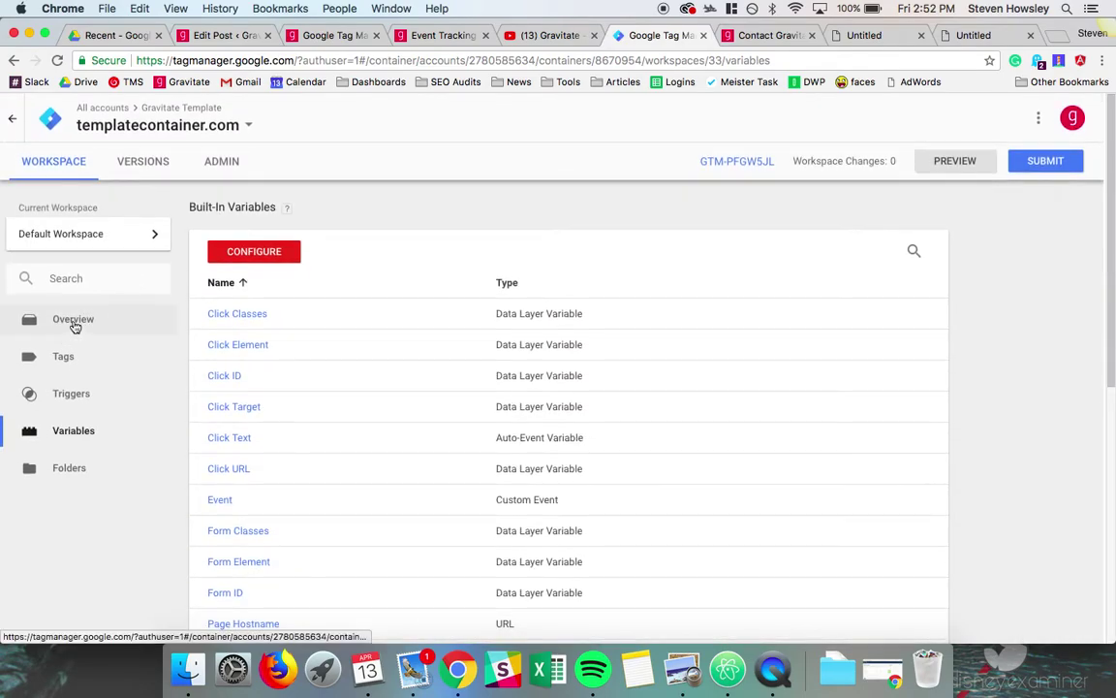
click(74, 320)
click(68, 356)
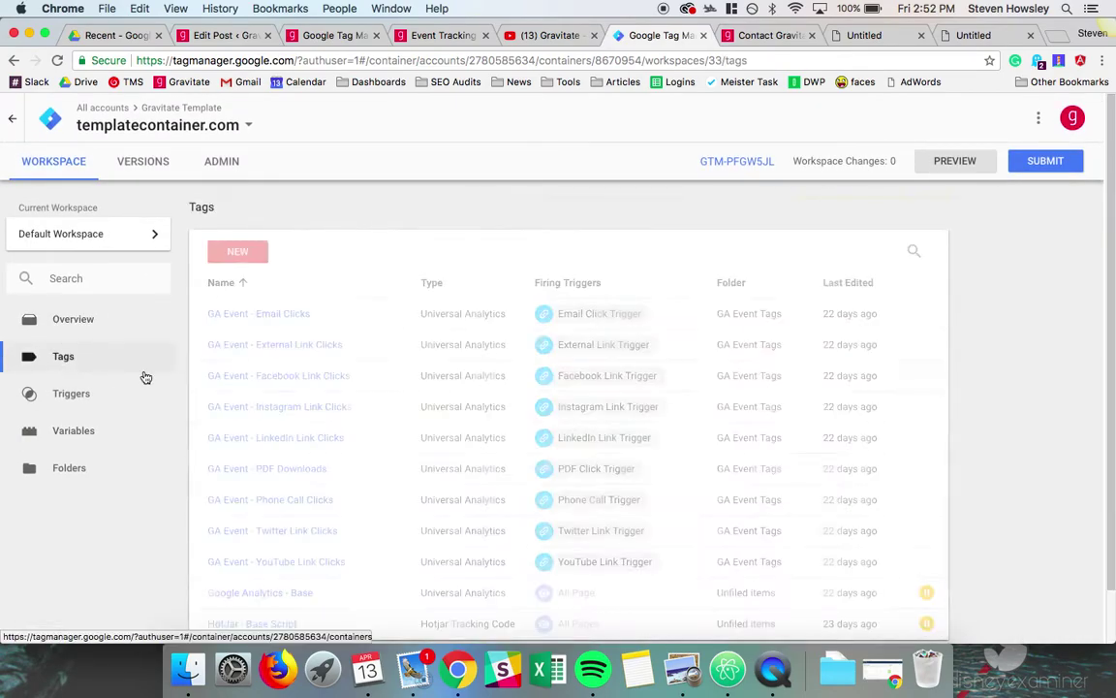
right_click(265, 257)
click(281, 258)
click(225, 222)
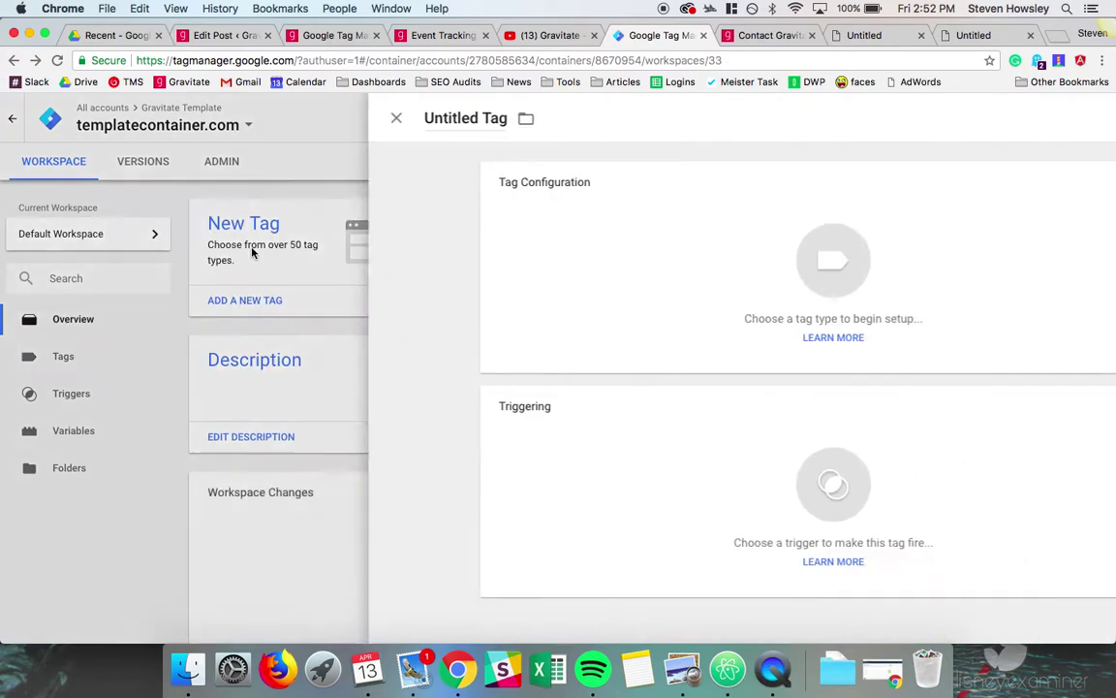
click(57, 337)
Start a new tag from the Tags list and choose Universal Analytics as its tag type
click(58, 356)
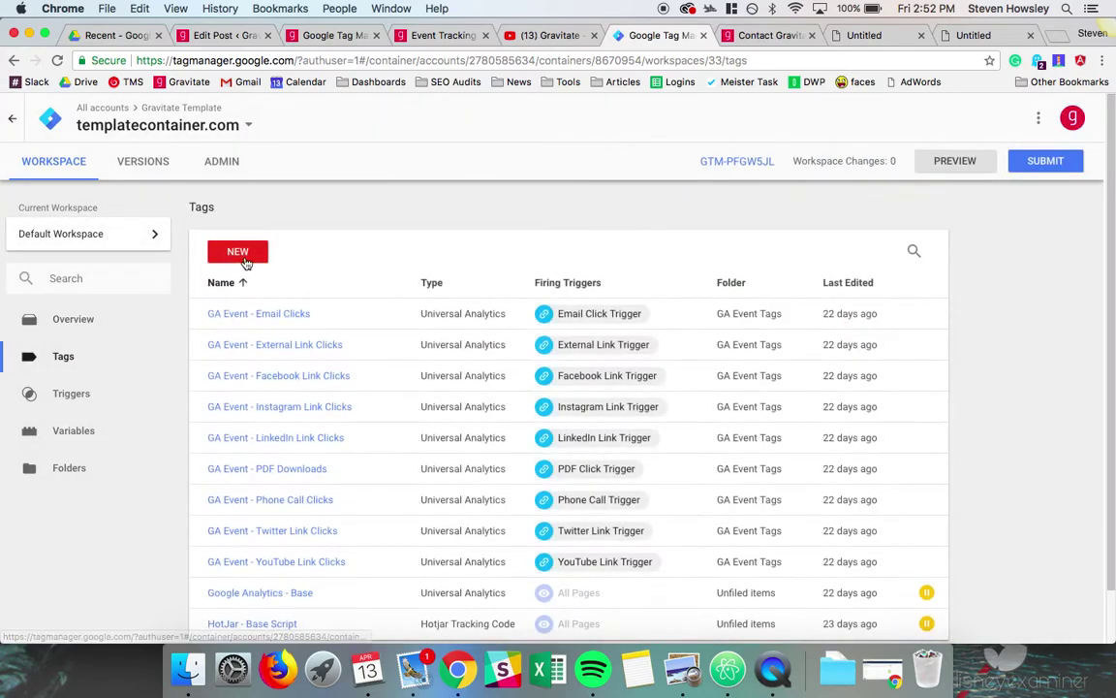
click(246, 256)
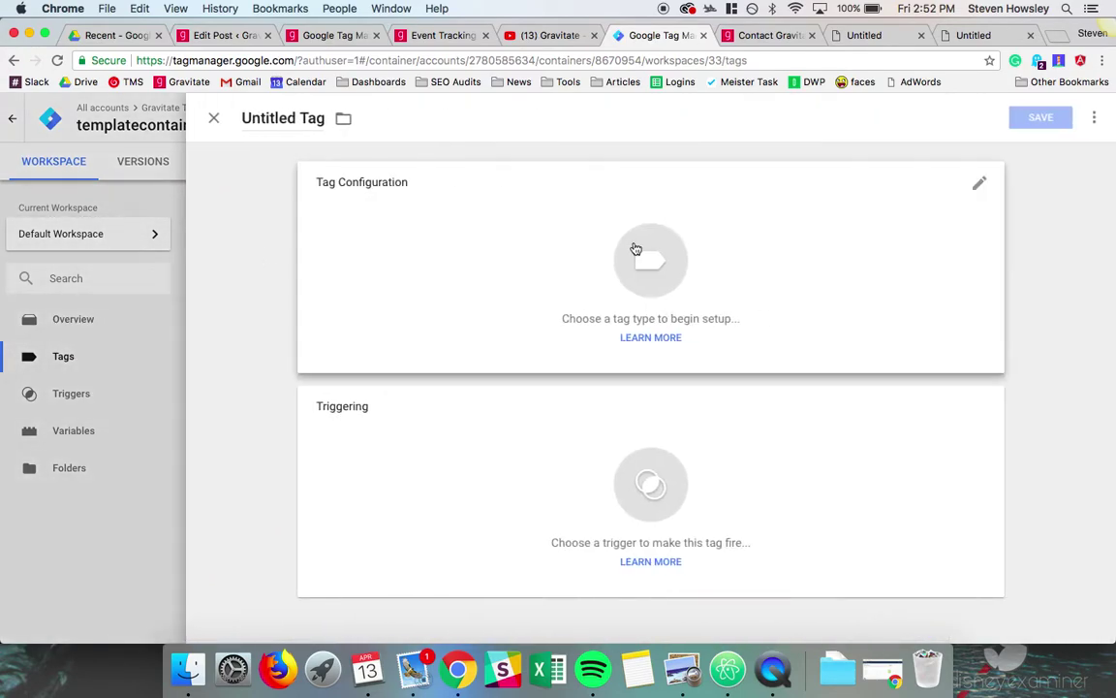
click(635, 247)
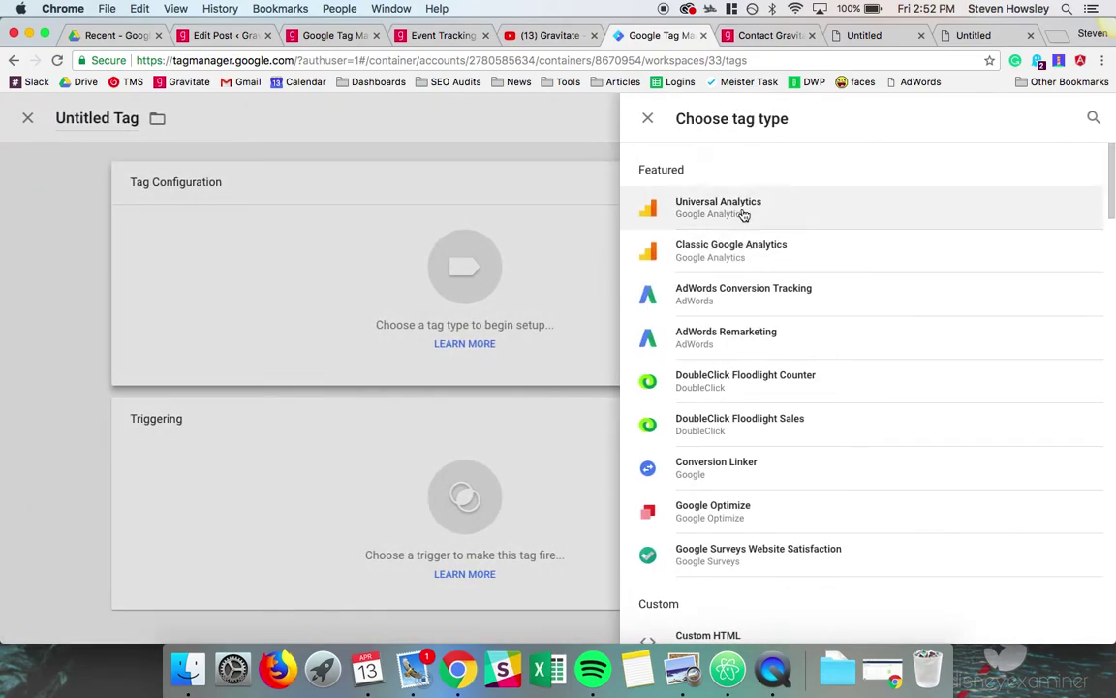
click(742, 213)
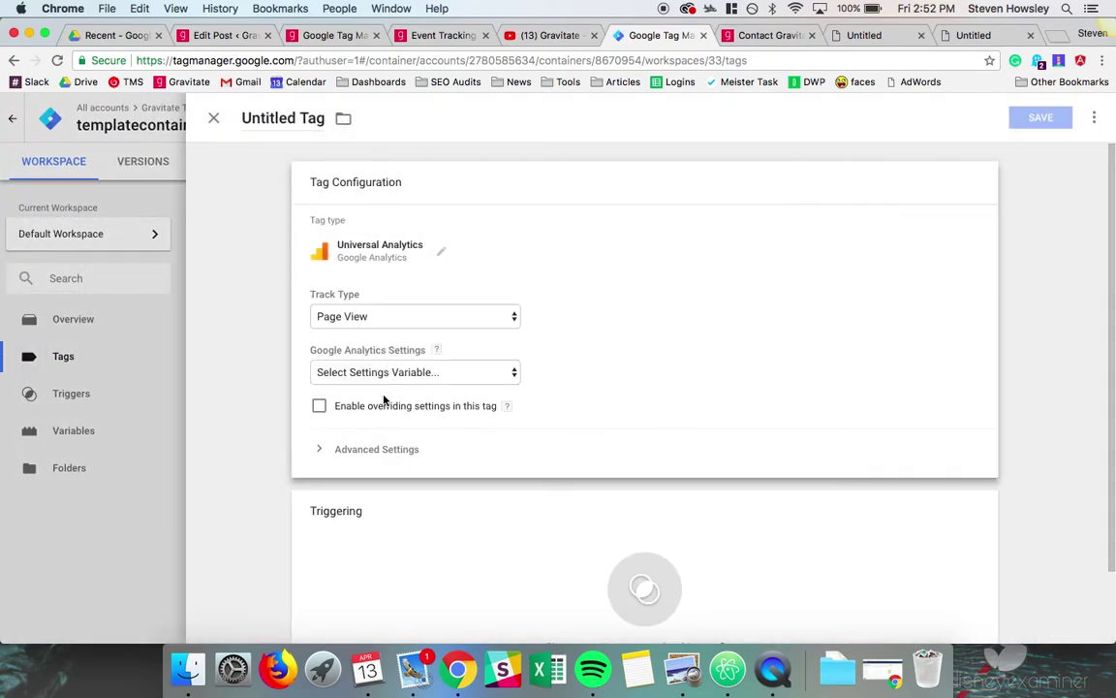
Start a new Google Analytics Settings variable with the placeholder tracking ID UA-0000000-, and discard the variable
click(411, 373)
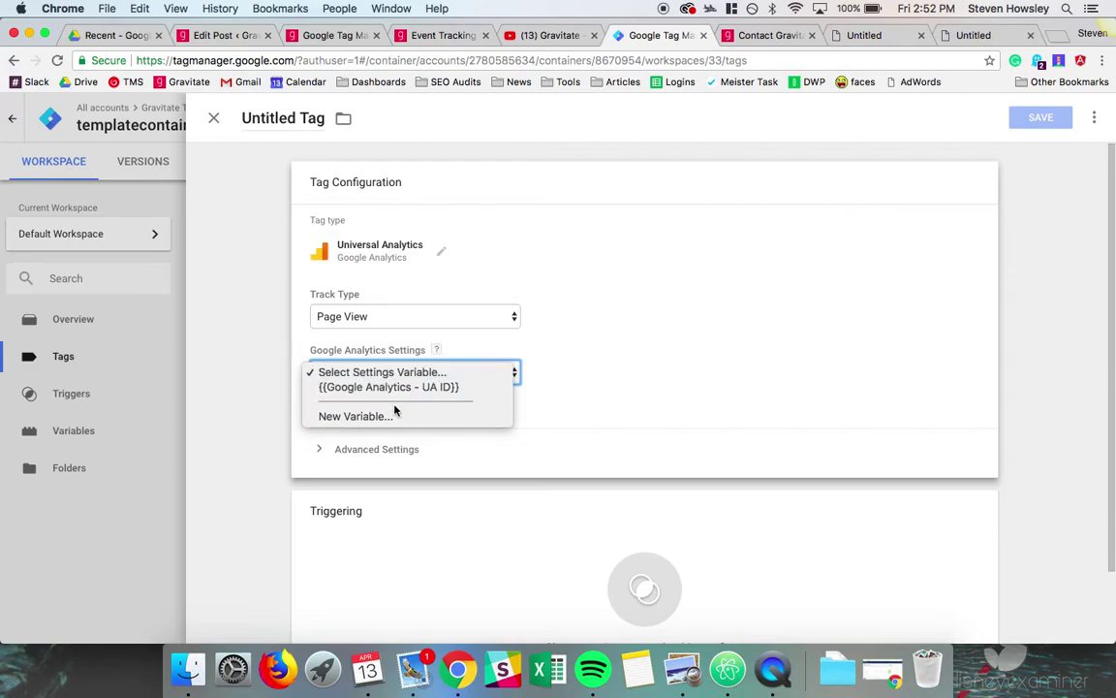
click(393, 415)
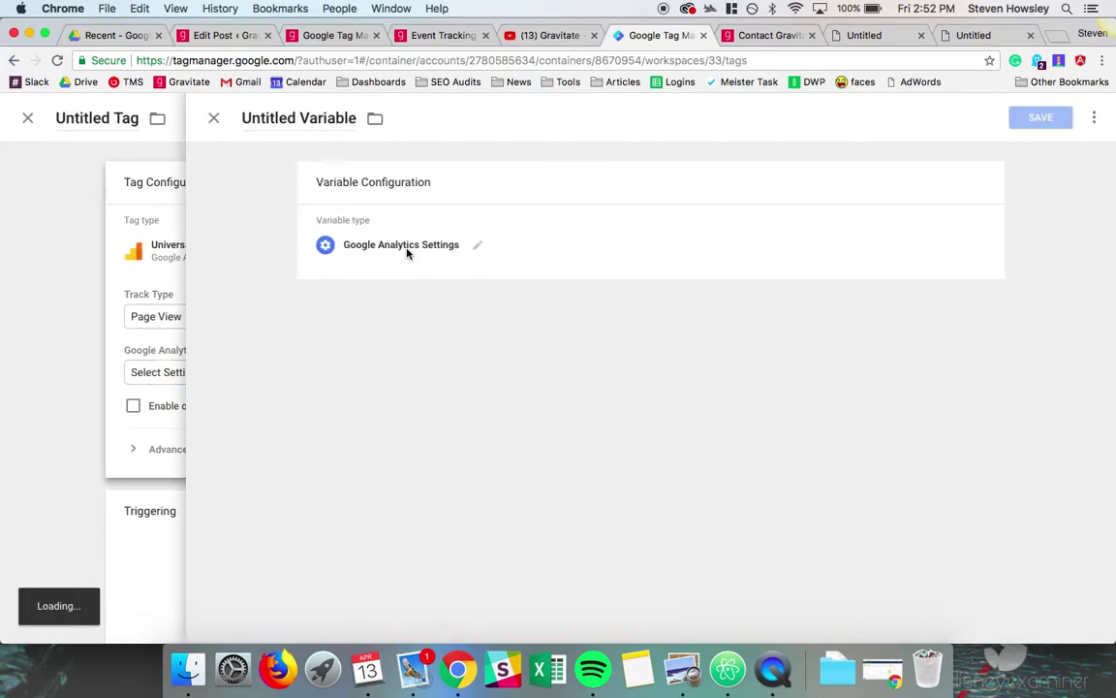
click(399, 303)
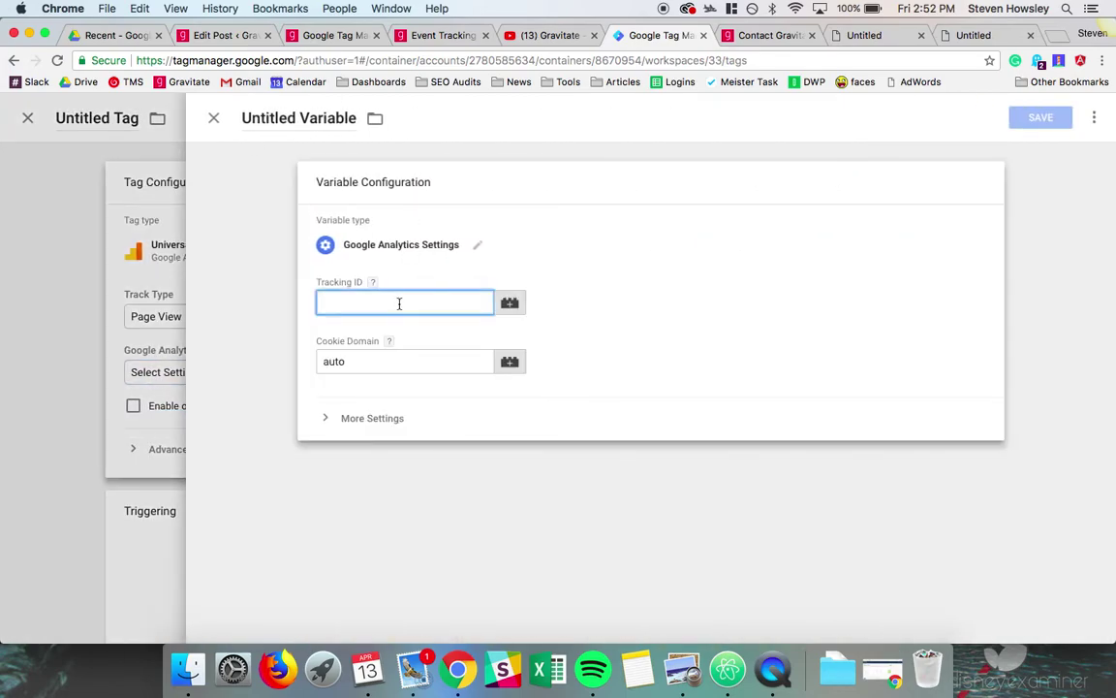
text(UA-)
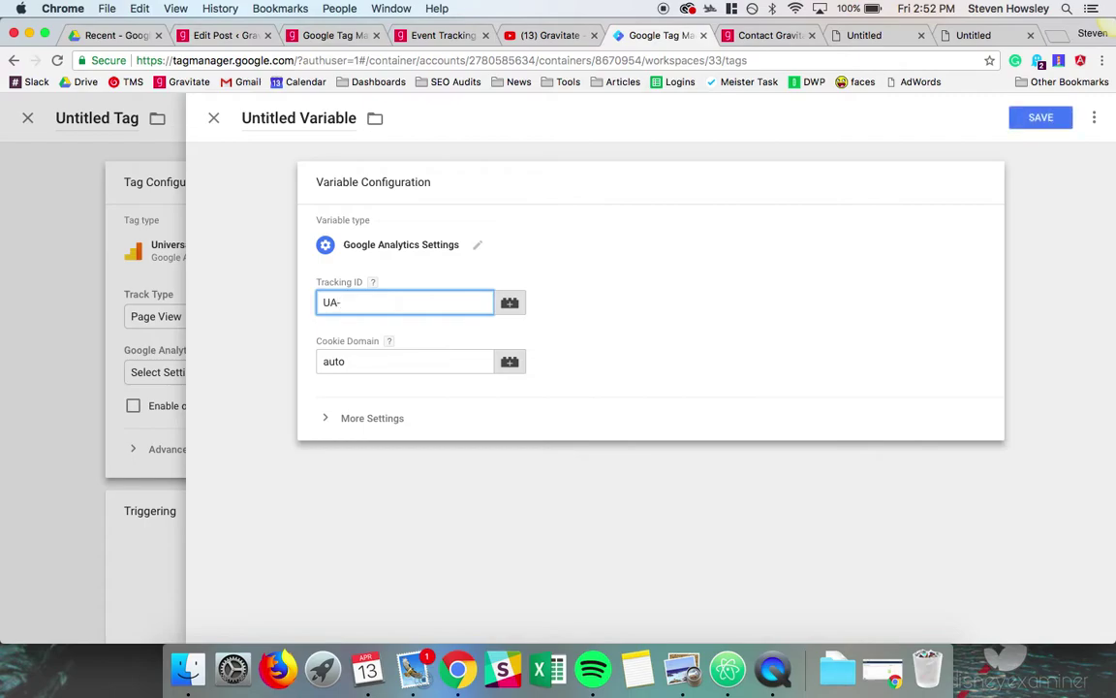
text(0000000-20)
click(244, 118)
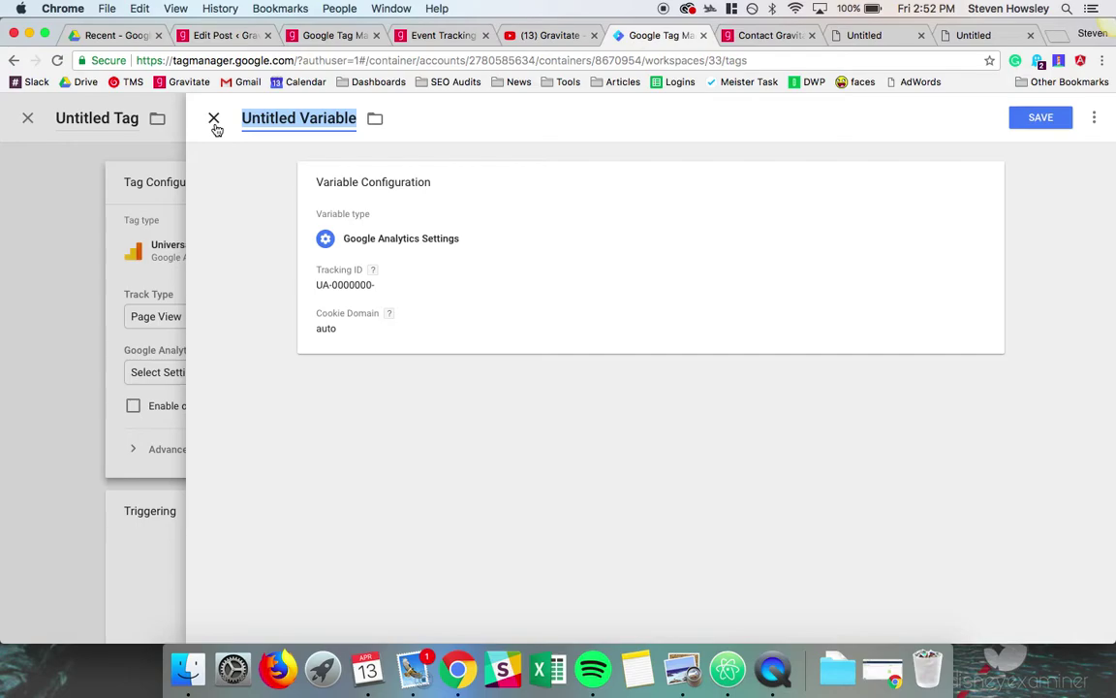
click(215, 119)
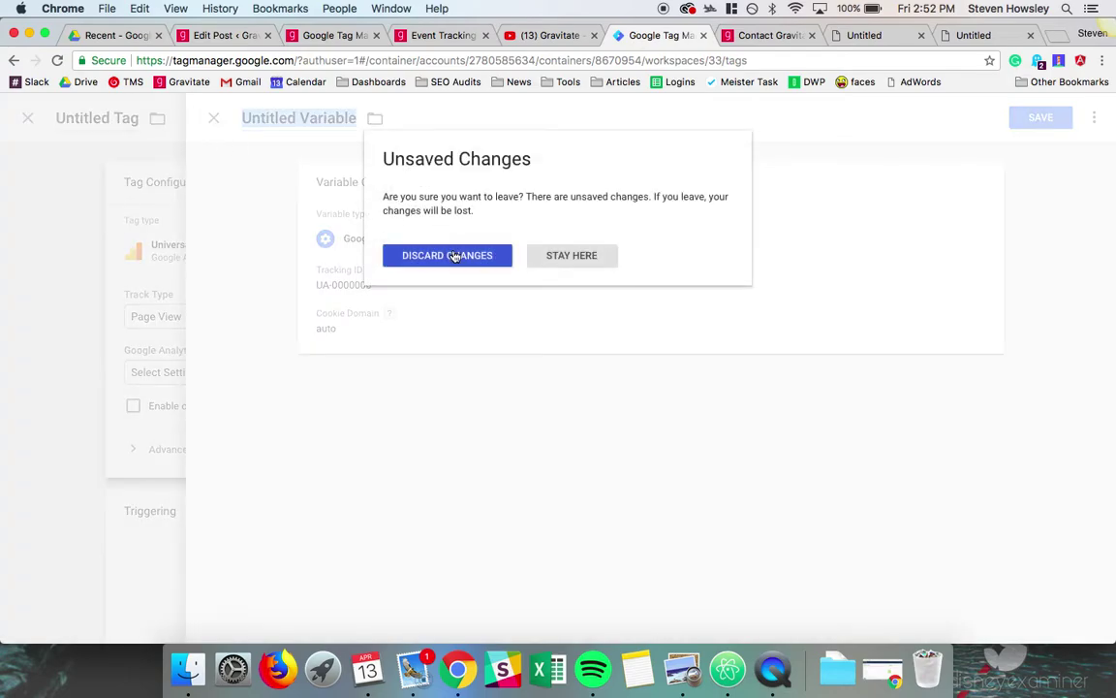
click(453, 253)
Set the new tag's Google Analytics Settings to {{Google Analytics - UA ID}} and discard the unsaved tag
click(441, 371)
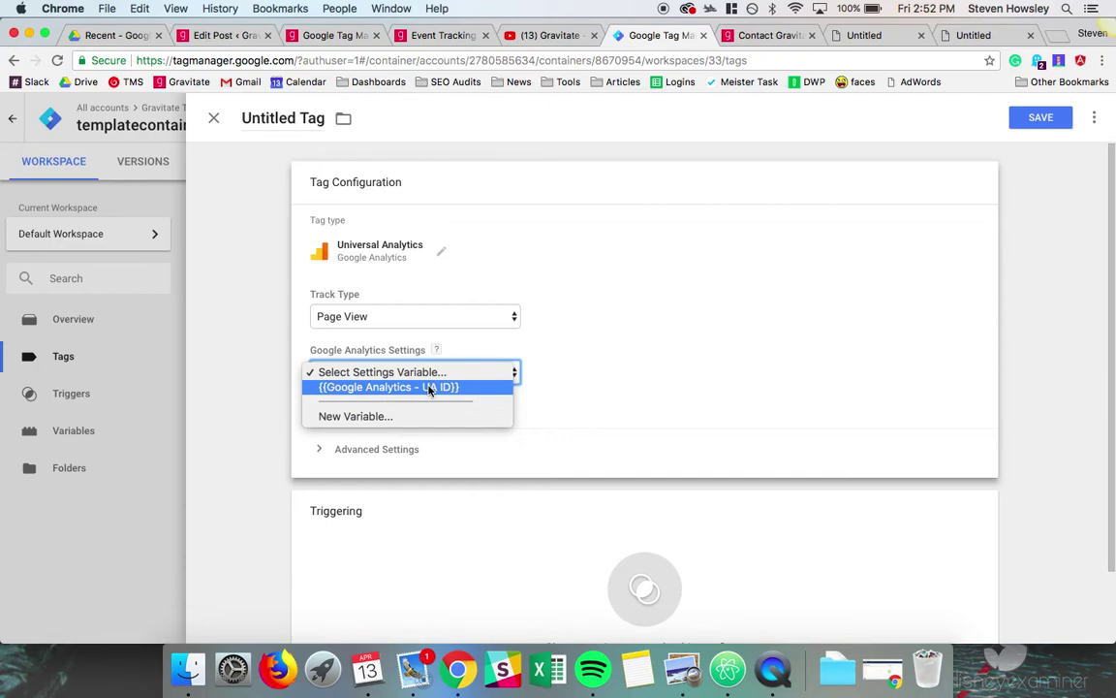
click(430, 388)
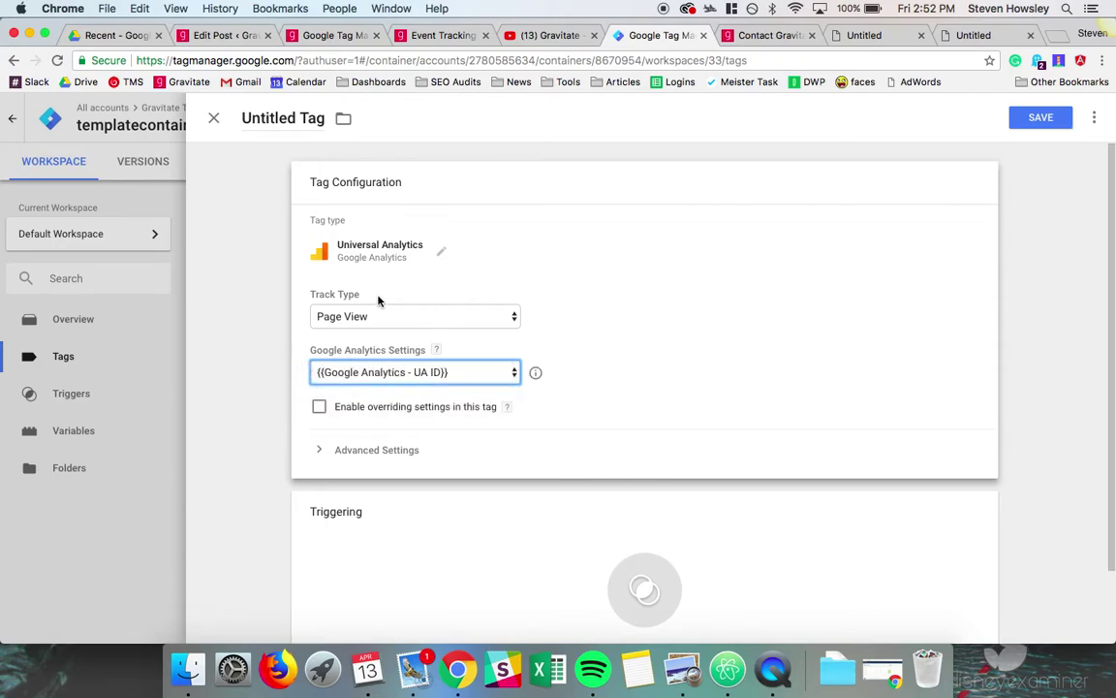
click(206, 125)
click(438, 256)
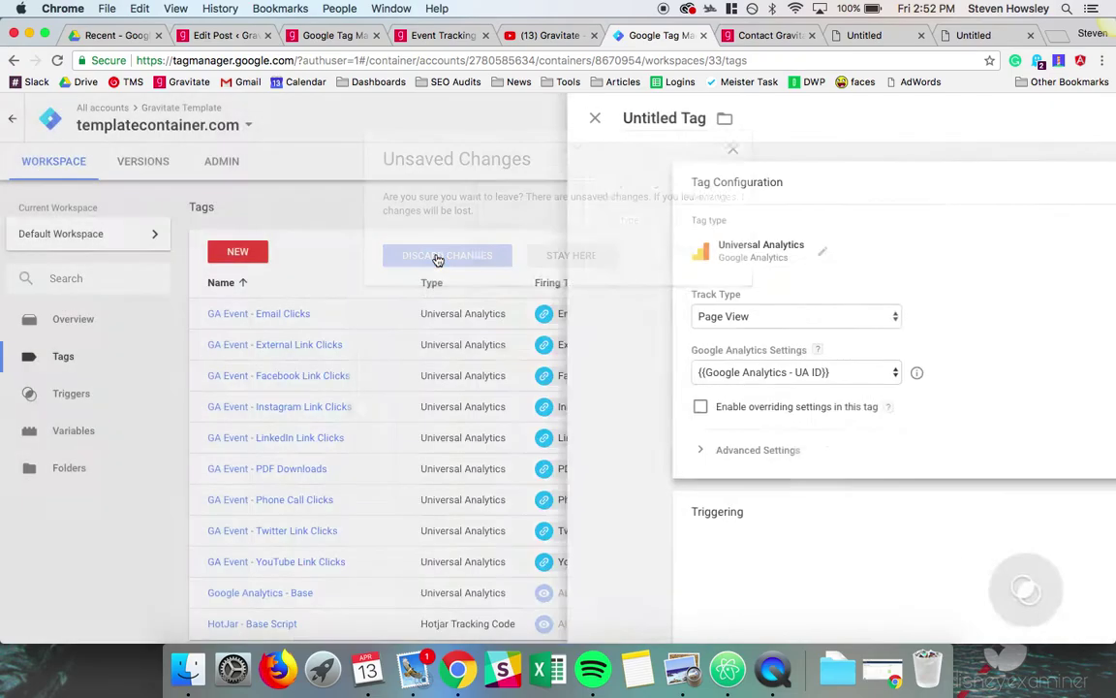
Review the blog post's linked instructions for adding Google Analytics to Tag Manager, and return to the event tracking post
click(324, 35)
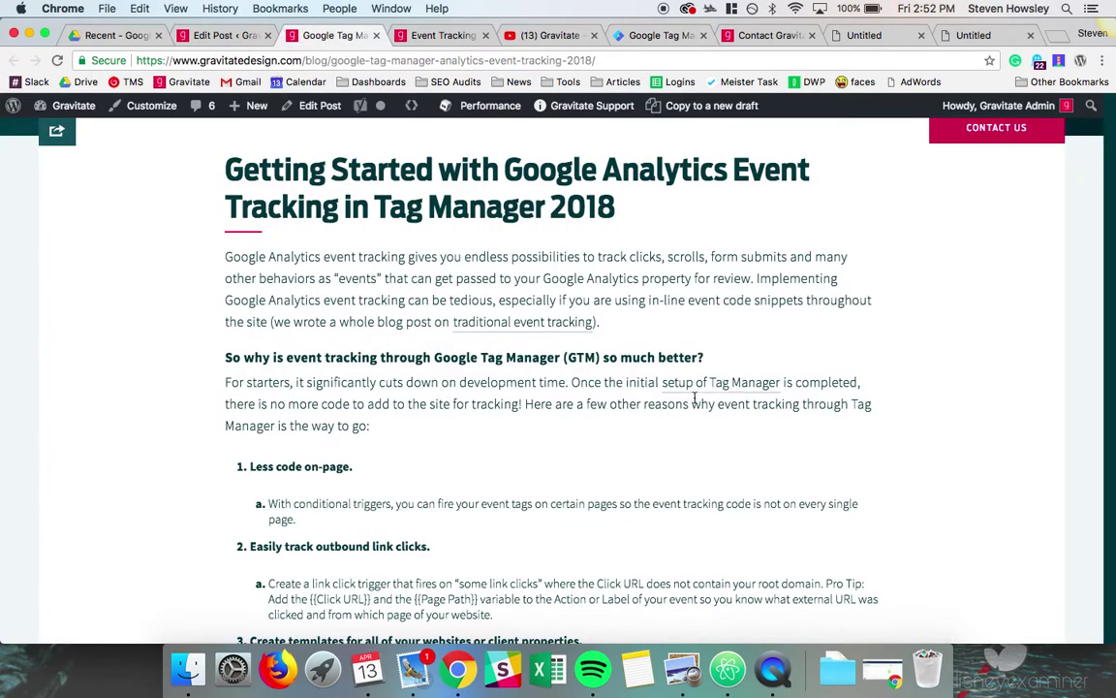
scroll(698, 392, down, 10)
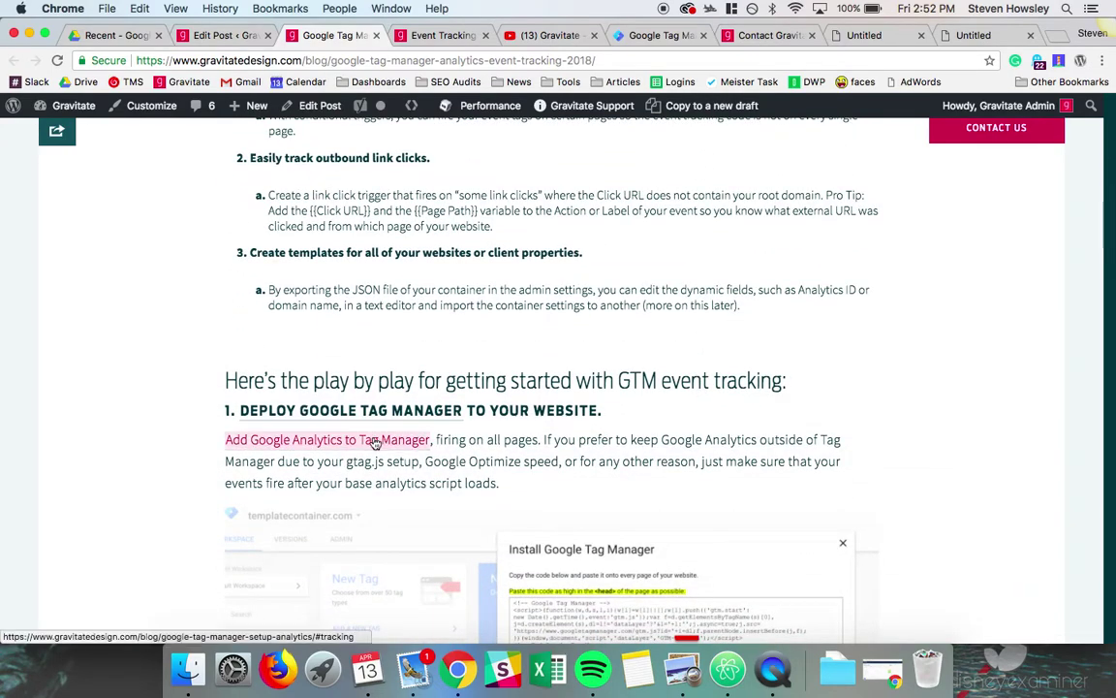
click(374, 445)
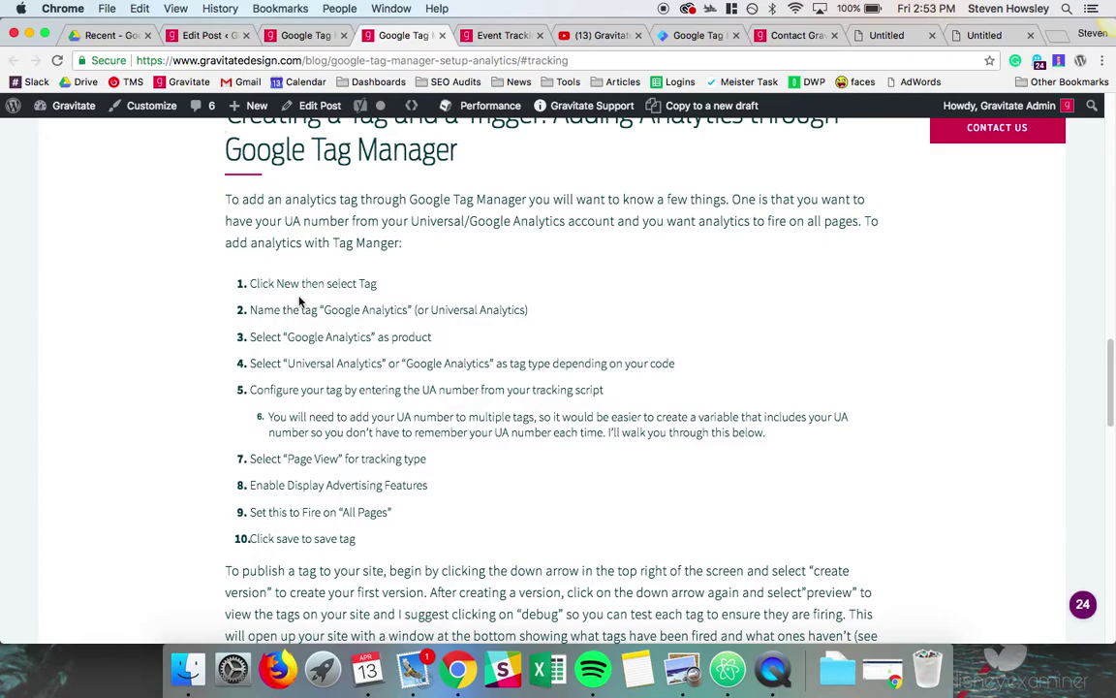
scroll(300, 302, up, 2)
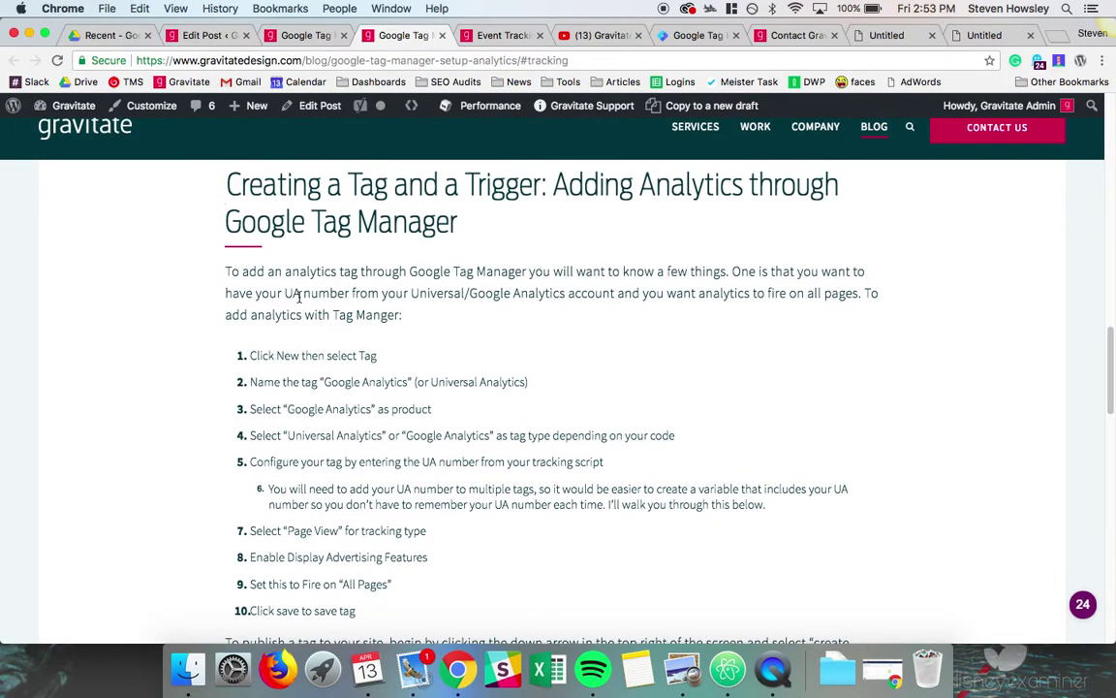
click(263, 33)
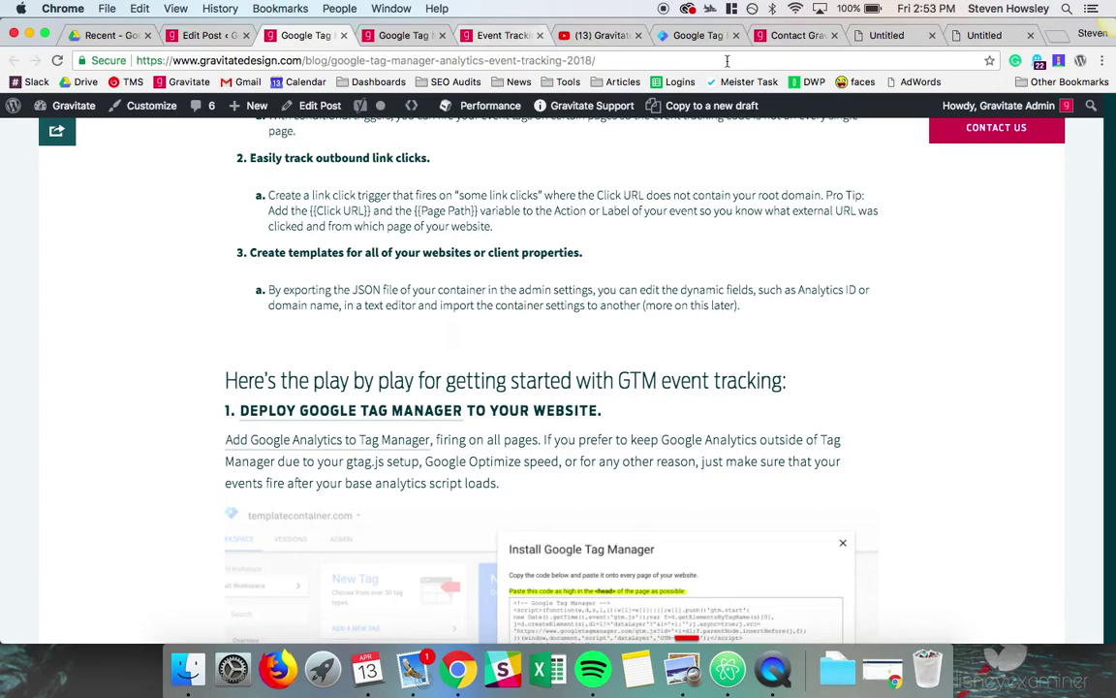
Switch back to Google Tag Manager and examine the GA Event - Email Clicks tag's configuration down to its firing trigger
click(707, 37)
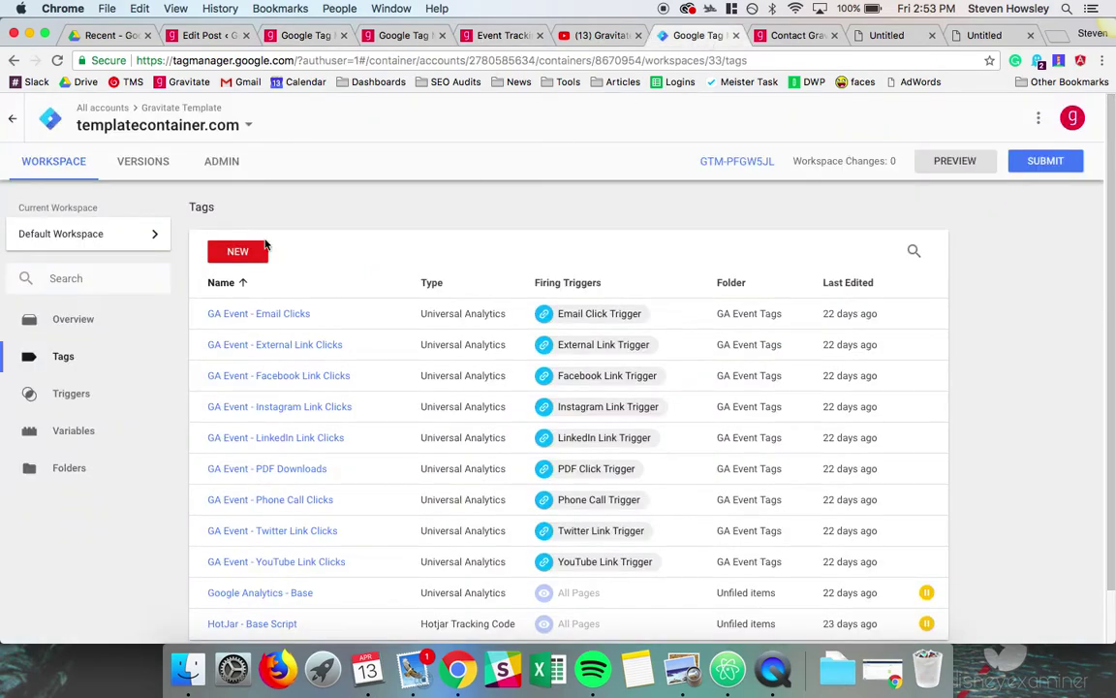
click(251, 317)
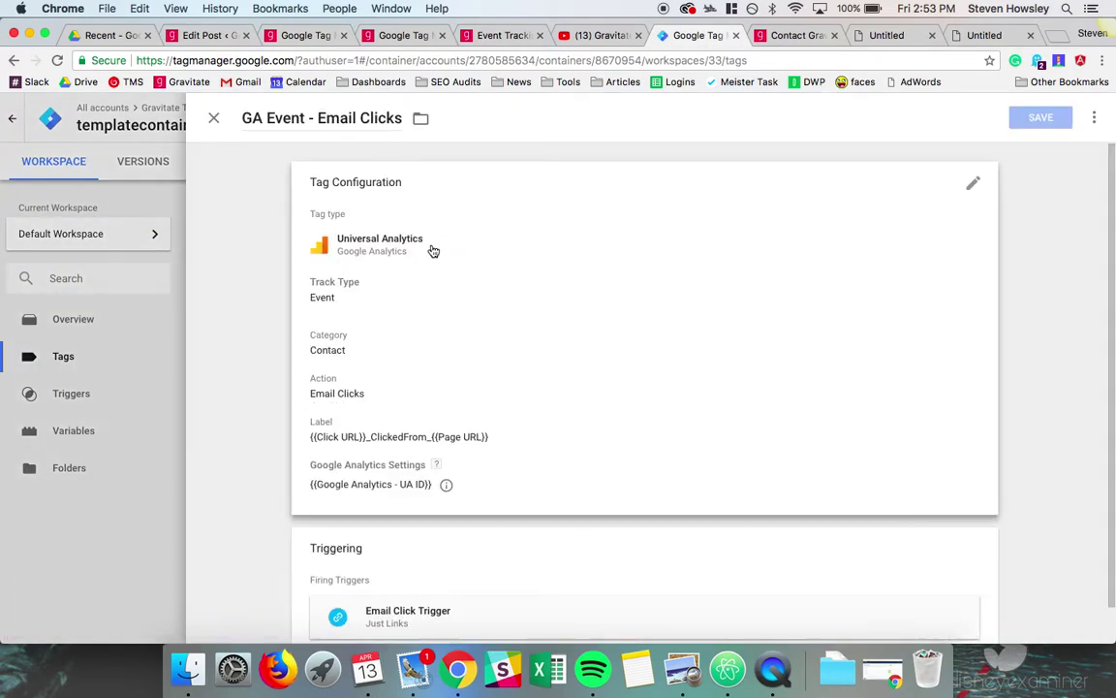
click(543, 301)
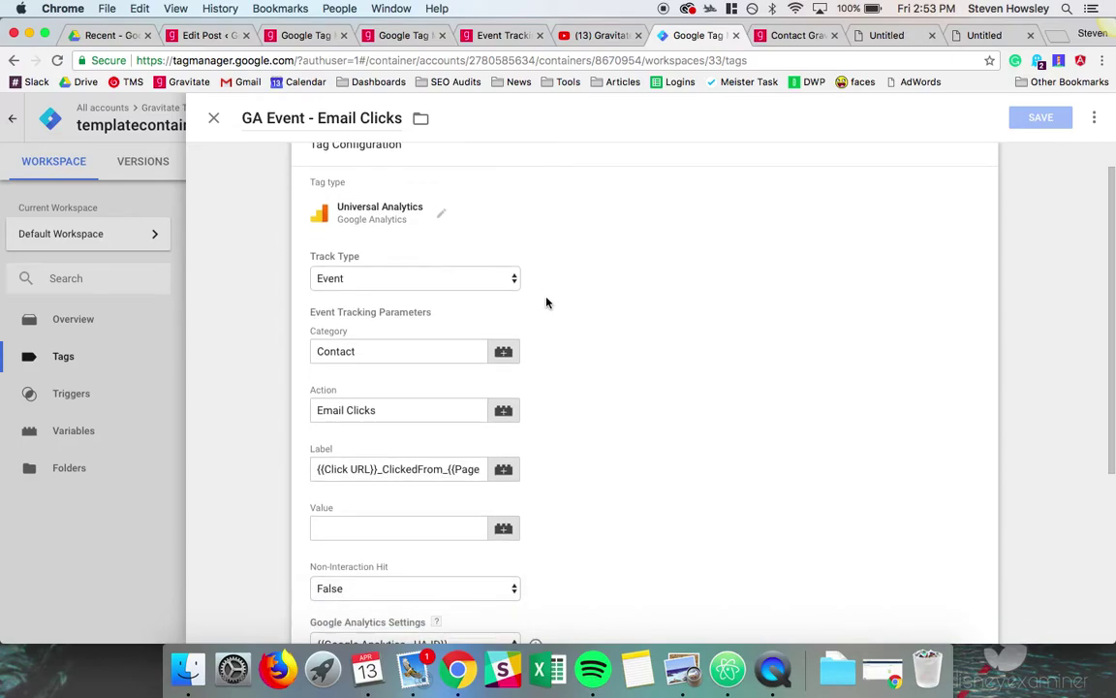
scroll(550, 285, down, 4)
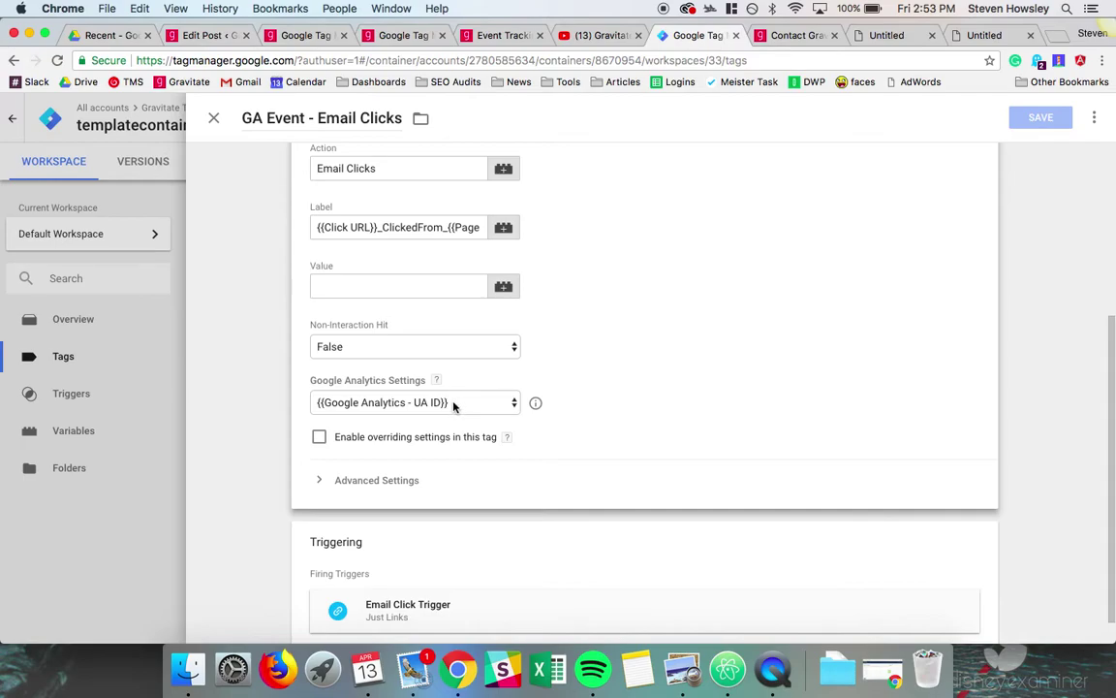
scroll(453, 406, down, 1)
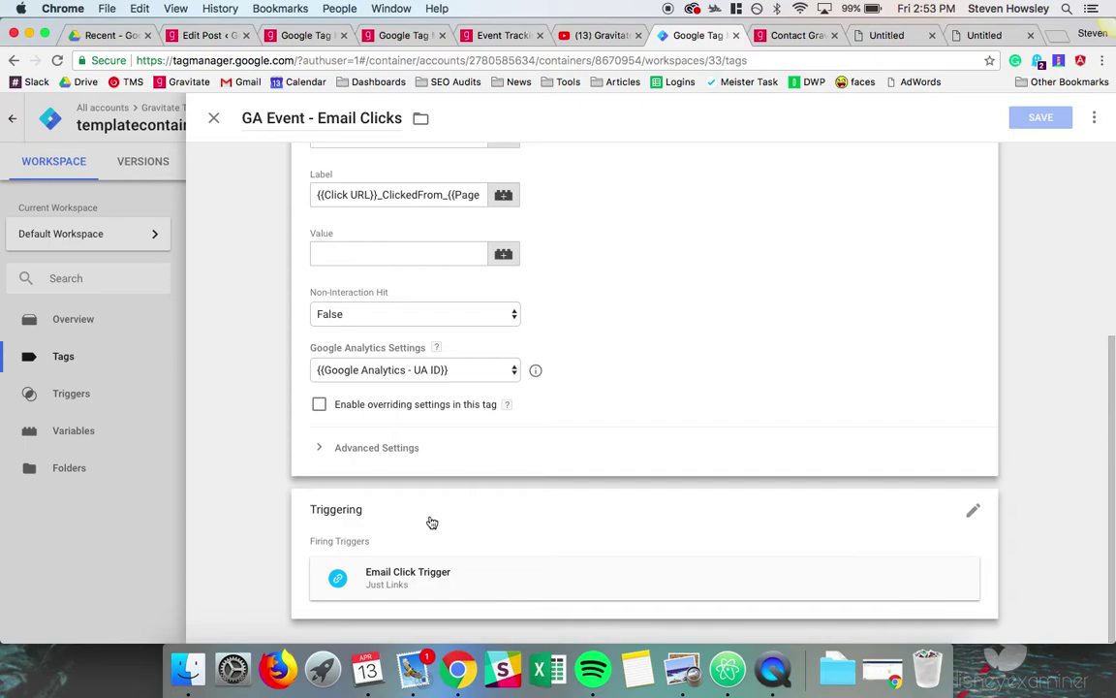
Open the Email Click Trigger's configuration and browse the available trigger types
click(458, 570)
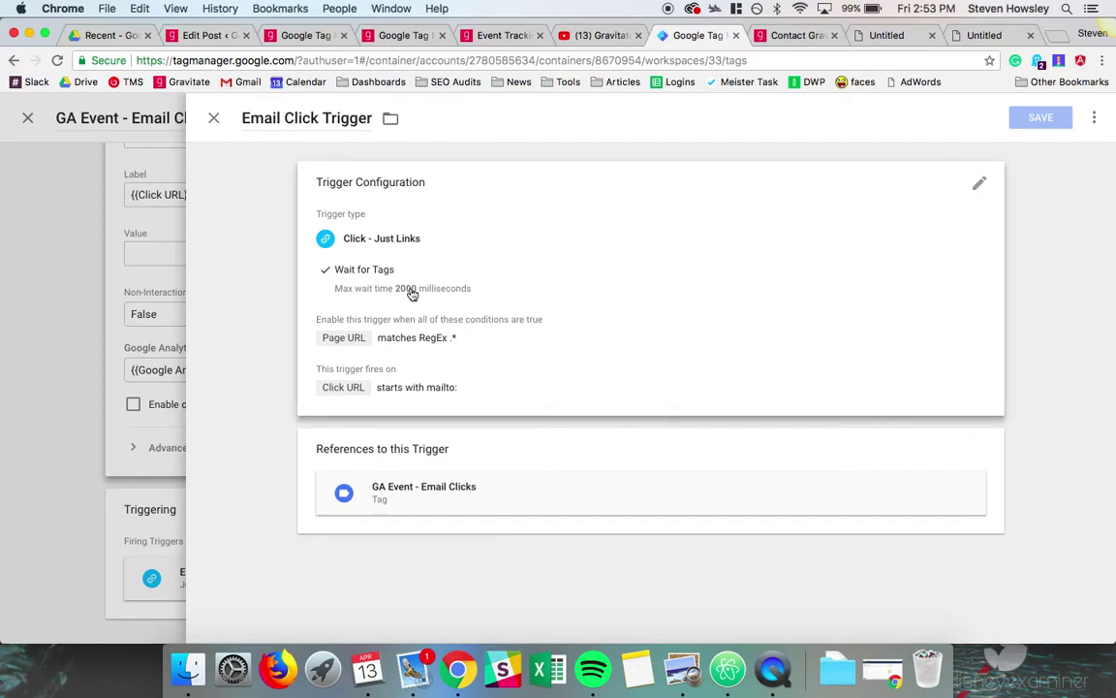
click(441, 253)
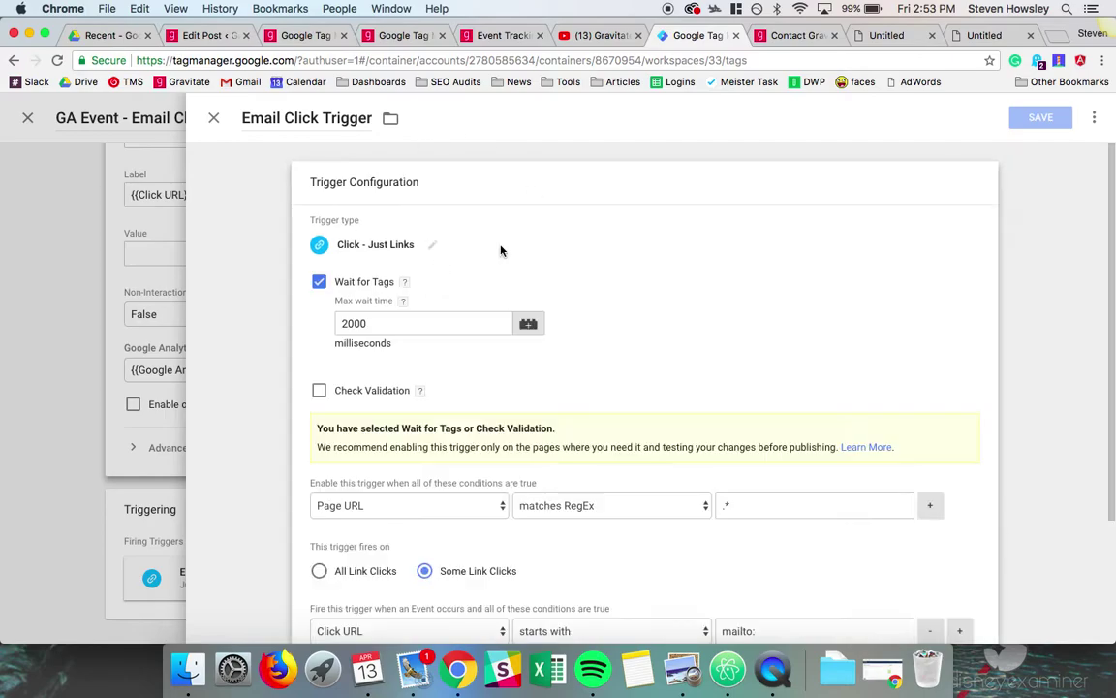
click(351, 246)
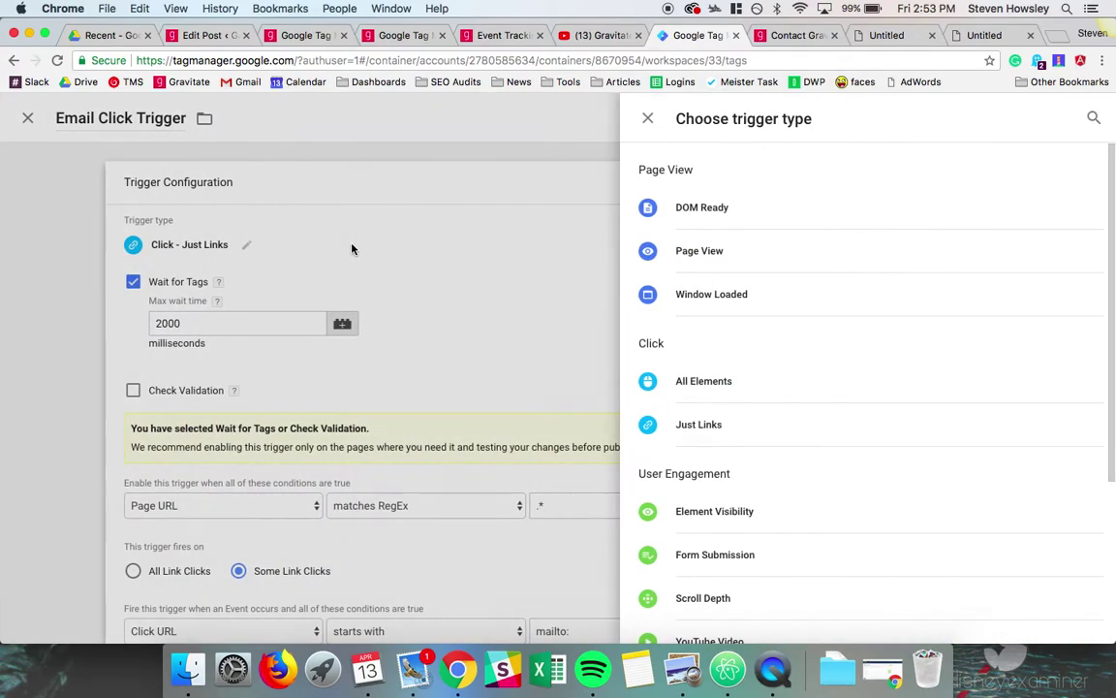
scroll(732, 362, down, 5)
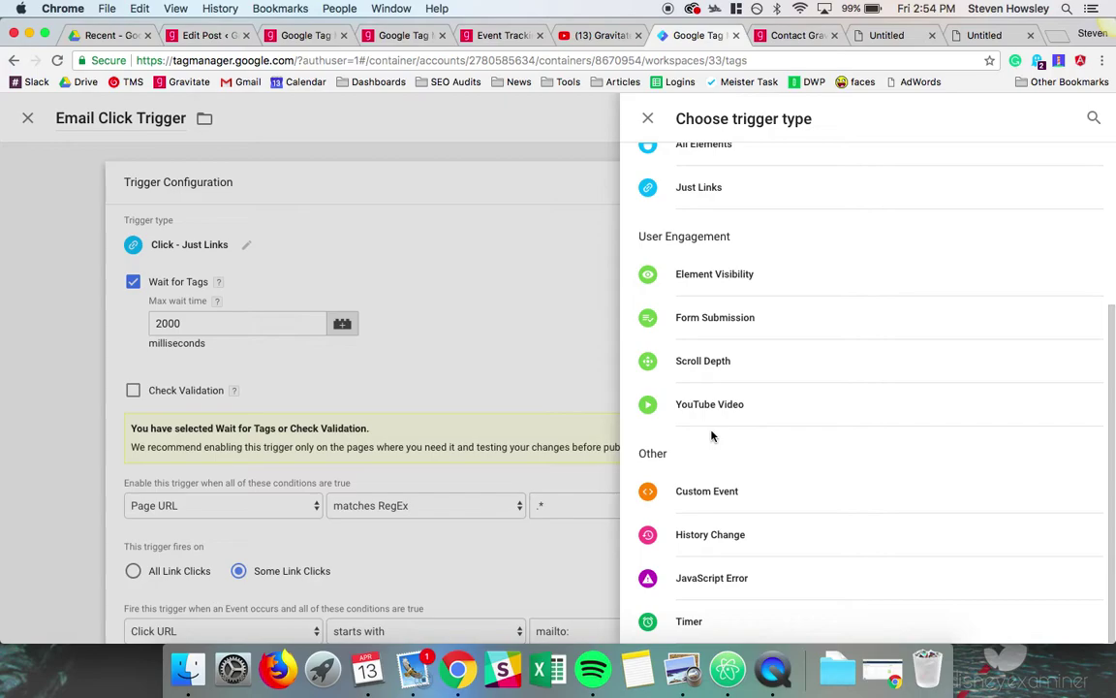
Close the trigger type choices without changing the type and review the variables available for the trigger's firing condition
scroll(711, 436, up, 5)
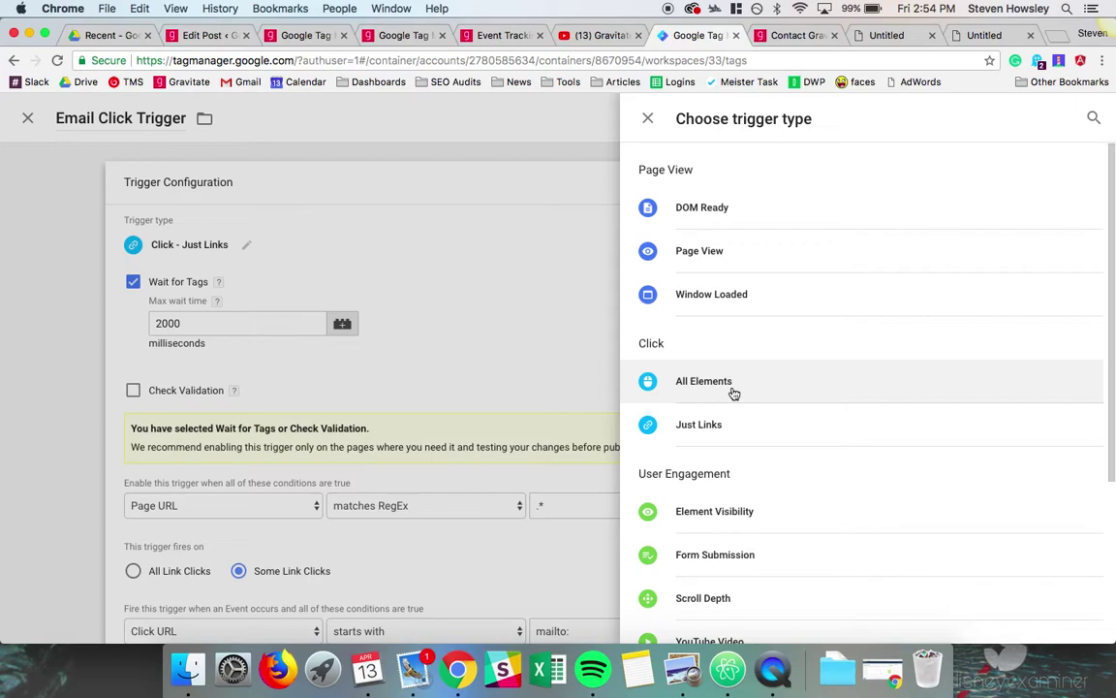
click(655, 128)
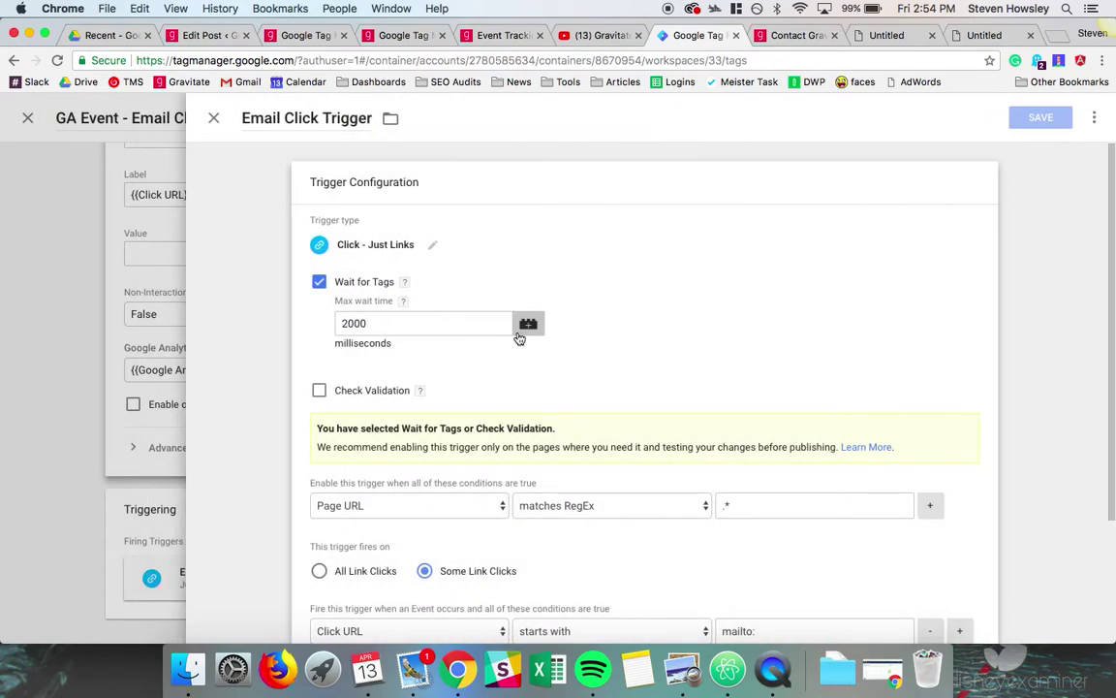
scroll(518, 336, down, 3)
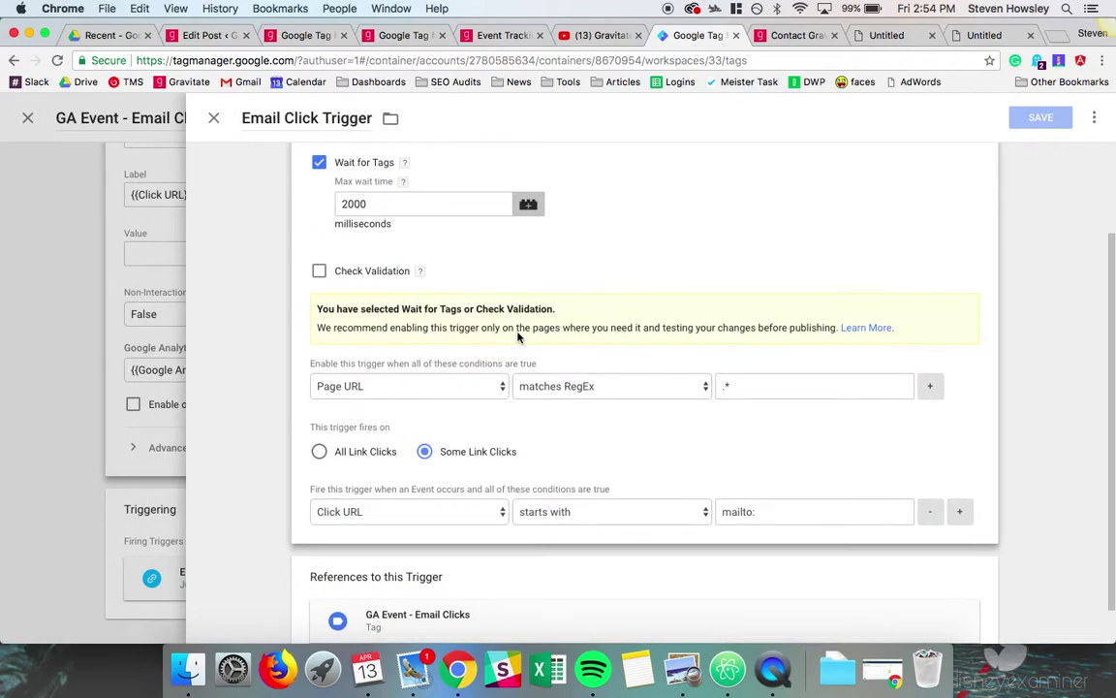
click(449, 512)
mouse_move(408, 642)
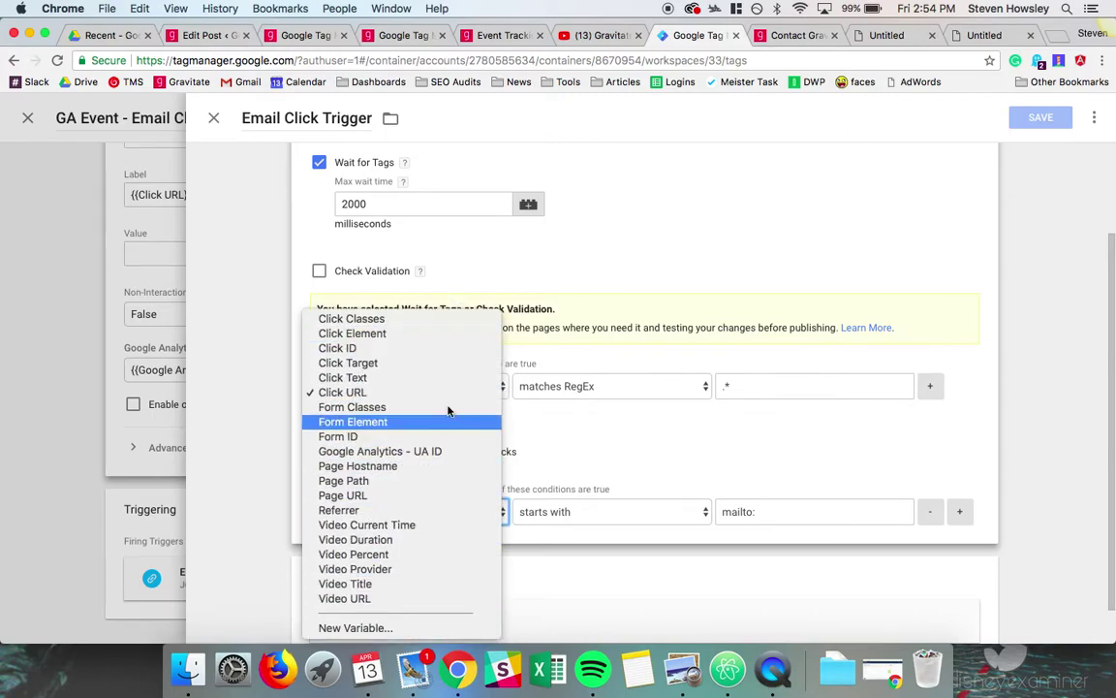
click(568, 461)
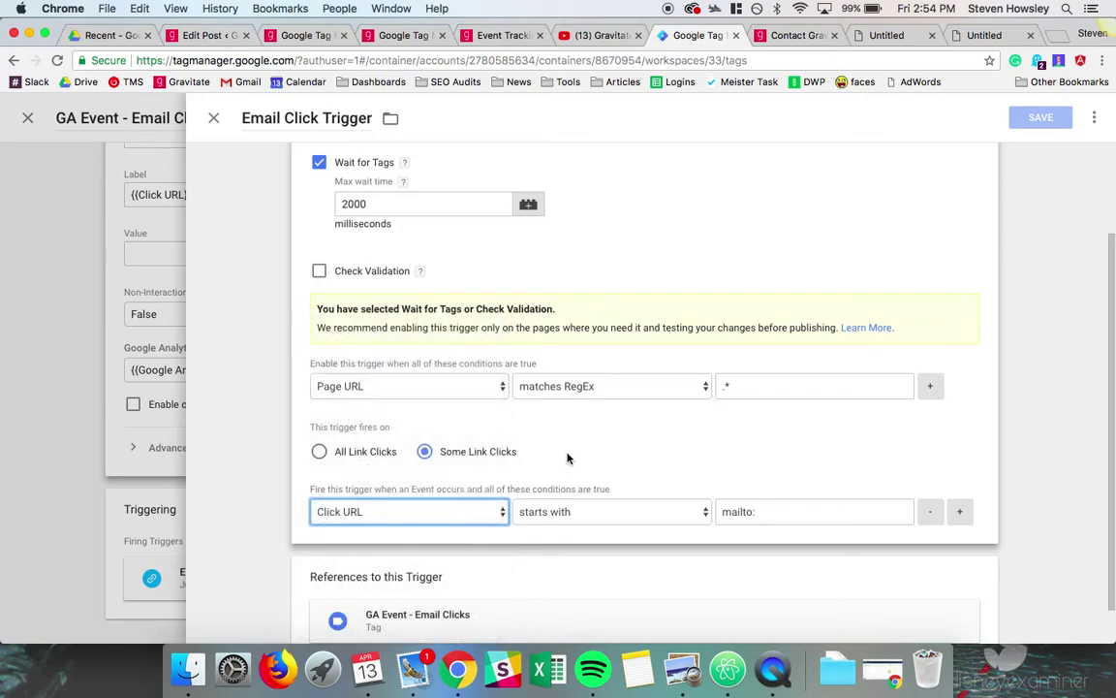
Read the help explanation of the Wait for Tags option and look over the Email Click Trigger's settings
scroll(568, 459, up, 3)
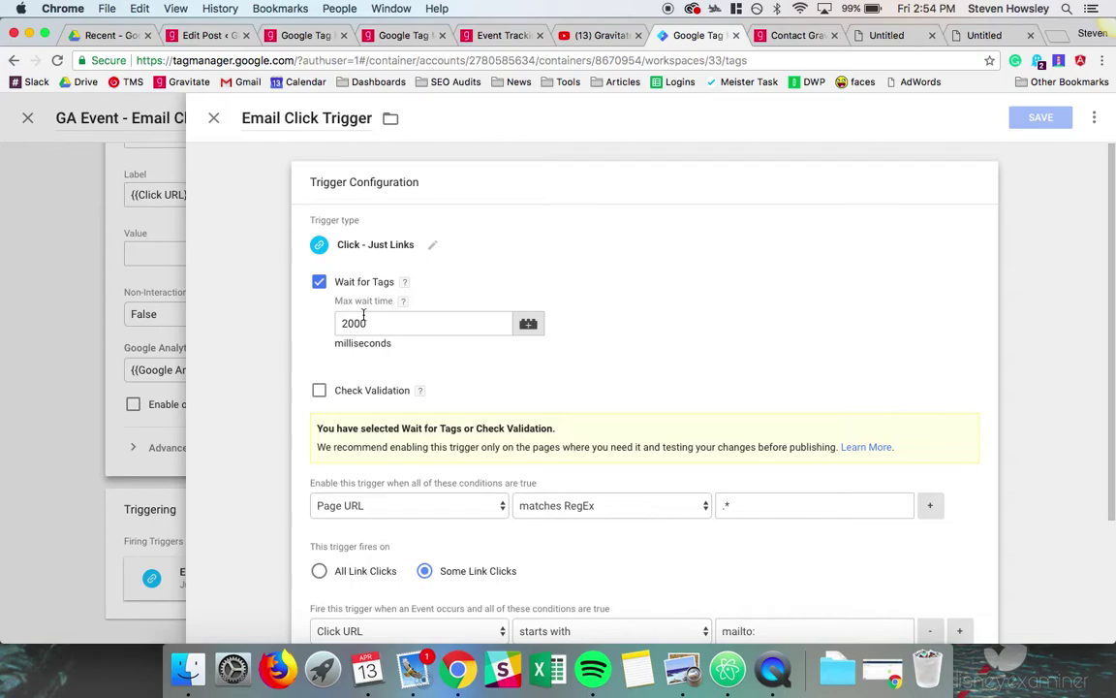
mouse_move(402, 284)
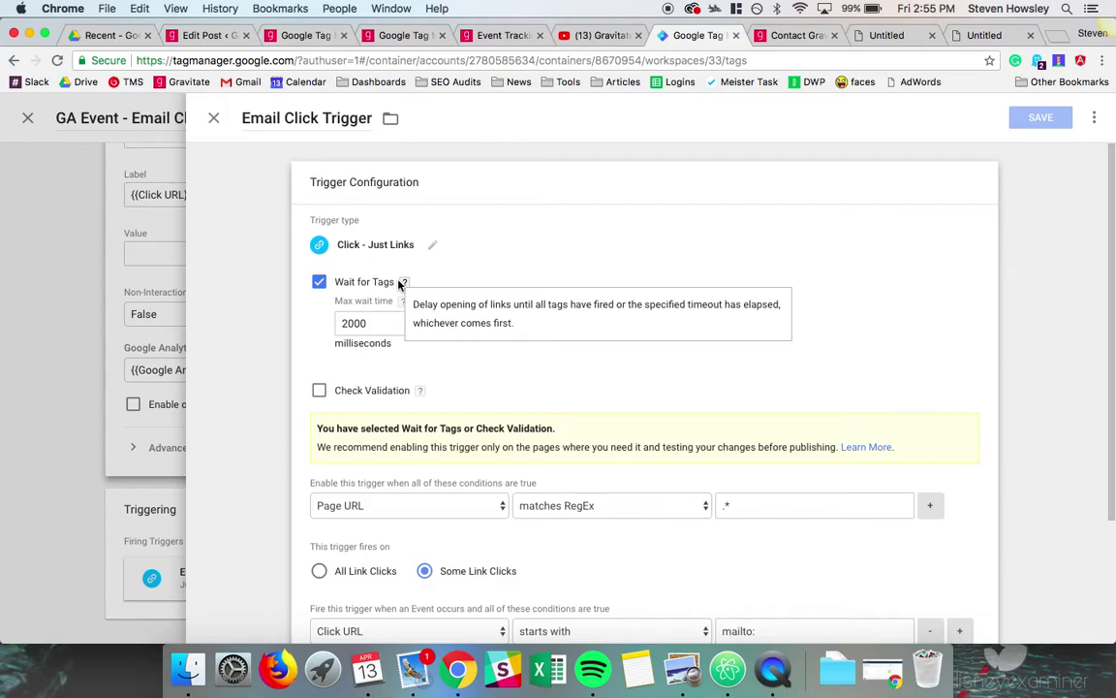
scroll(299, 350, down, 3)
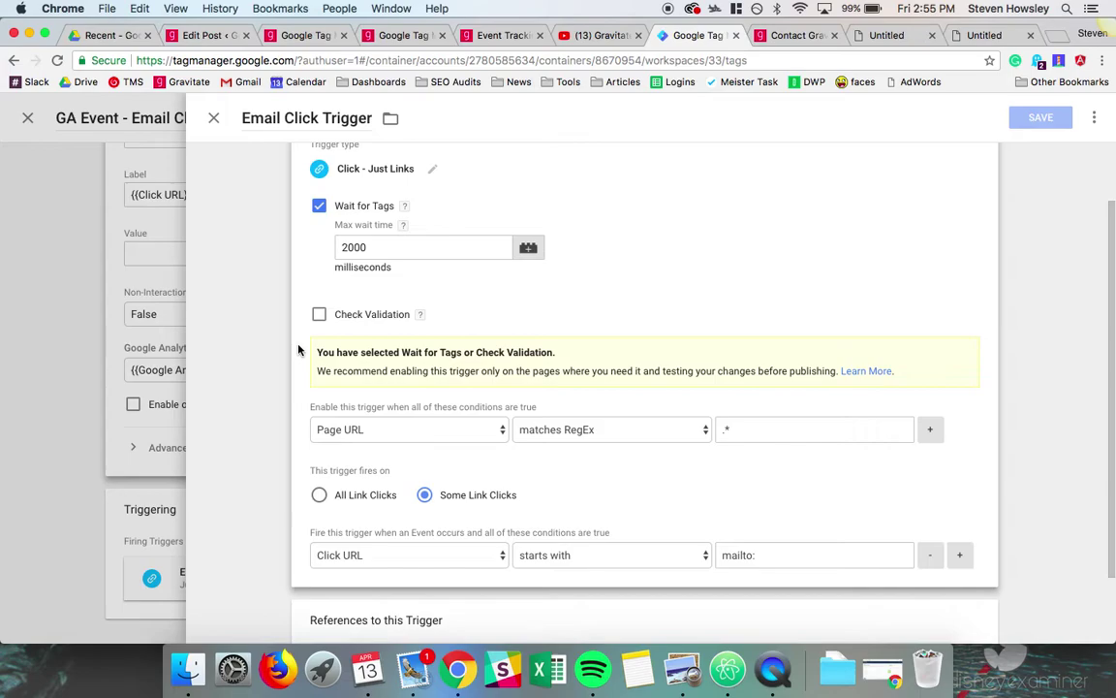
scroll(299, 350, up, 1)
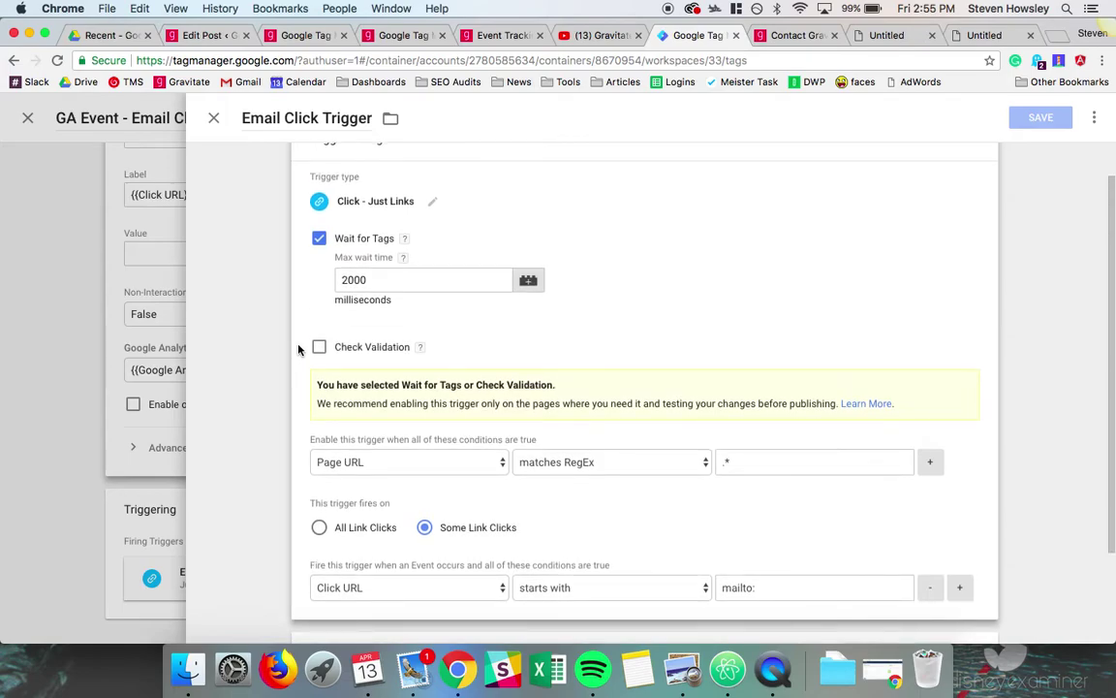
scroll(298, 350, up, 1)
scroll(299, 349, down, 1)
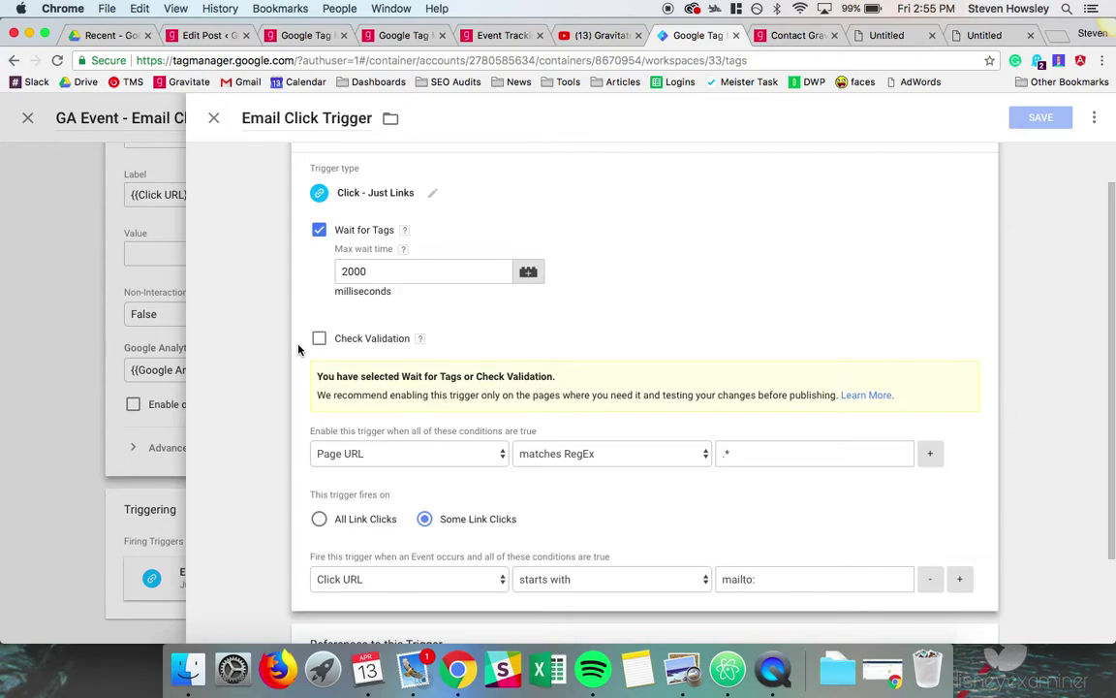
scroll(299, 350, down, 1)
Examine the trigger's enabling condition, checking its Page URL variable, matches RegEx operator and .* value
click(371, 408)
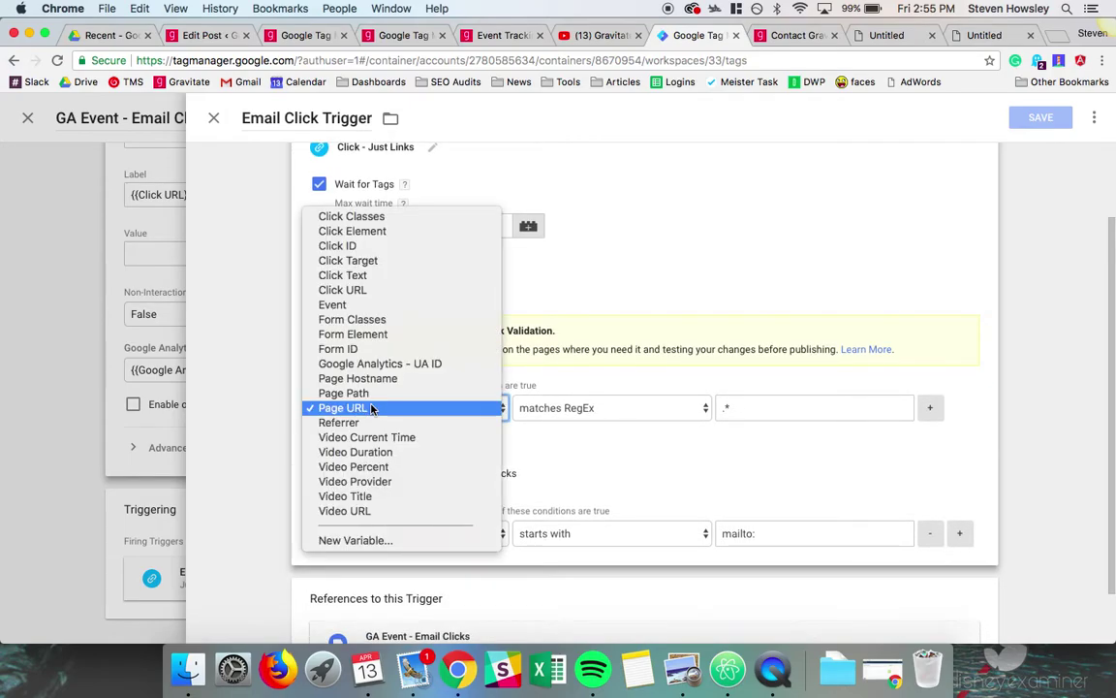
click(371, 408)
click(590, 408)
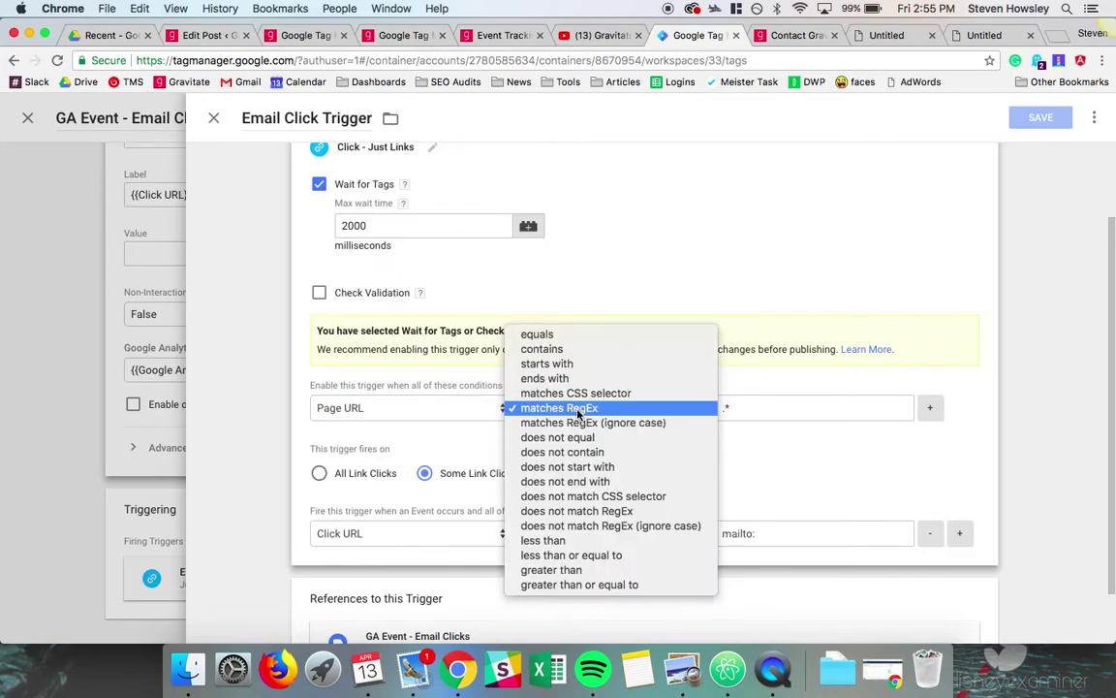
click(630, 408)
key(Tab)
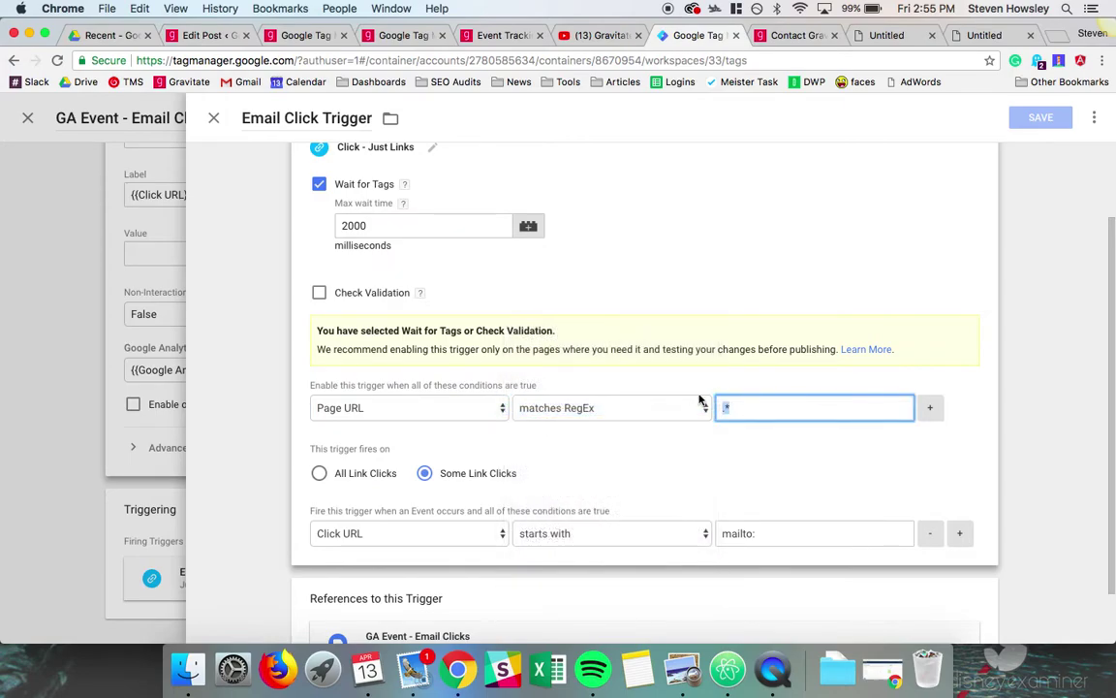
click(703, 394)
click(759, 405)
click(699, 381)
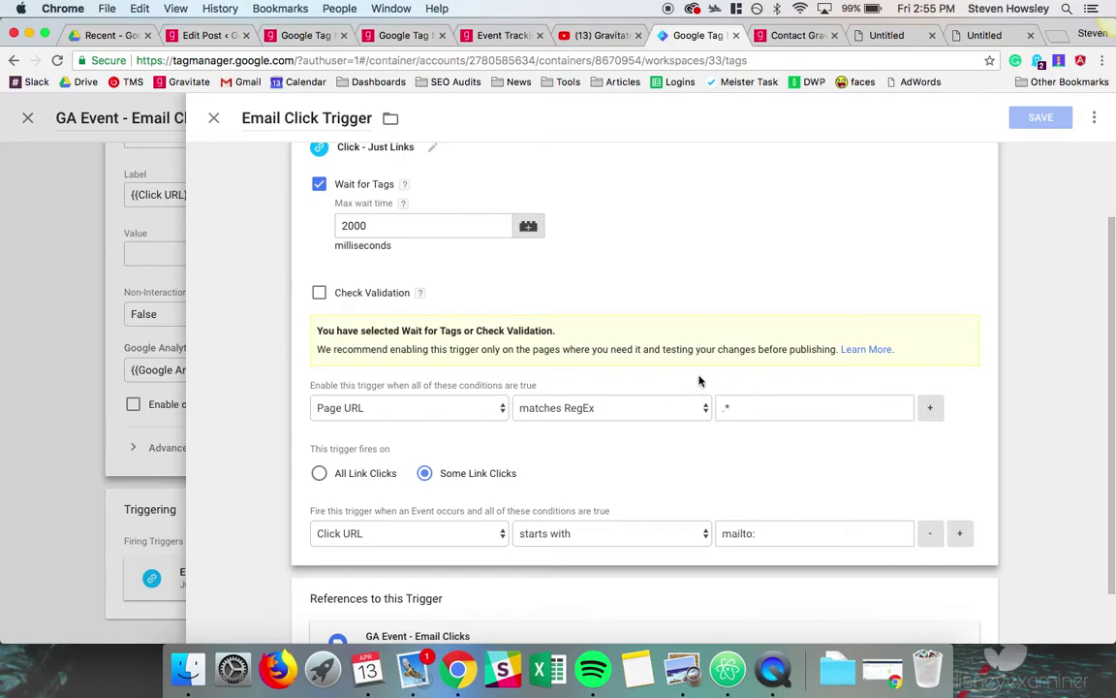
Examine the Some Link Clicks firing condition, checking its Click URL variable, starts with operator and mailto: value
scroll(700, 381, down, 1)
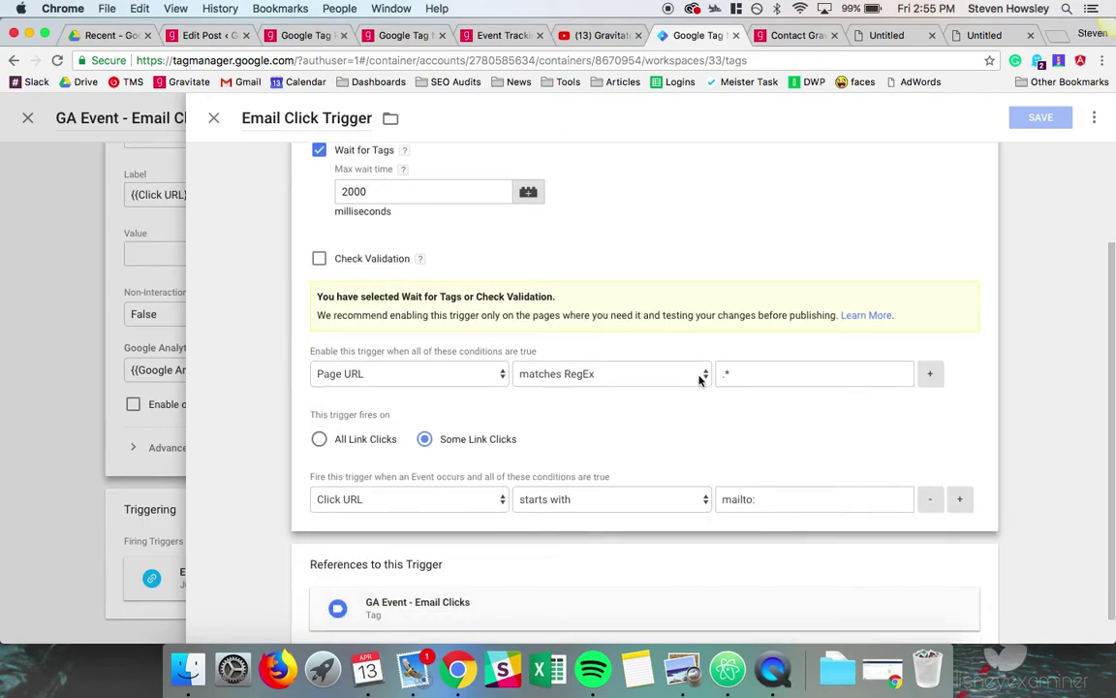
scroll(699, 380, down, 1)
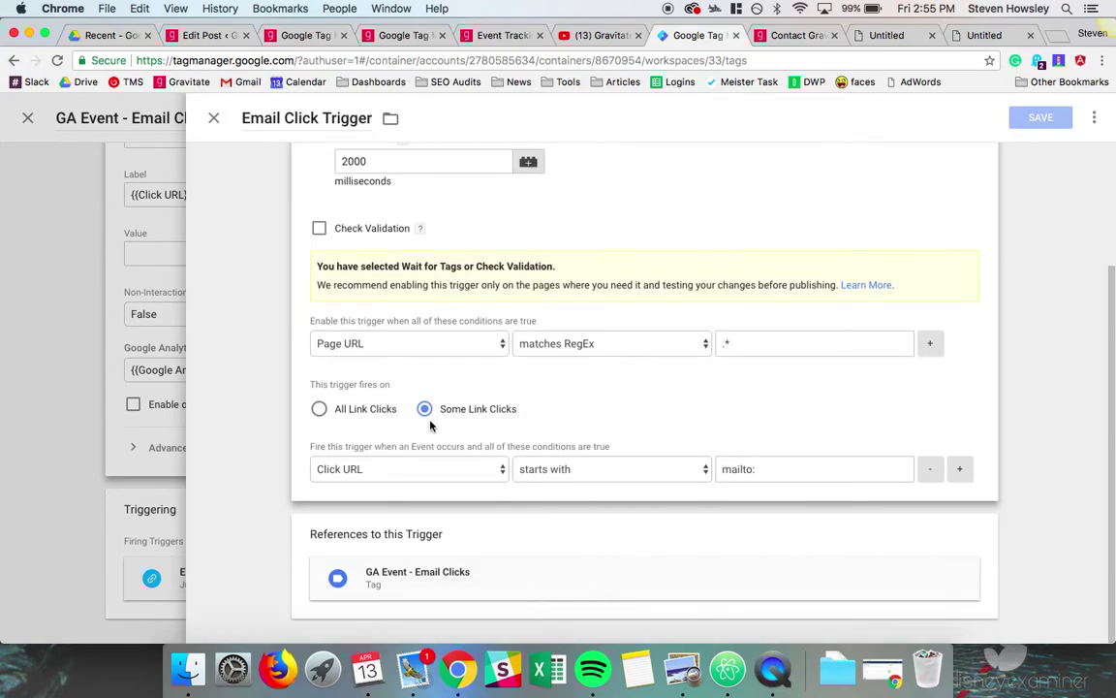
click(423, 472)
click(422, 477)
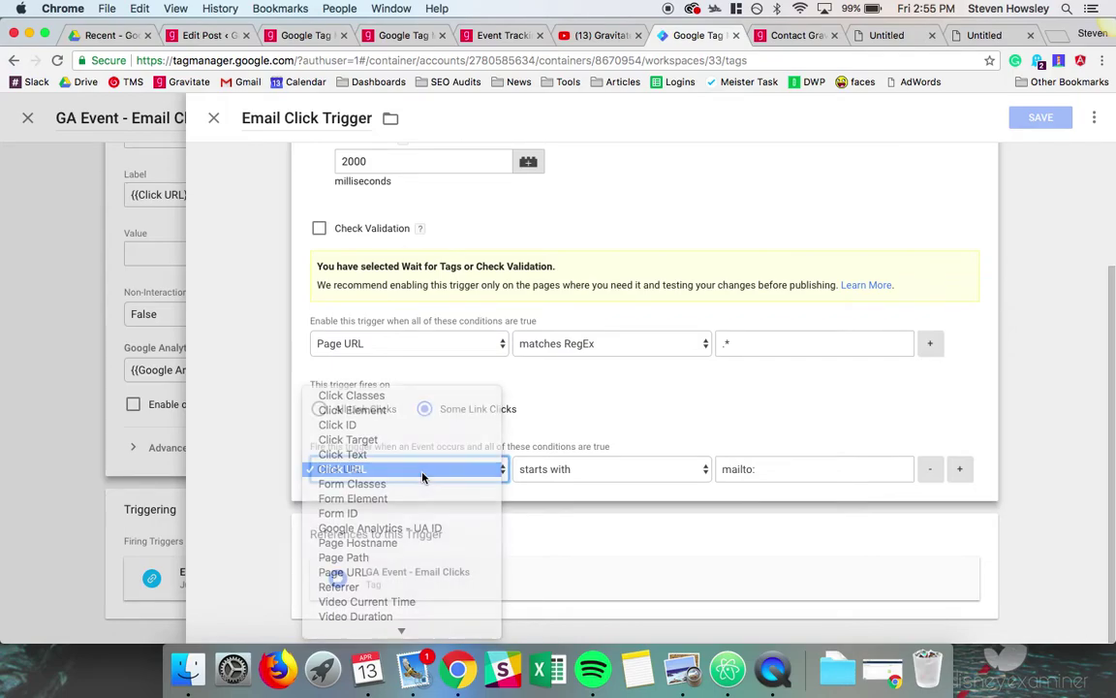
click(601, 469)
click(762, 471)
key(super+a)
click(822, 388)
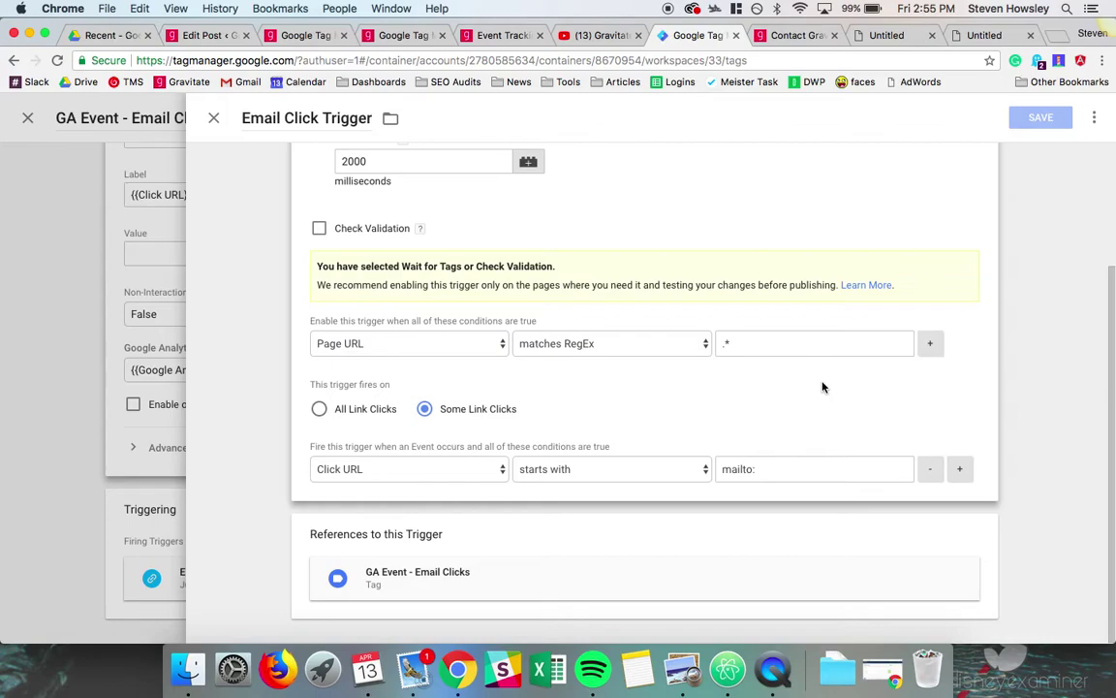
Close the Email Click Trigger and the GA Event - Email Clicks tag to return to the tag list
scroll(823, 387, up, 4)
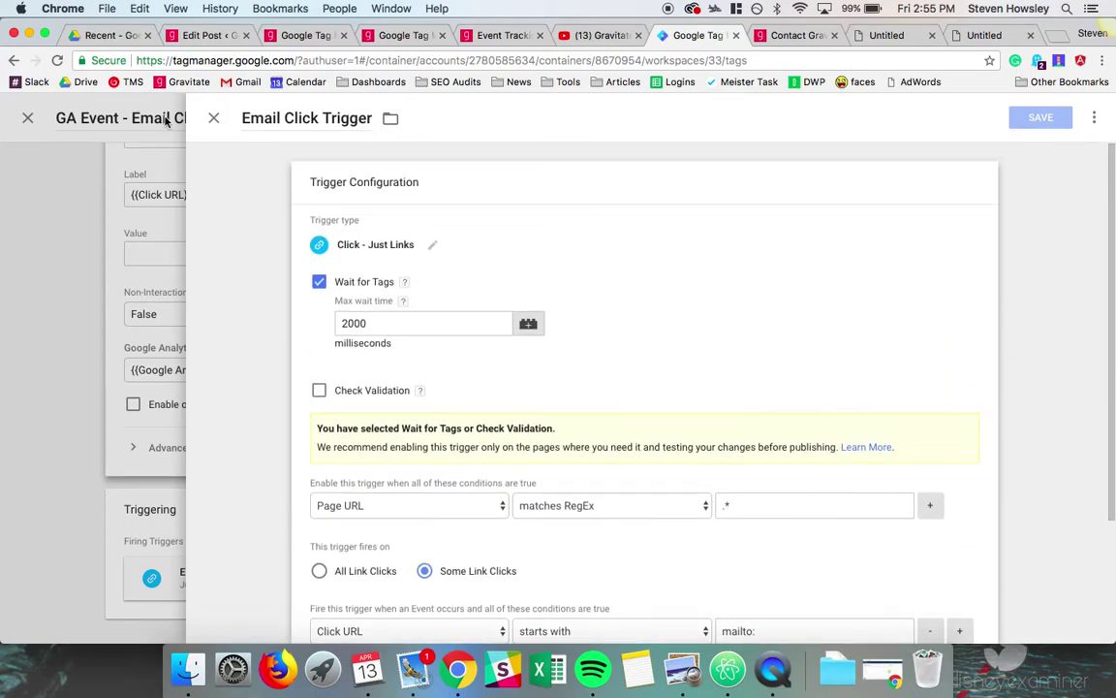
click(213, 117)
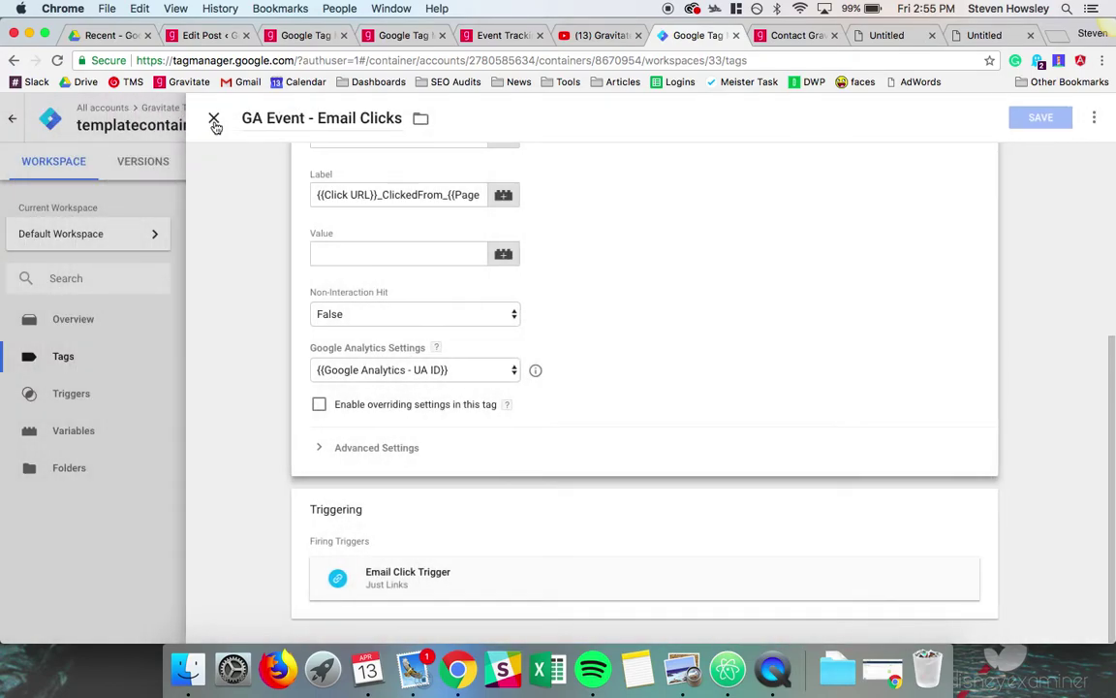
click(215, 120)
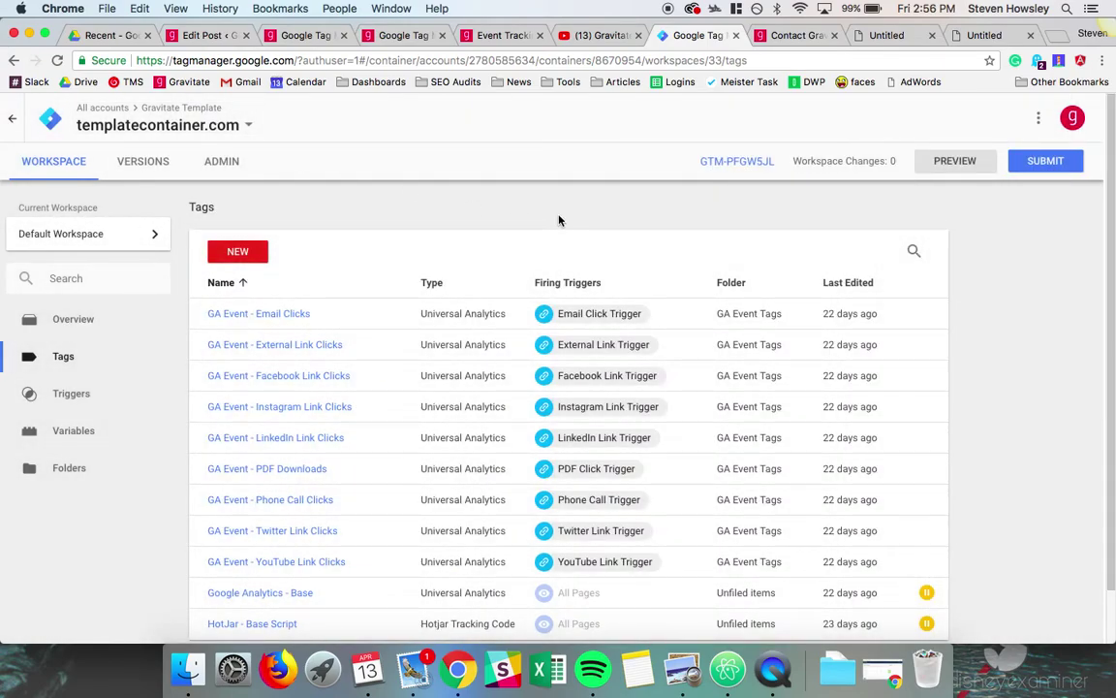
Start previewing the Default Workspace and reload the staging site's contact page with the debug pane, down to the Need Support section
click(947, 167)
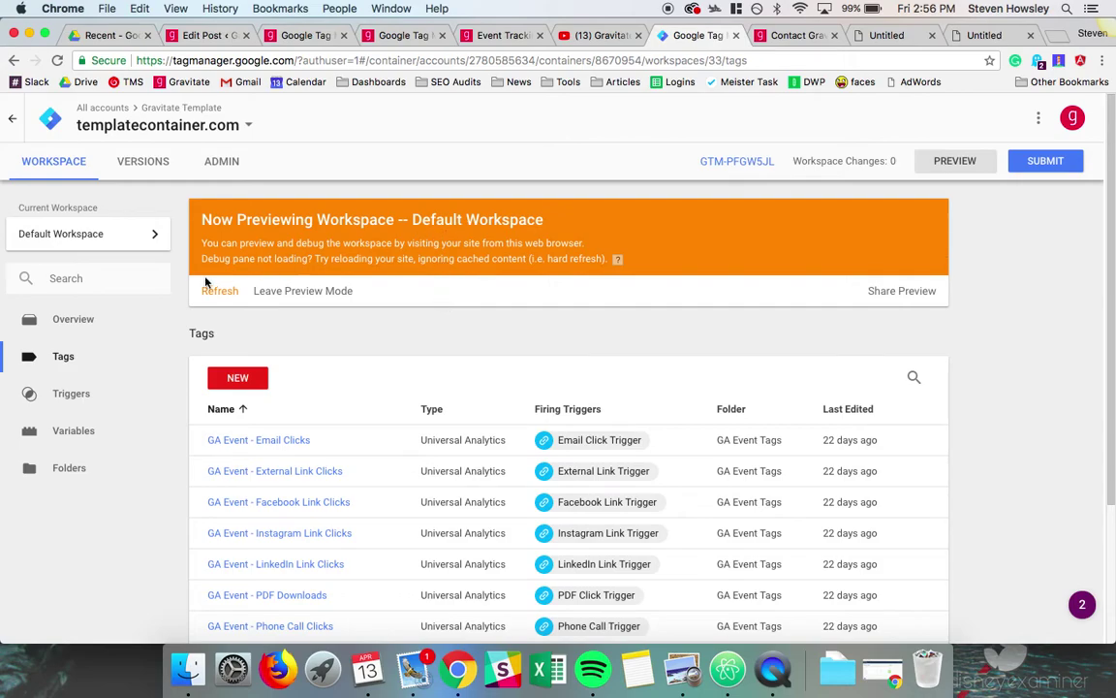
click(800, 37)
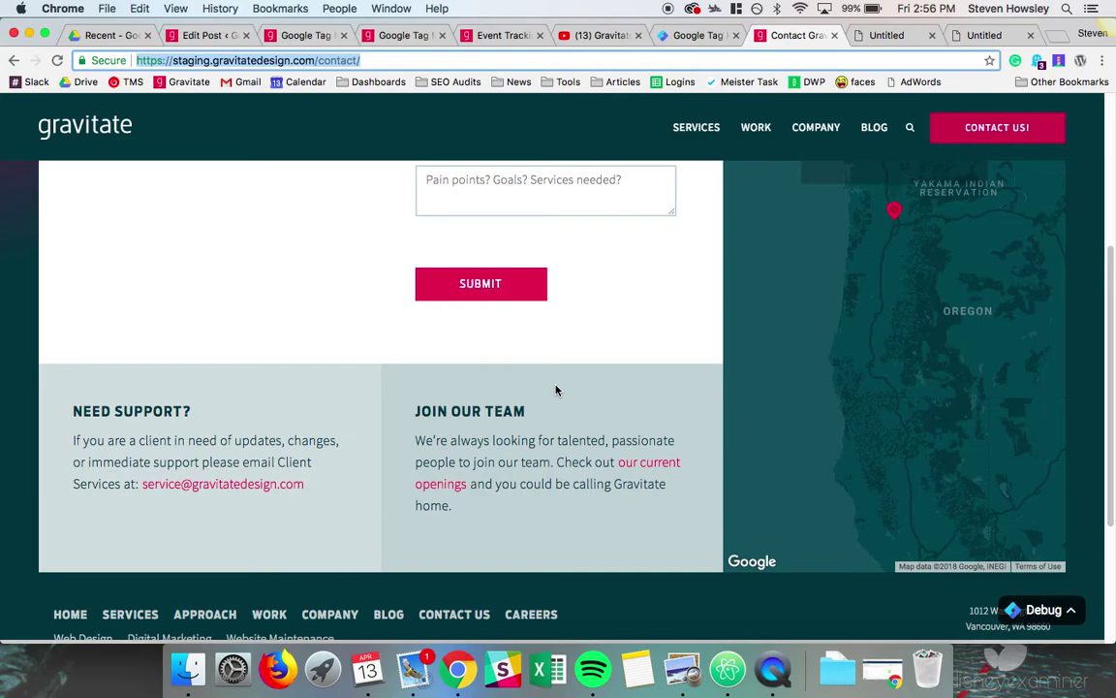
key(super+r)
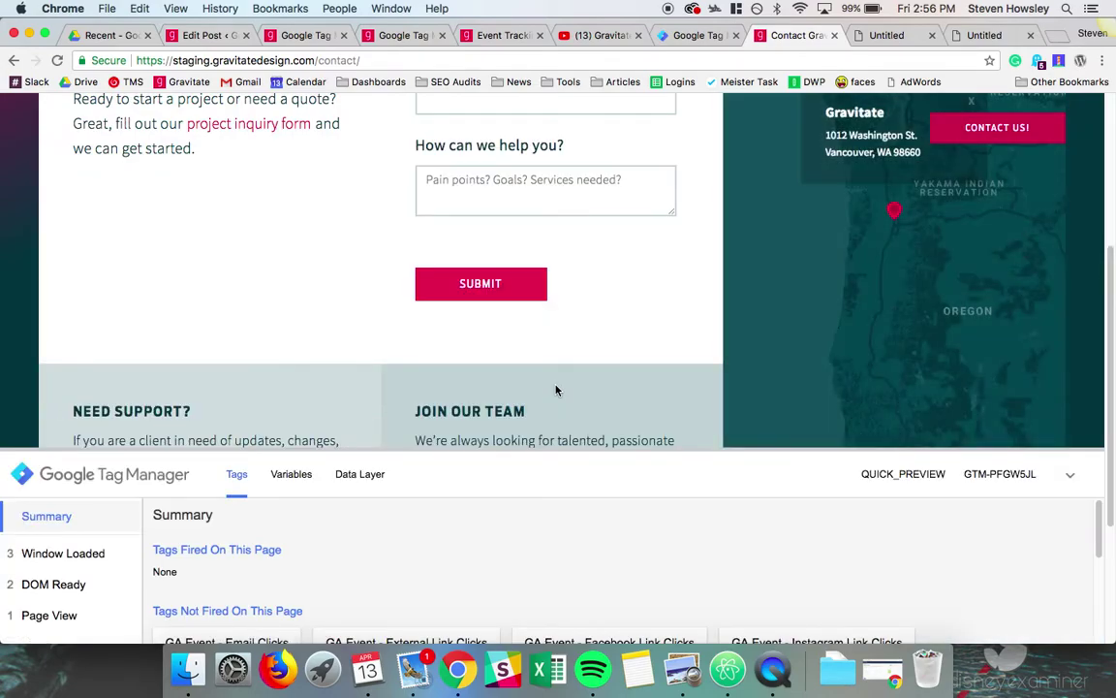
scroll(380, 325, down, 3)
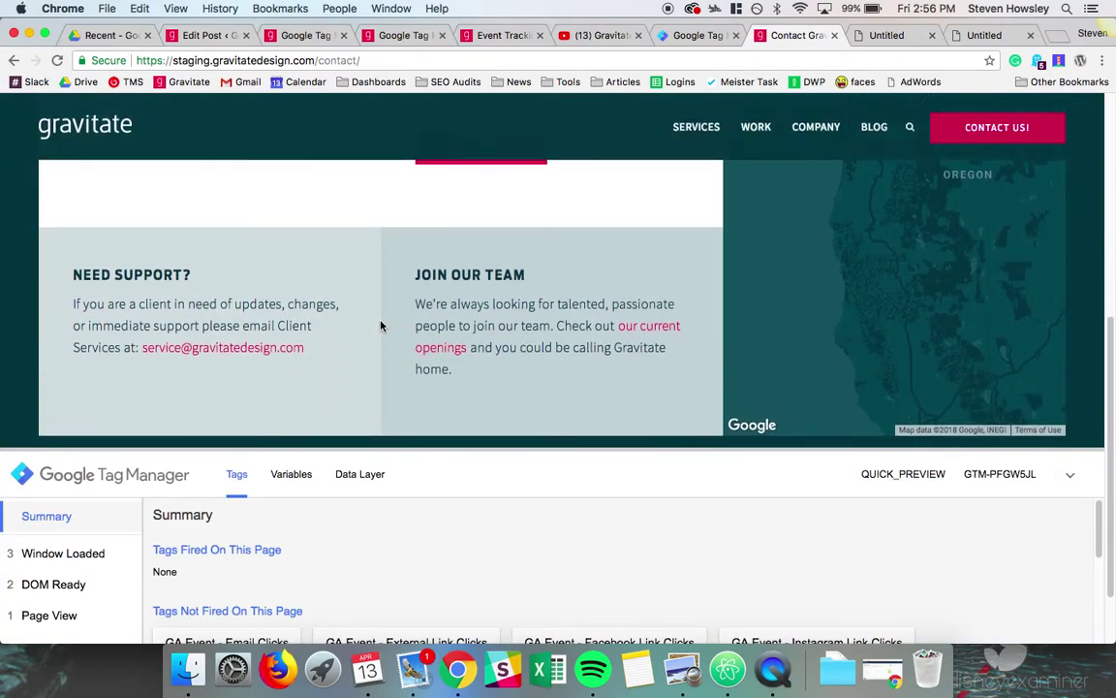
Enlarge the debug pane to review the tag summary, shrink it again and follow the support email link
drag(311, 448, 336, 241)
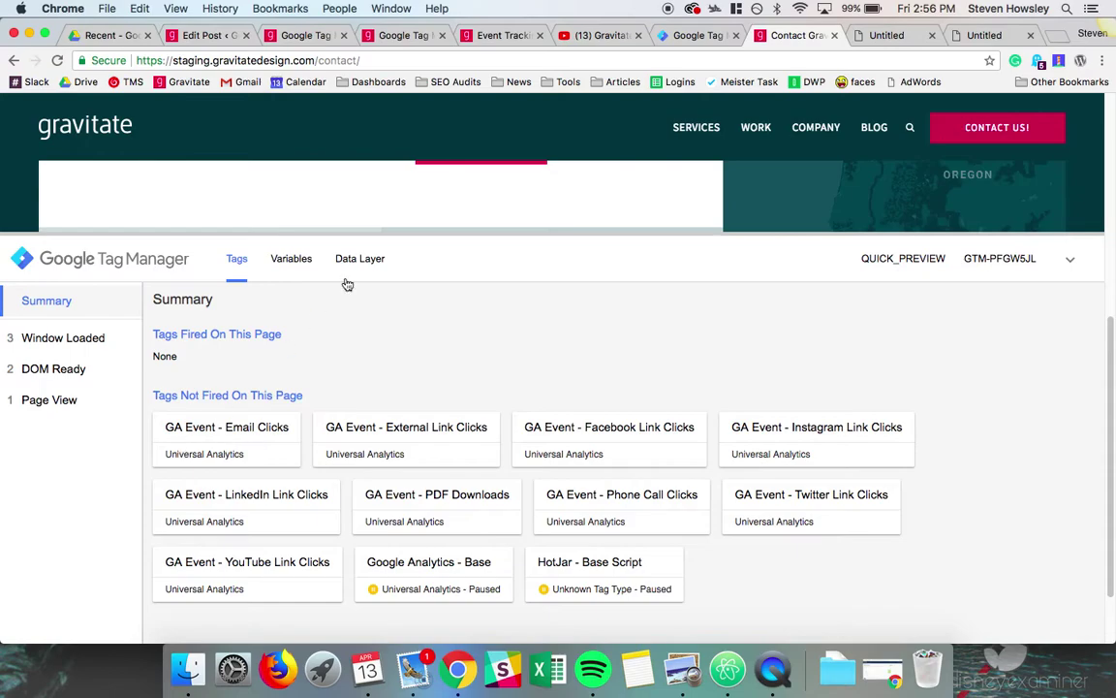
drag(399, 233, 392, 398)
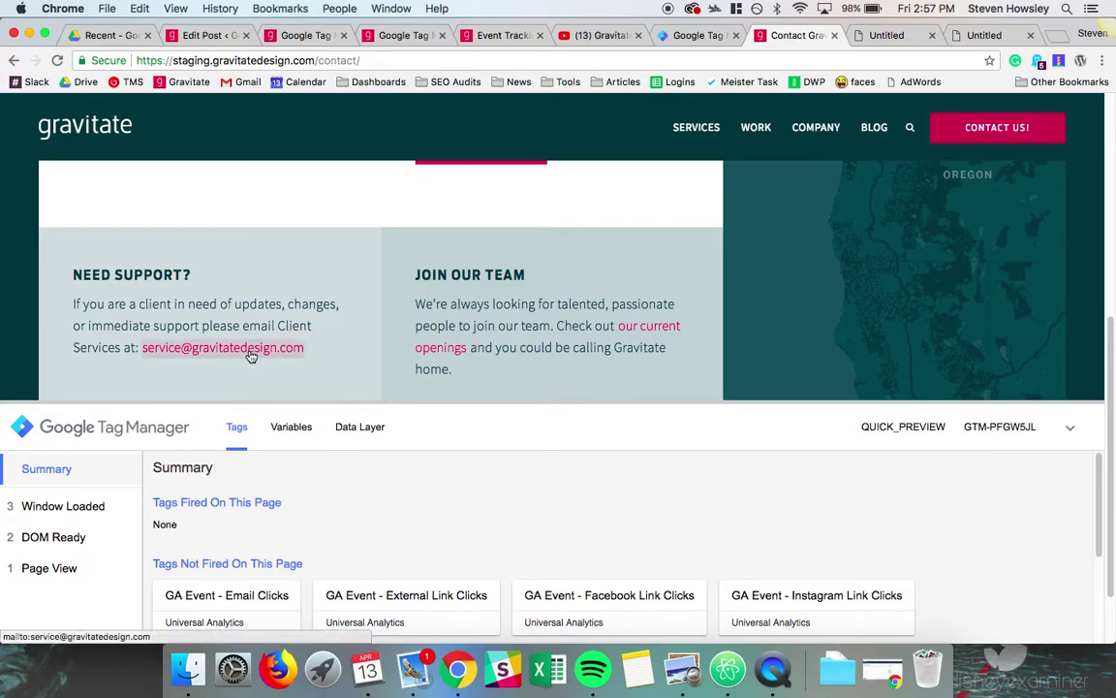
click(250, 354)
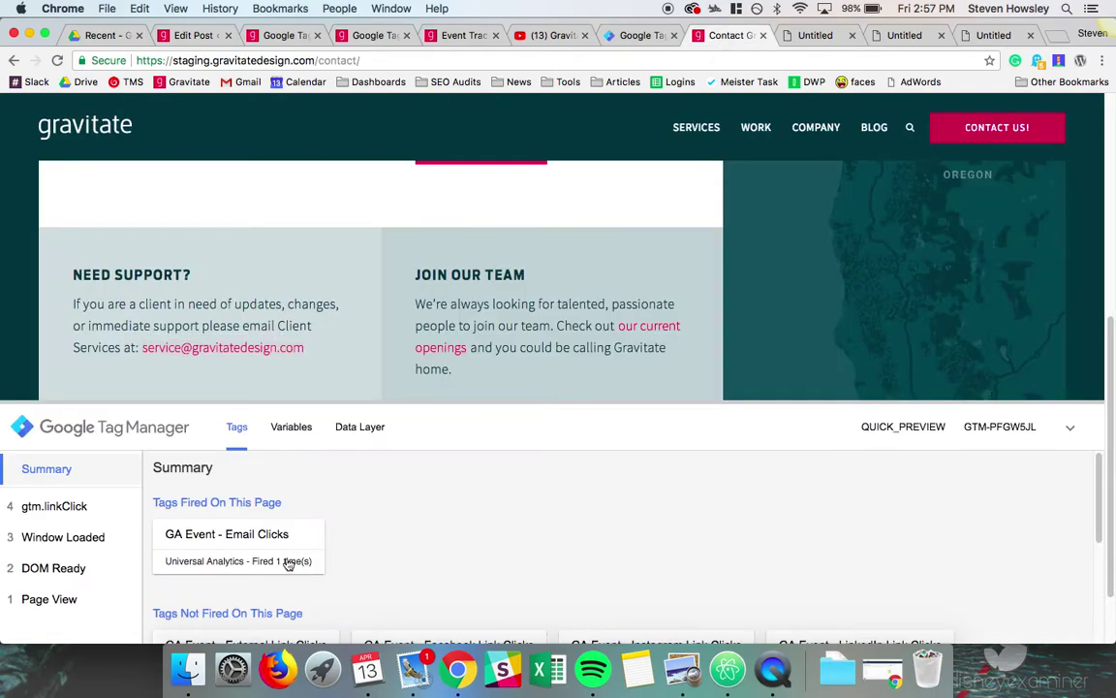
Inspect the GA Event - Email Clicks tag's action, category, label and firing trigger filters in the debug pane, and collapse the pane
click(257, 538)
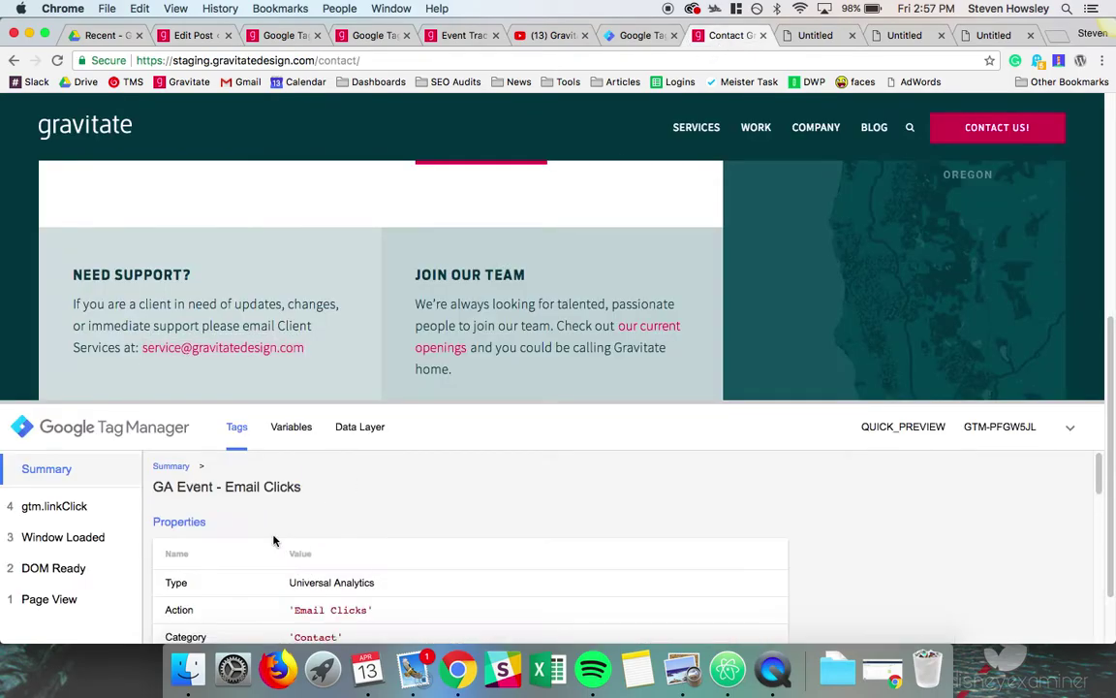
scroll(345, 531, down, 3)
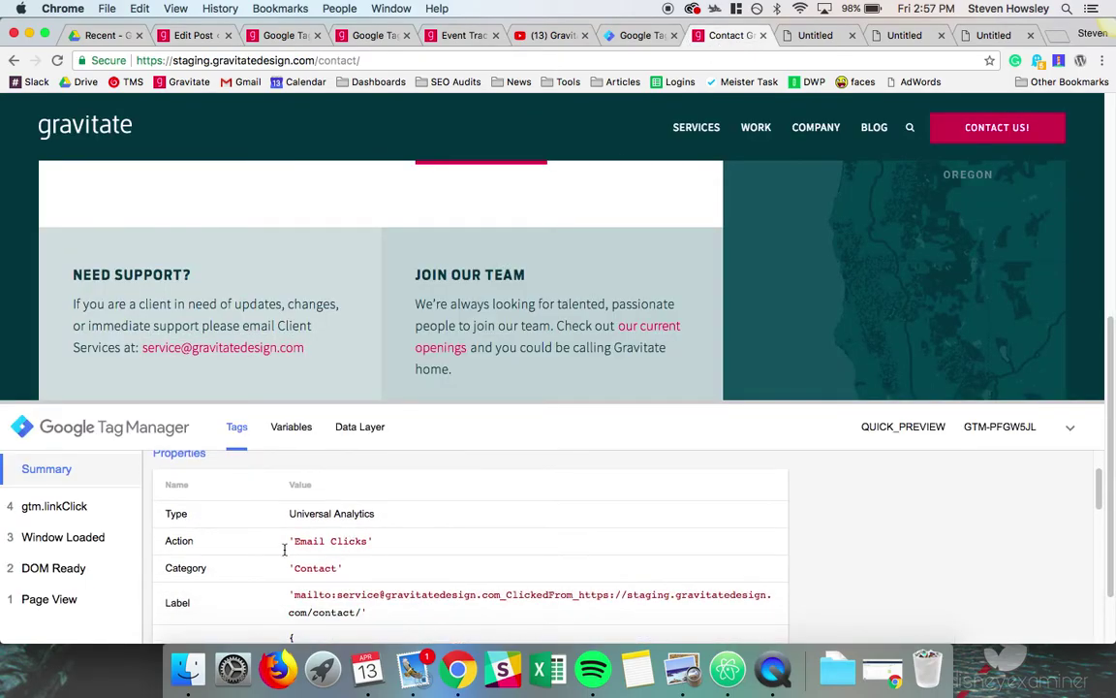
drag(290, 540, 276, 577)
scroll(272, 577, down, 10)
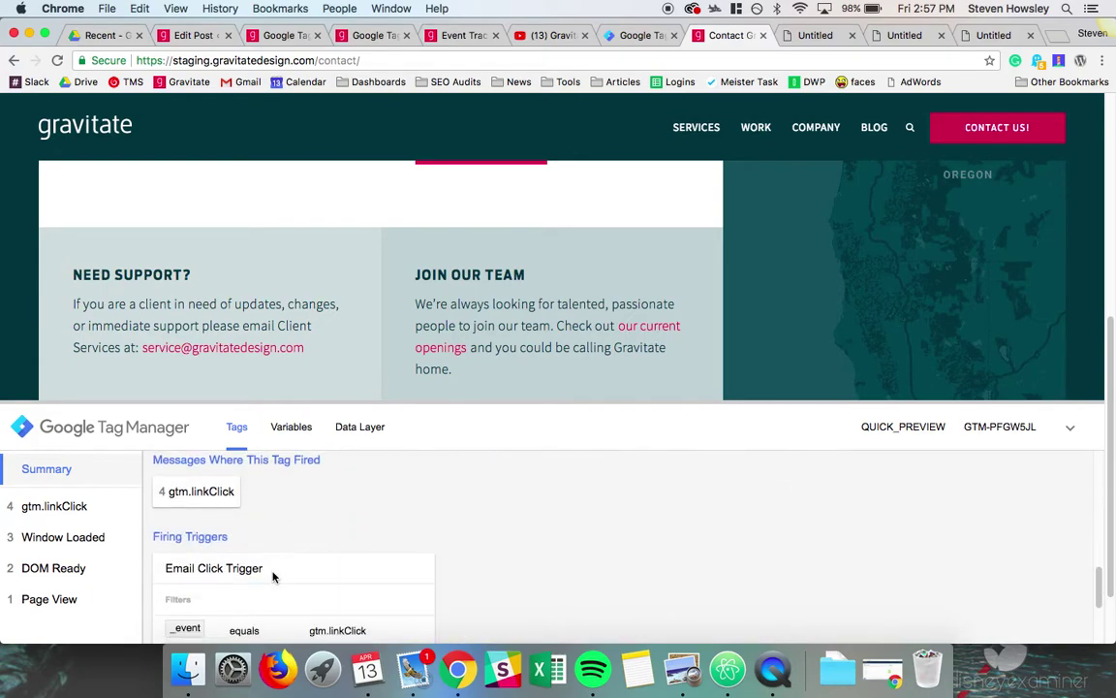
scroll(272, 576, down, 3)
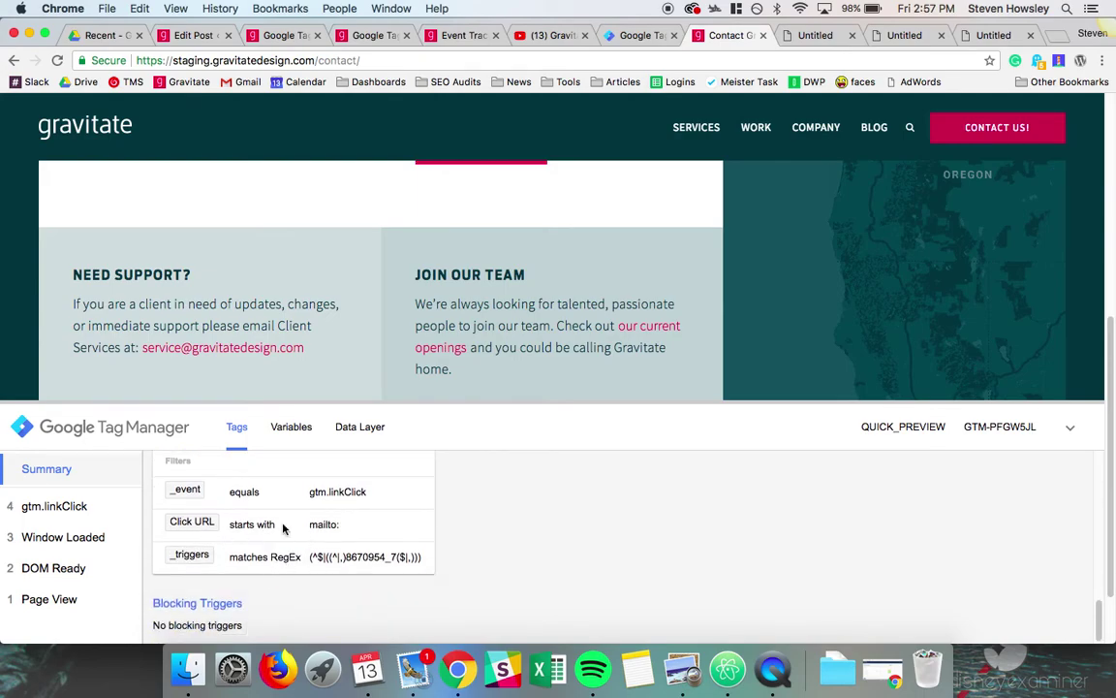
drag(309, 528, 345, 529)
scroll(314, 543, up, 3)
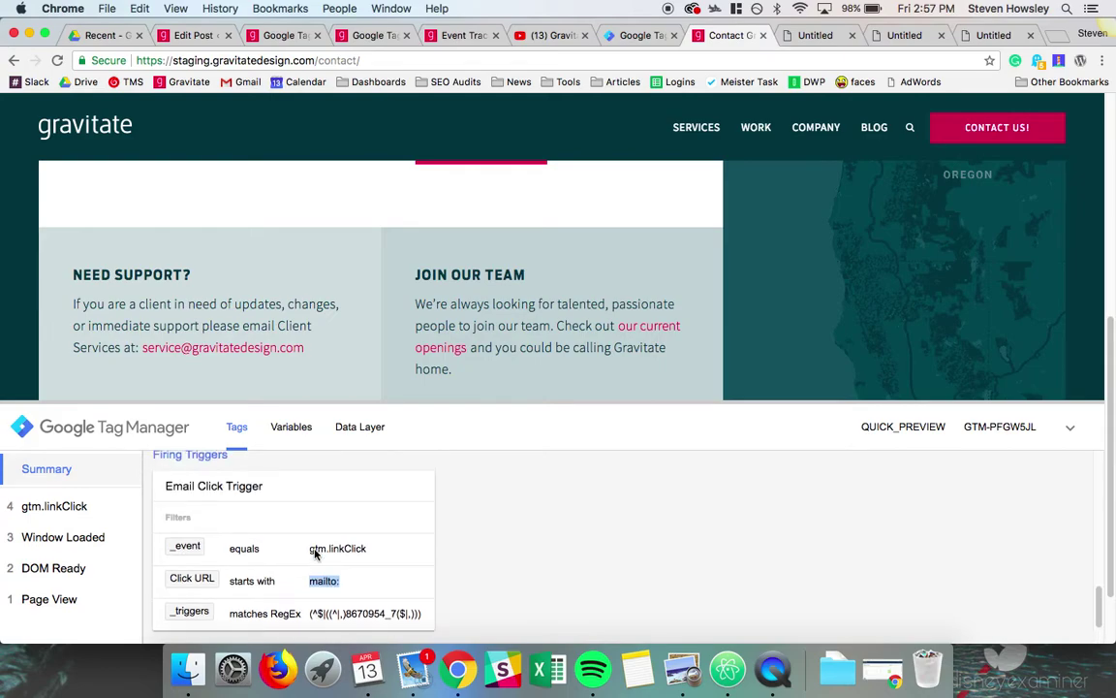
scroll(314, 554, up, 10)
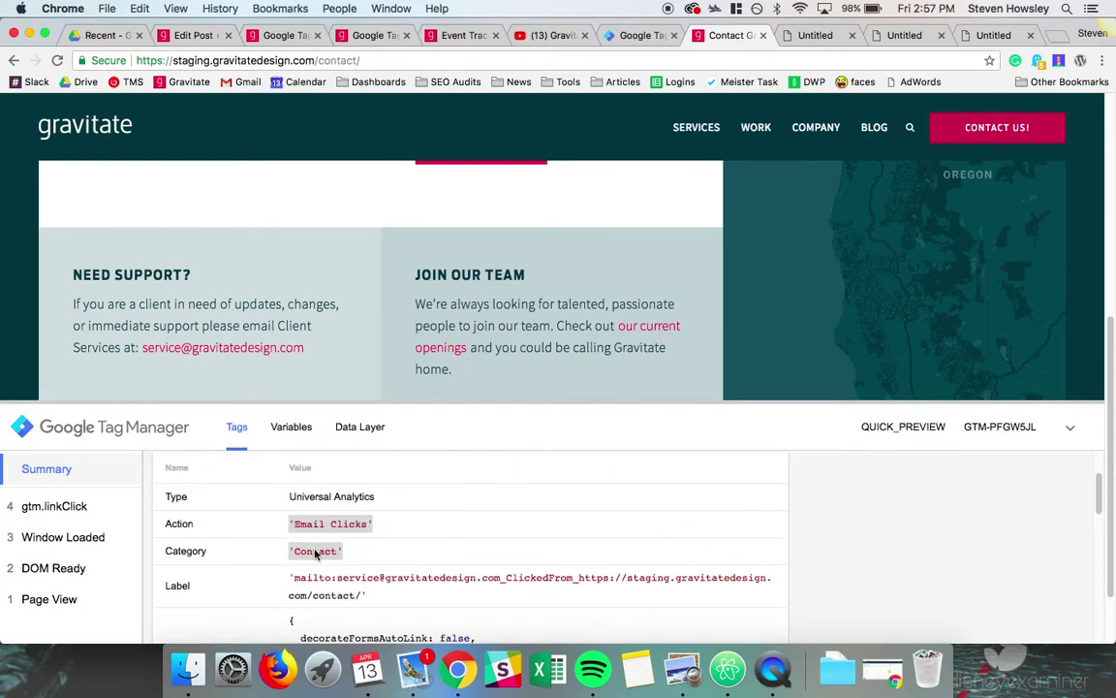
click(1071, 427)
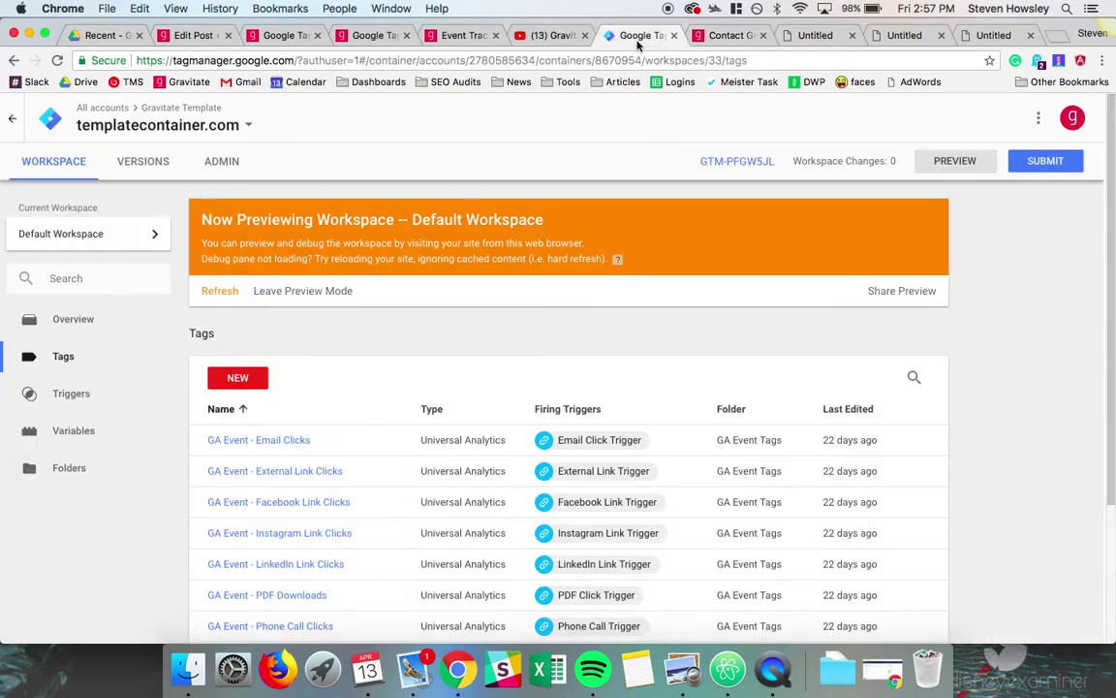
click(615, 36)
click(237, 377)
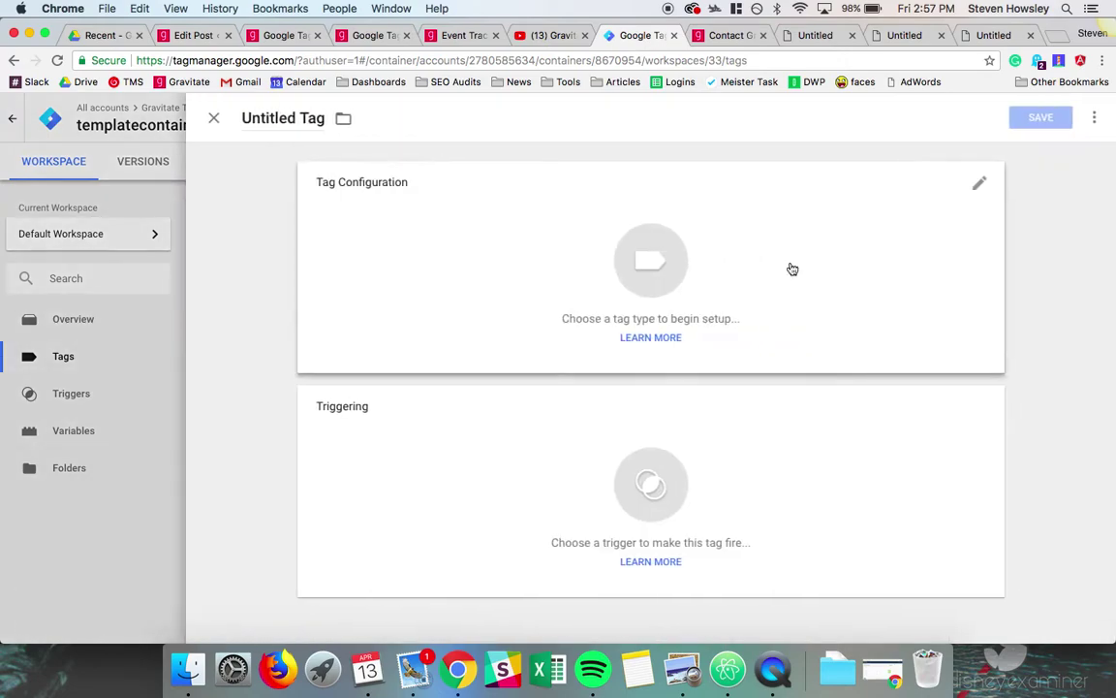
click(697, 270)
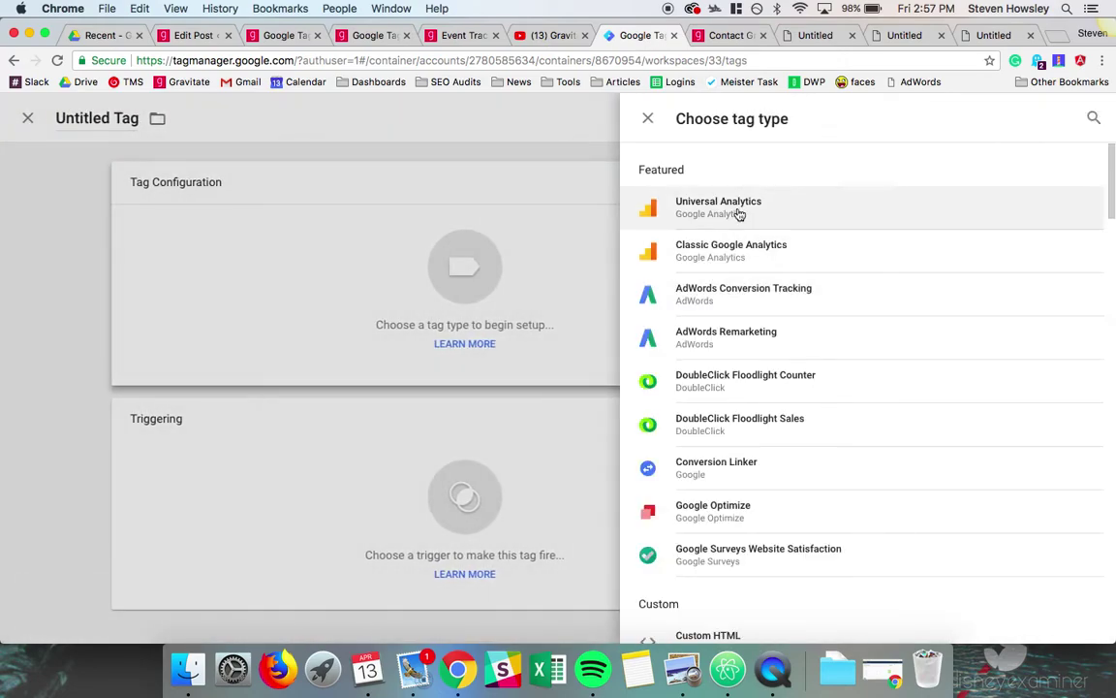
click(362, 446)
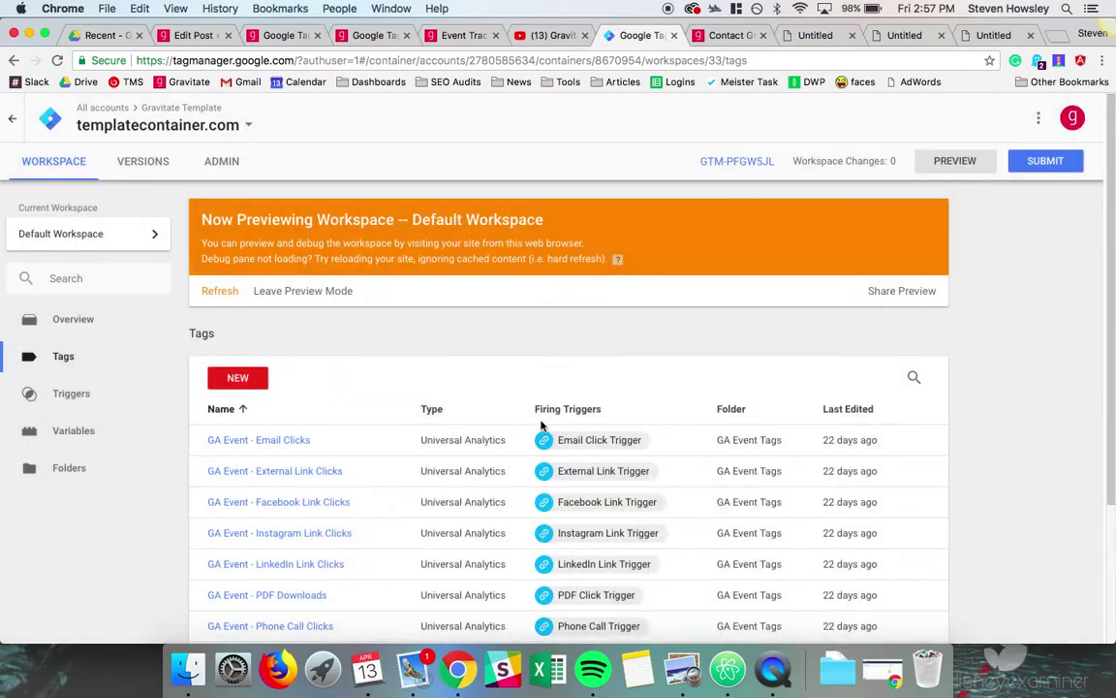
Start a new trigger of type Click - All Elements that fires on Some Clicks
click(92, 395)
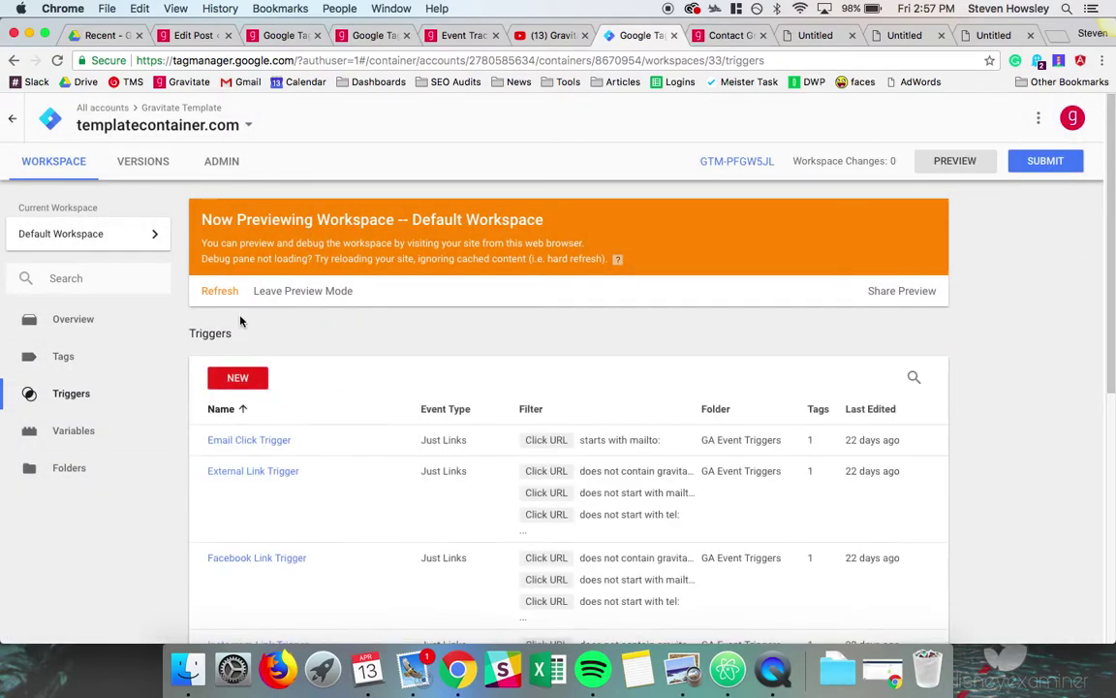
click(242, 380)
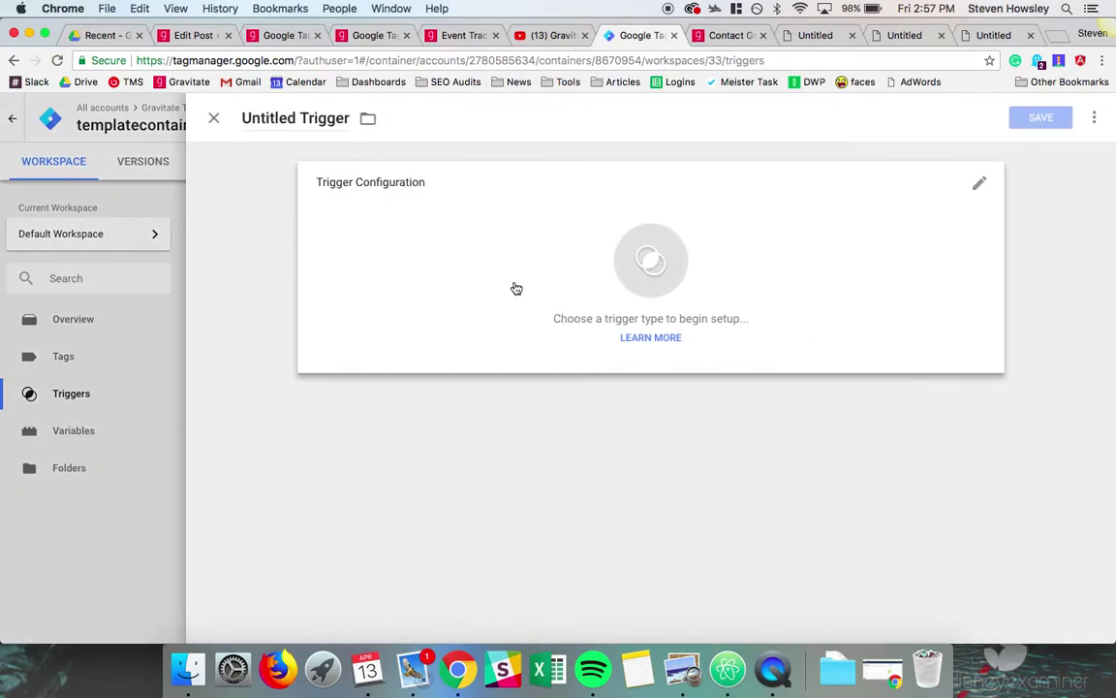
click(521, 288)
click(684, 397)
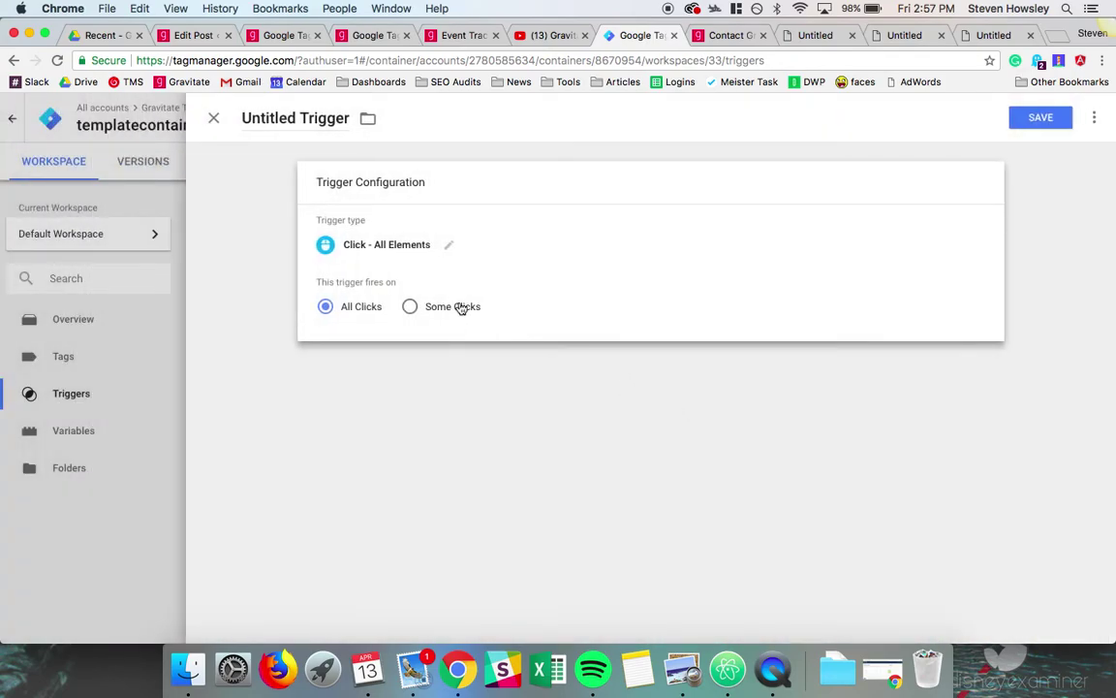
click(461, 309)
Set the trigger condition to Click Element matches CSS selector ".test", and discard the unsaved trigger
click(448, 376)
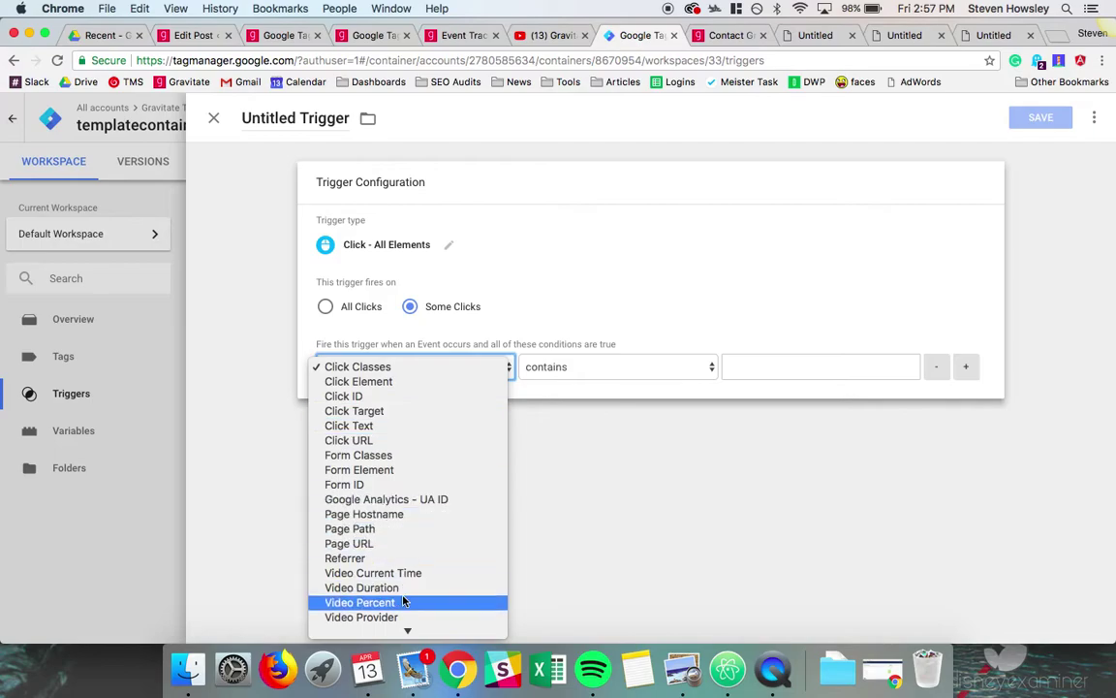
mouse_move(407, 630)
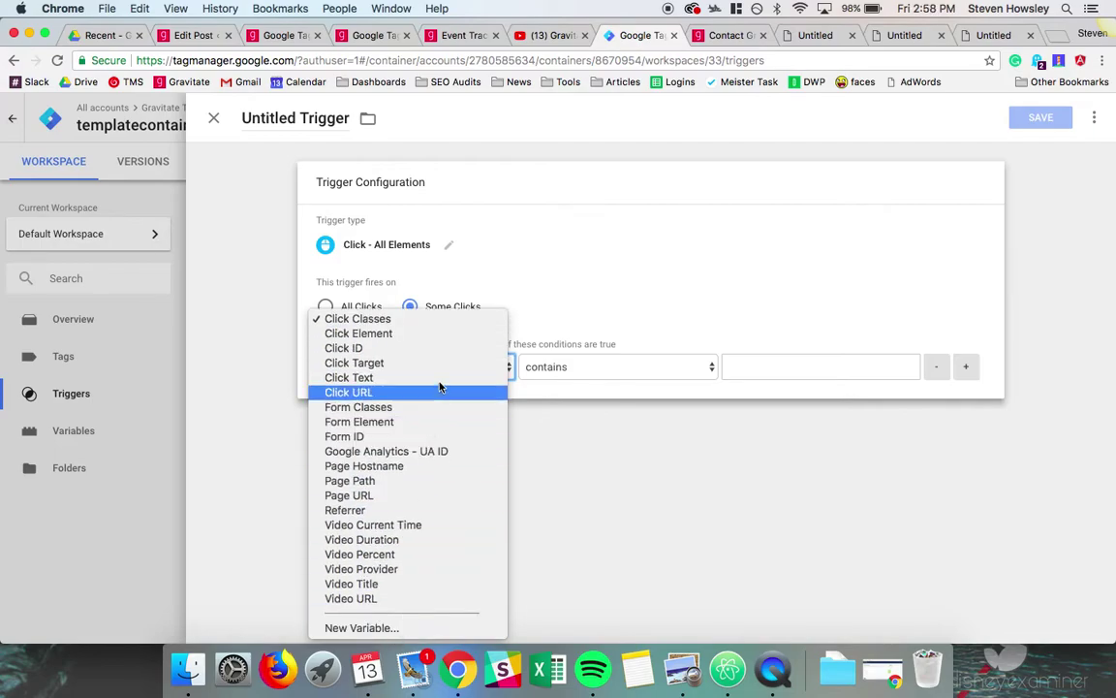
click(447, 335)
click(576, 366)
click(586, 415)
click(760, 369)
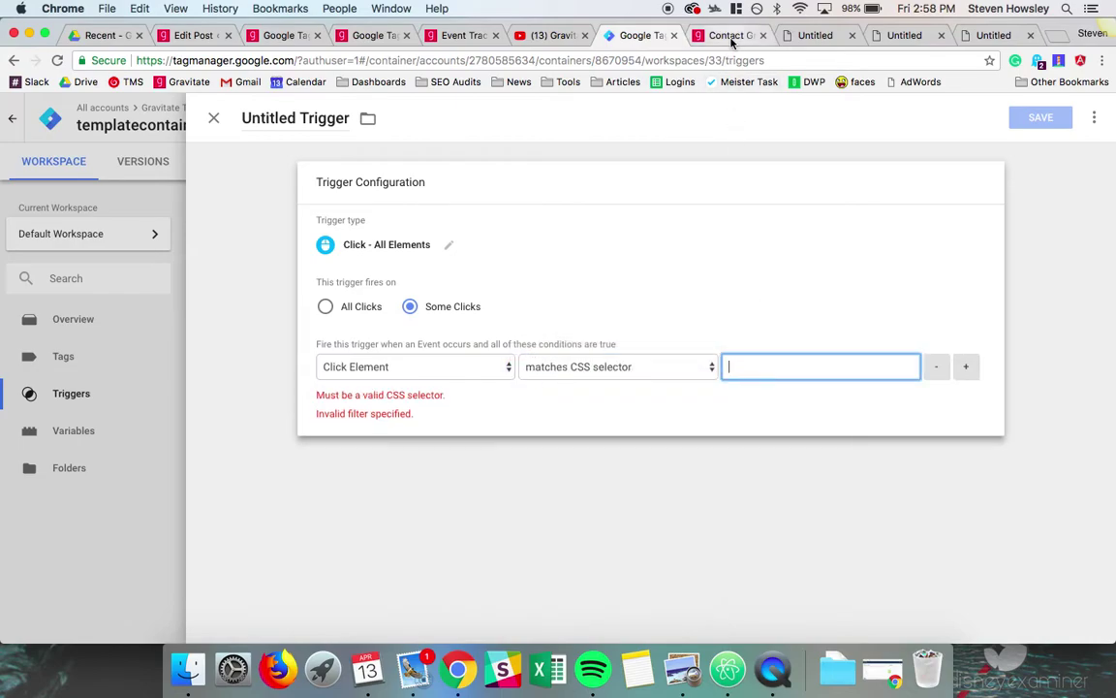
text(.)
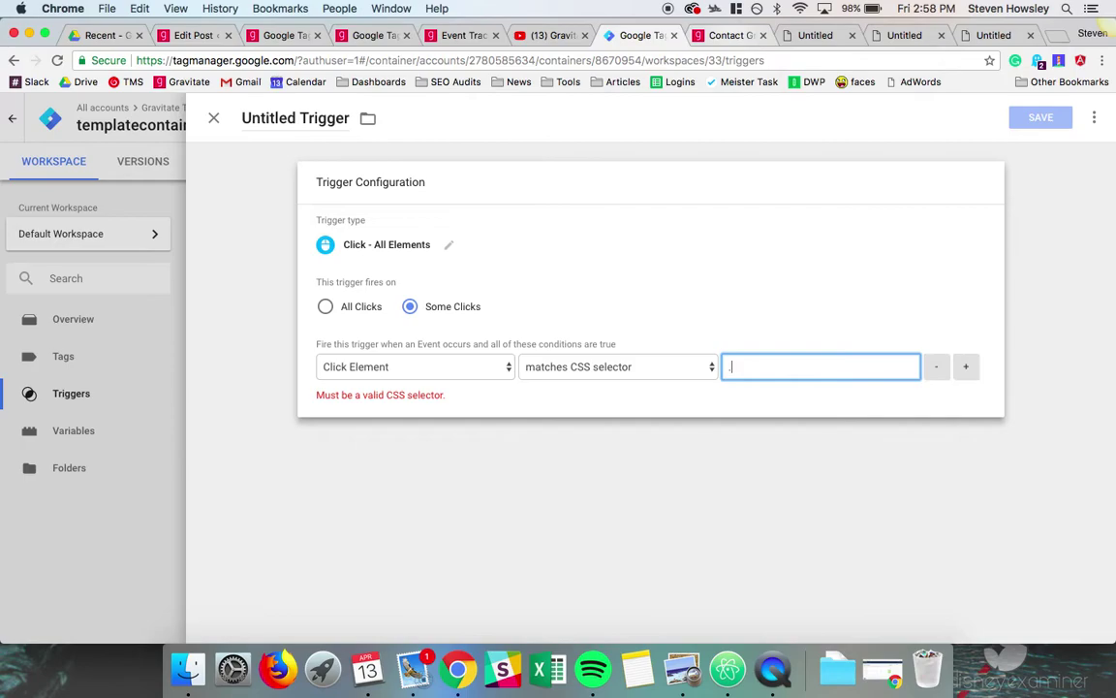
text(test)
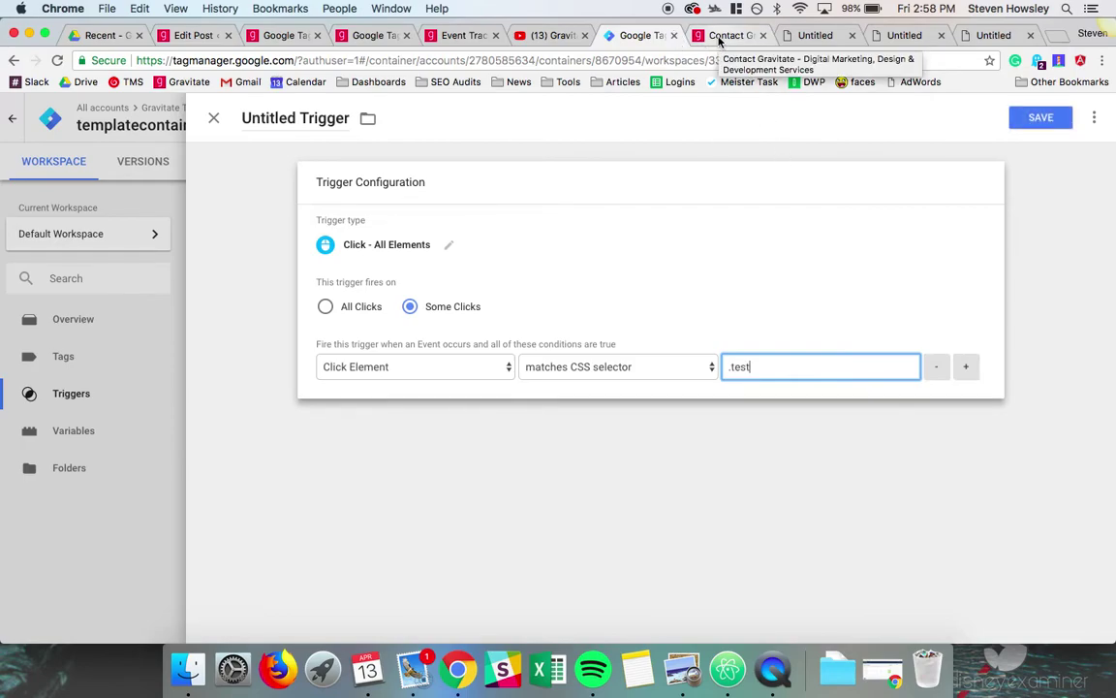
click(214, 118)
click(450, 254)
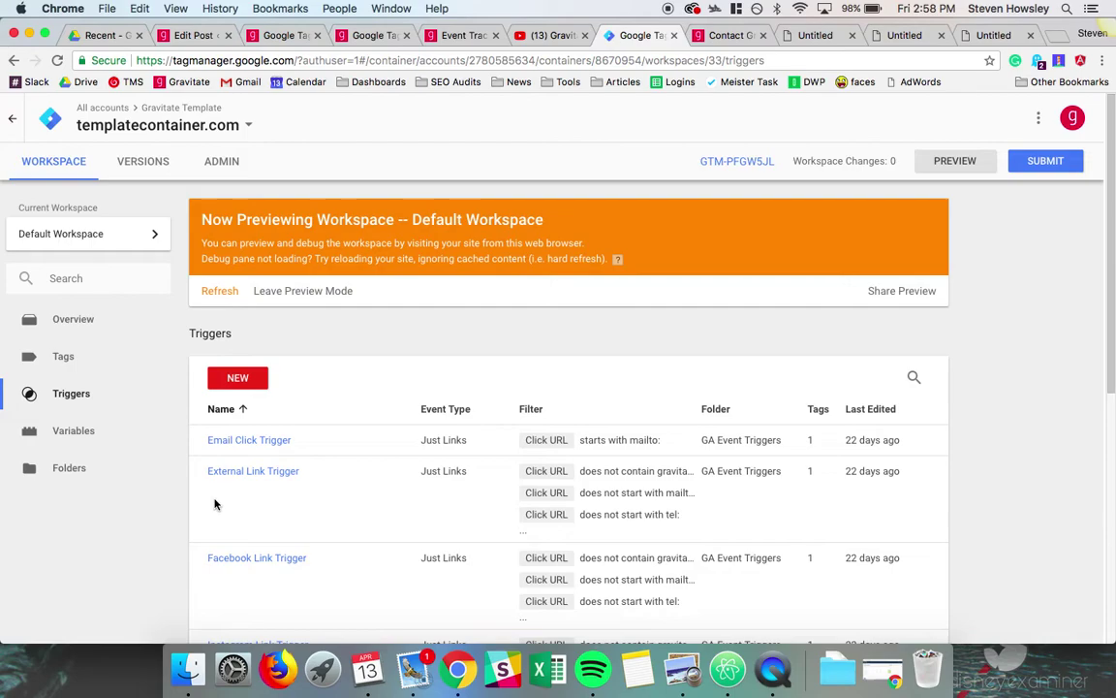
Look over the list of existing triggers and return to the full tag list
scroll(215, 502, down, 2)
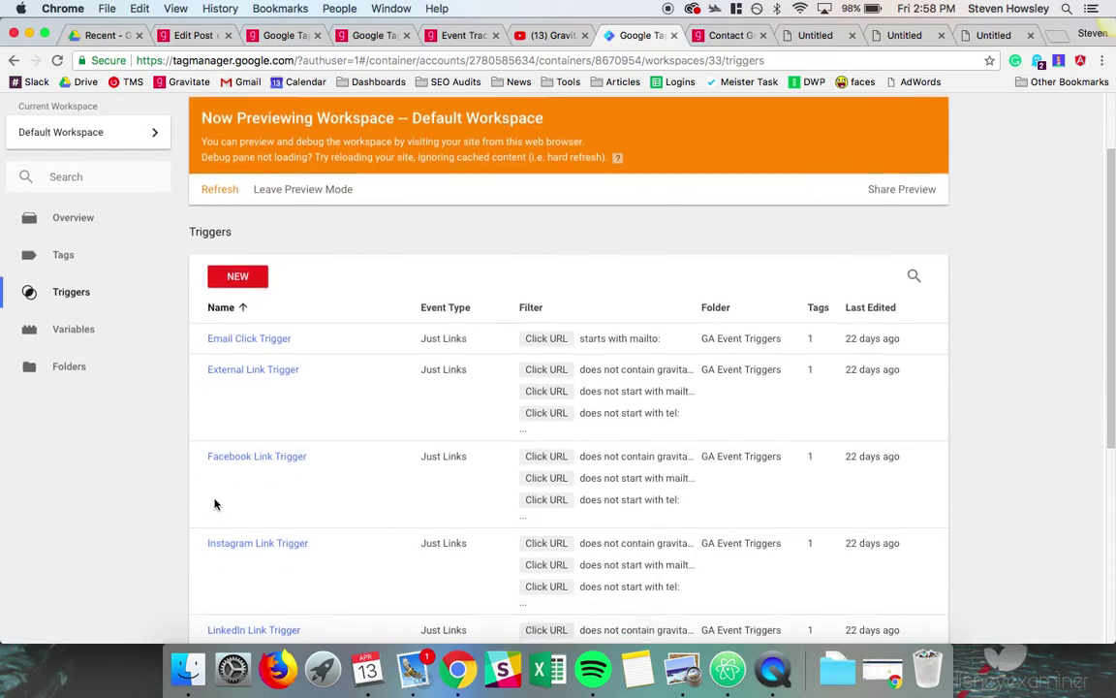
click(104, 268)
scroll(336, 361, down, 1)
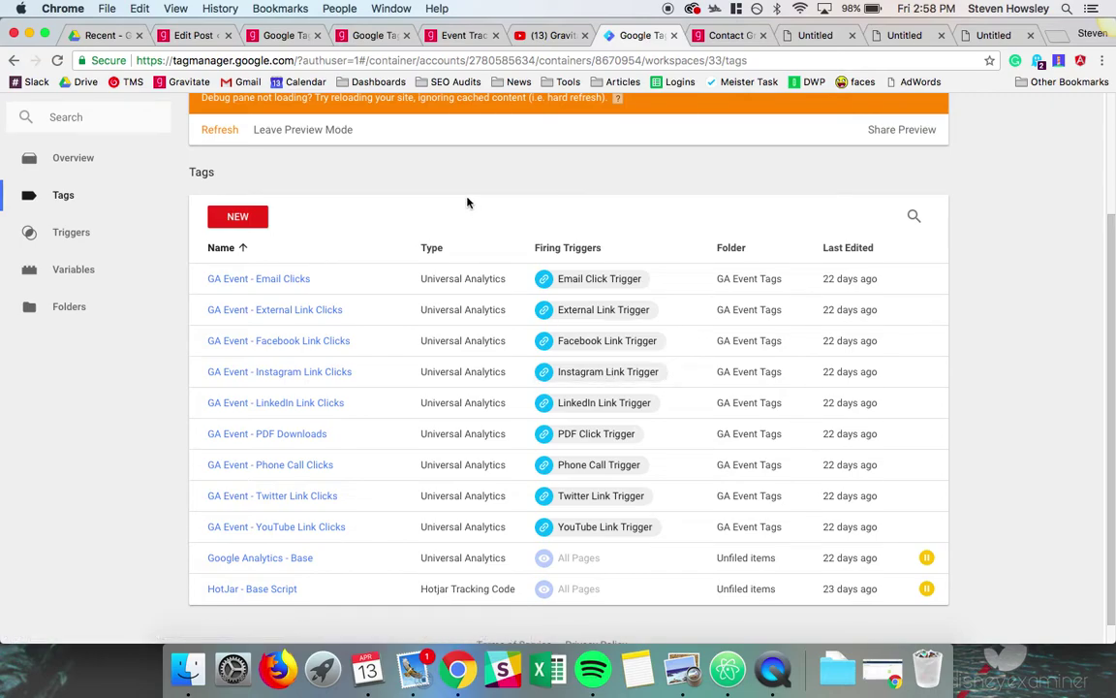
Switch to the event tracking blog article and review its preview, debug and publish section and the real-time tracking example
key(super+3)
scroll(242, 368, down, 20)
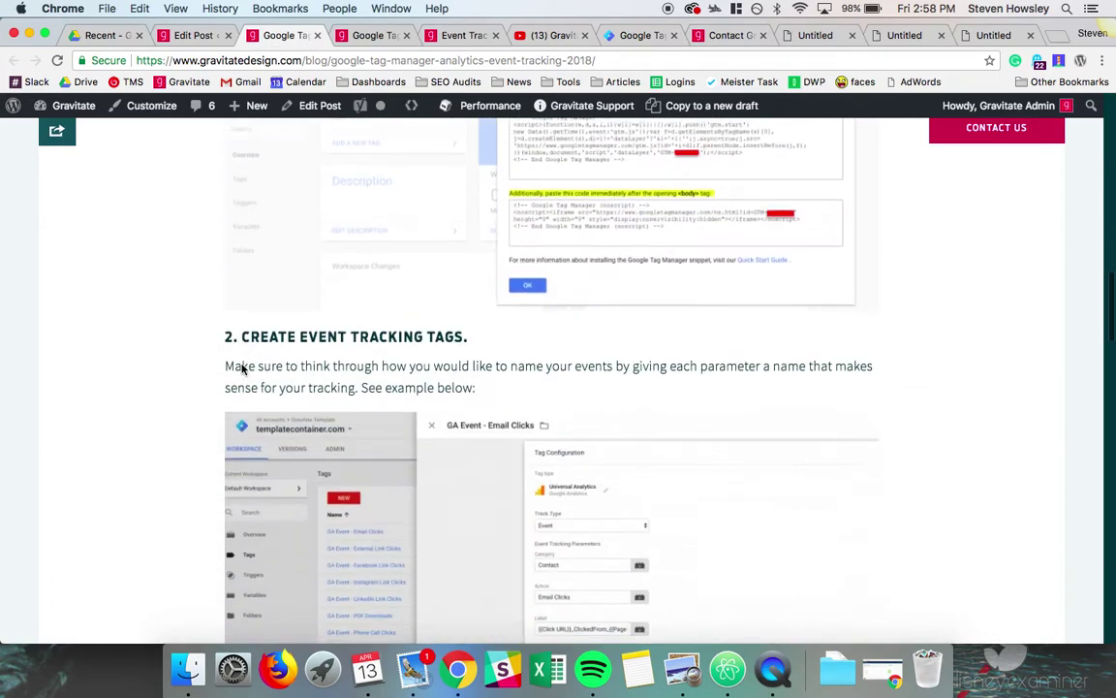
scroll(242, 368, down, 10)
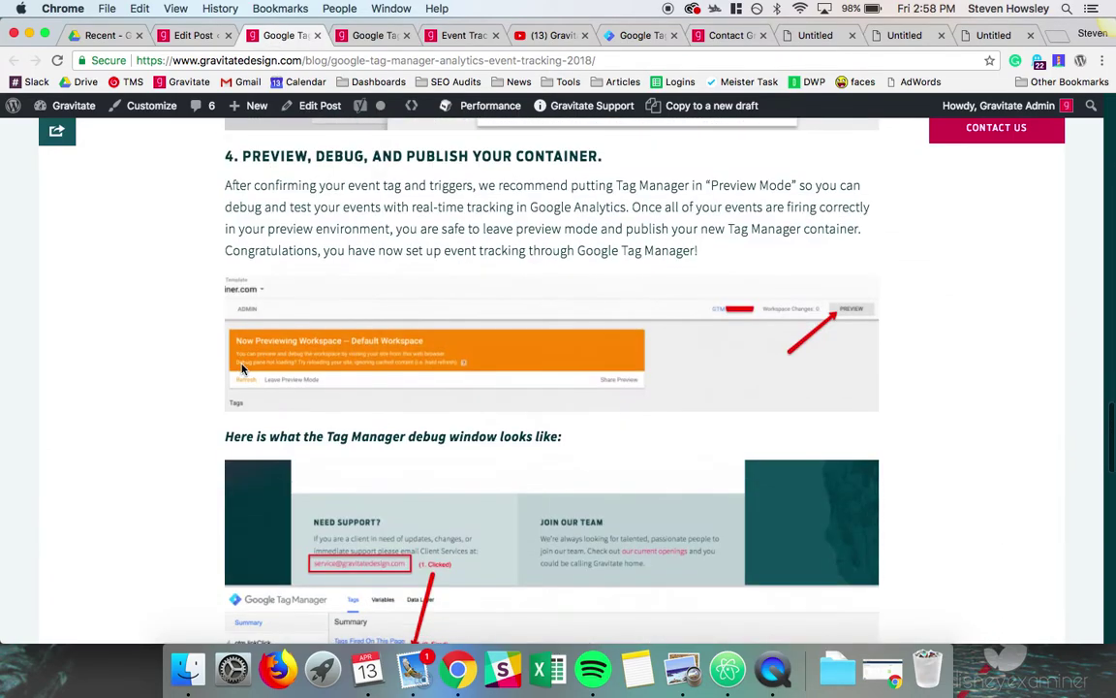
scroll(378, 280, up, 5)
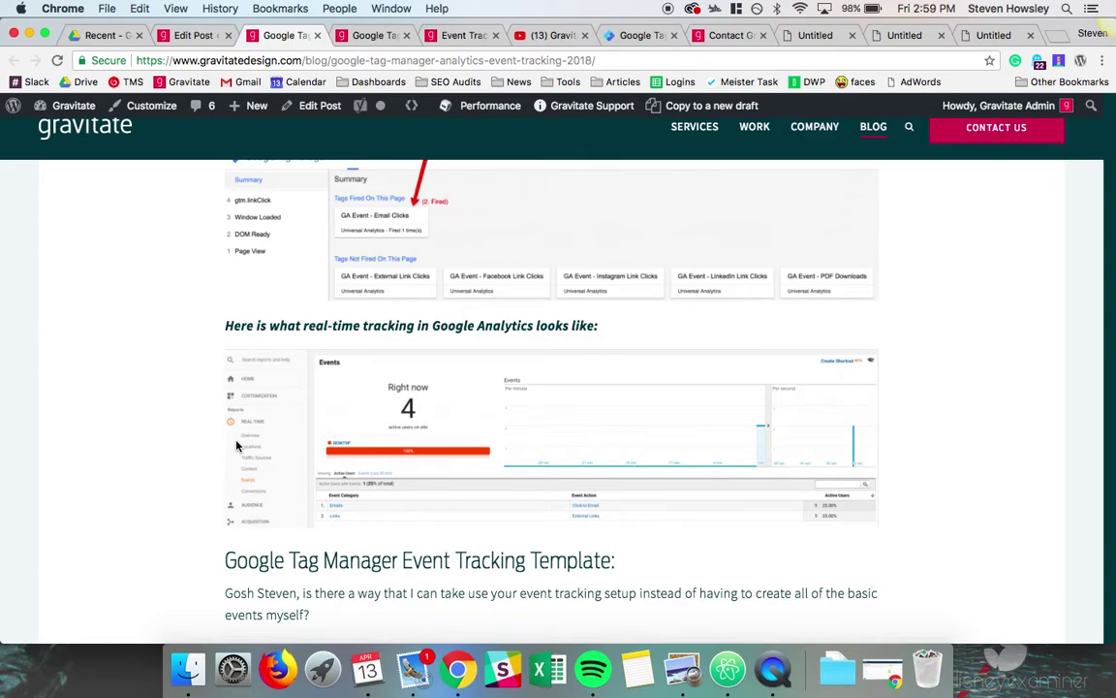
Return to Tag Manager's tag list and leave preview mode for the Default Workspace
click(624, 35)
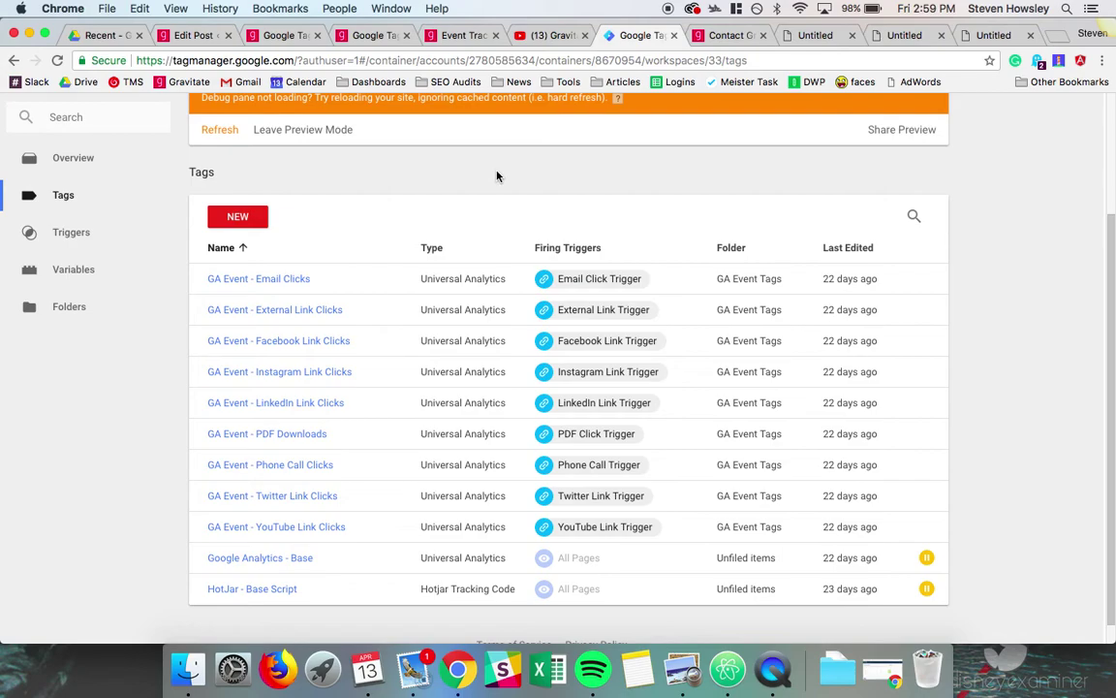
scroll(497, 179, up, 2)
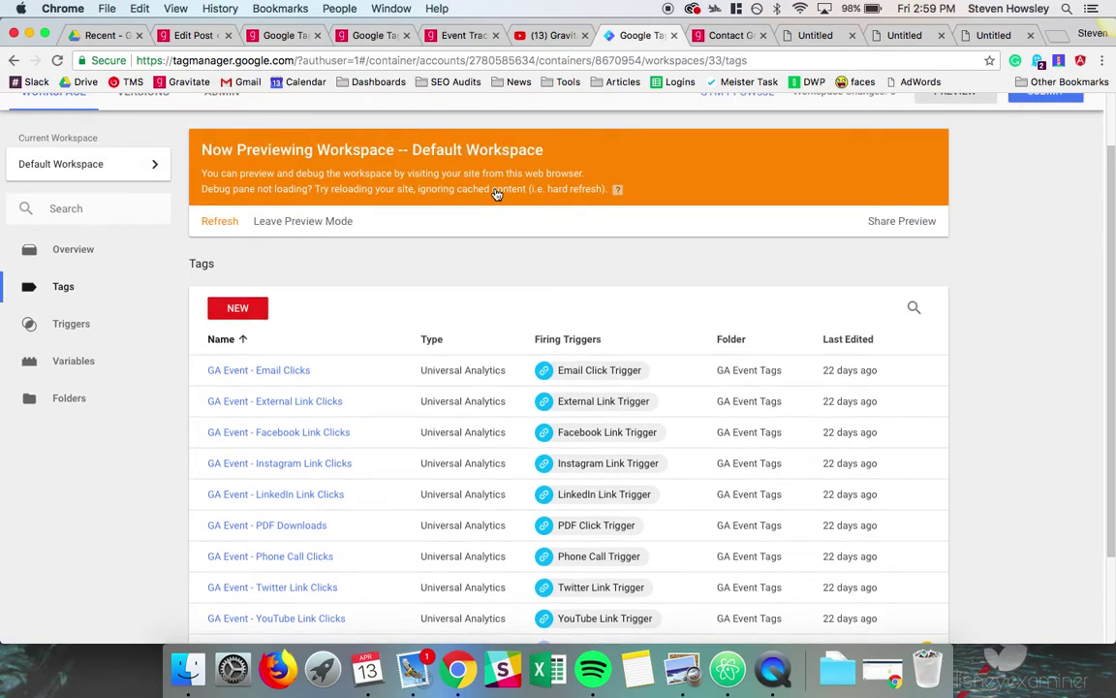
scroll(495, 194, up, 2)
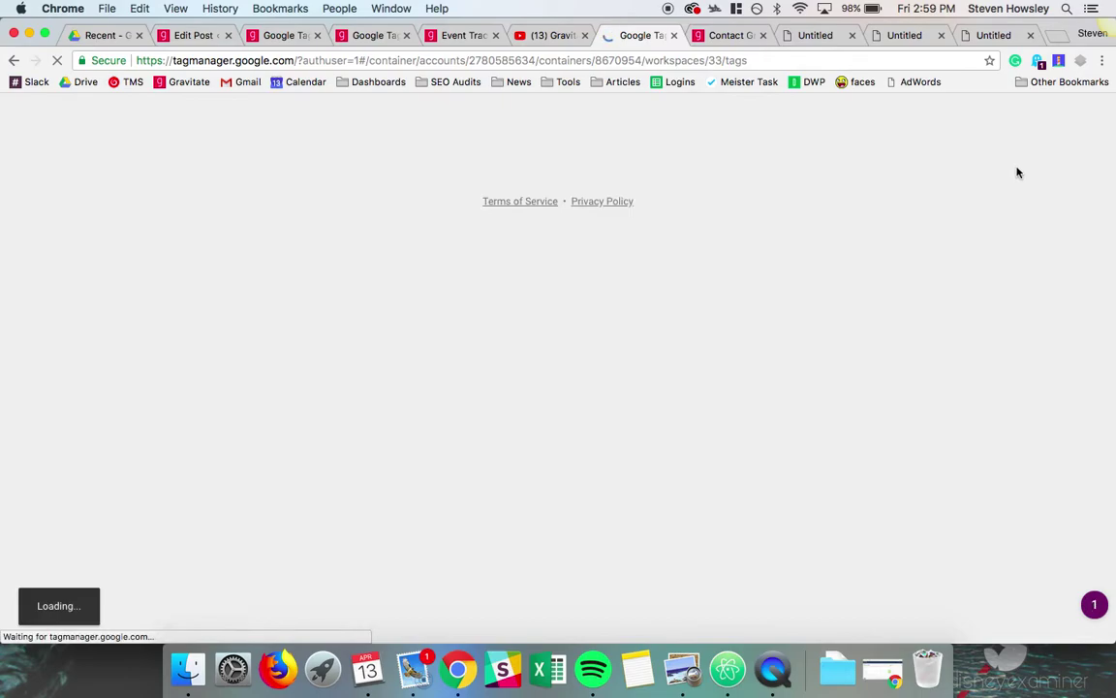
Fill in a version submission named "GTM Events Added" with description "Email tracking, Facebook Link Clicks", and close it without publishing
click(1042, 161)
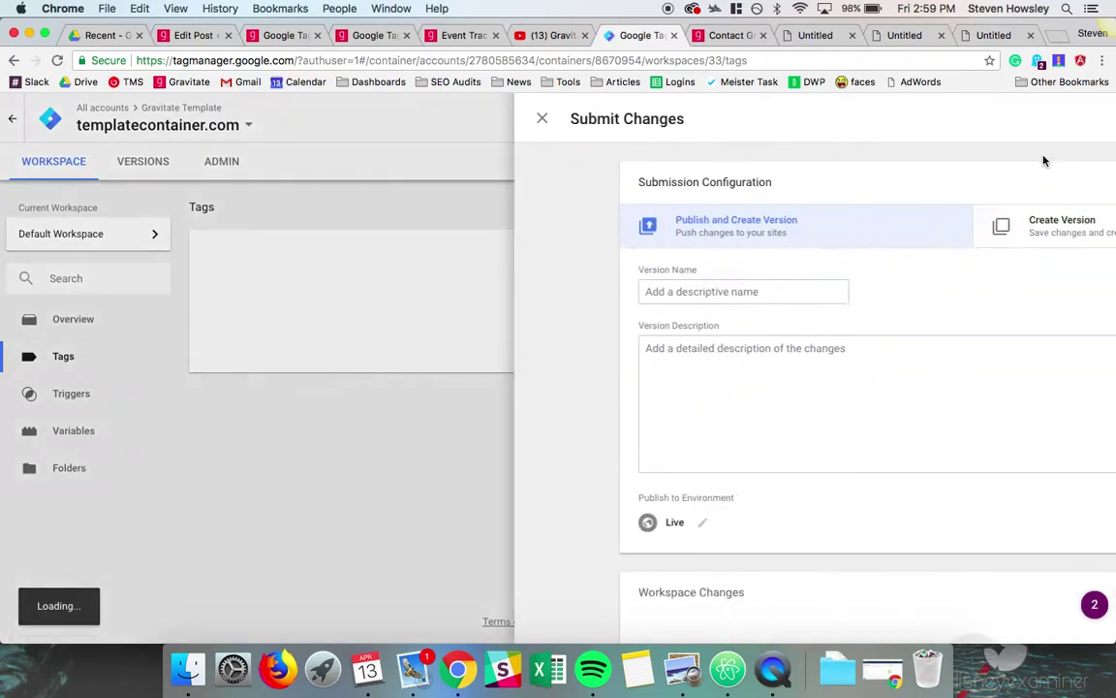
click(436, 292)
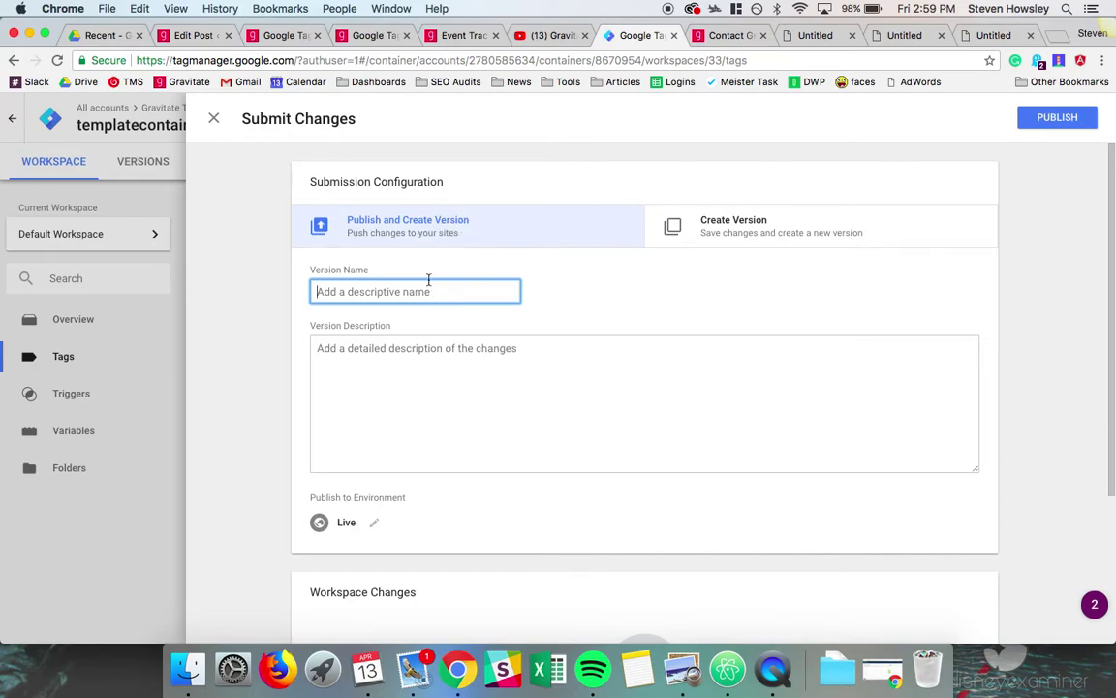
text(GTM Events Added)
click(459, 376)
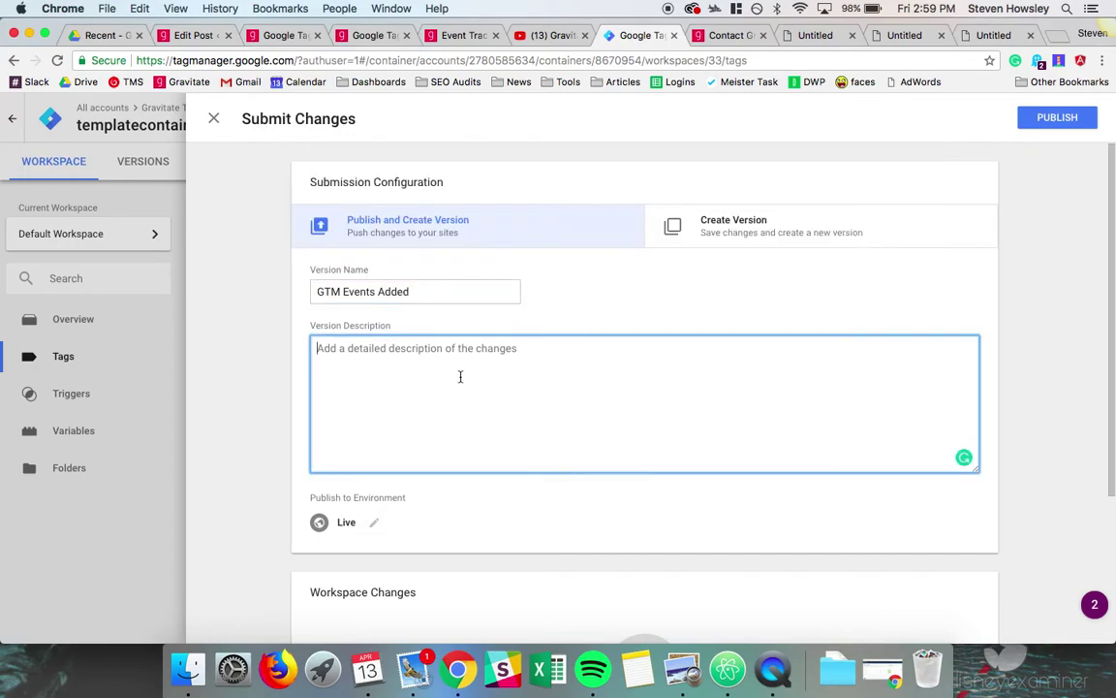
text(Email trackin)
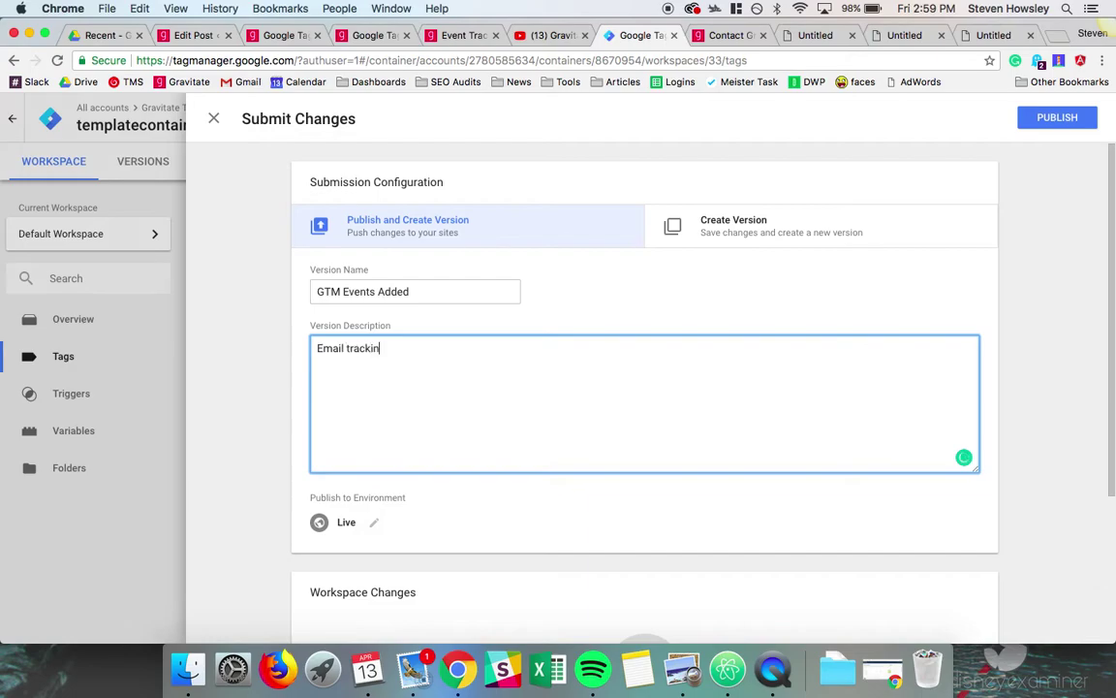
text(g, Facebook Link Clicks)
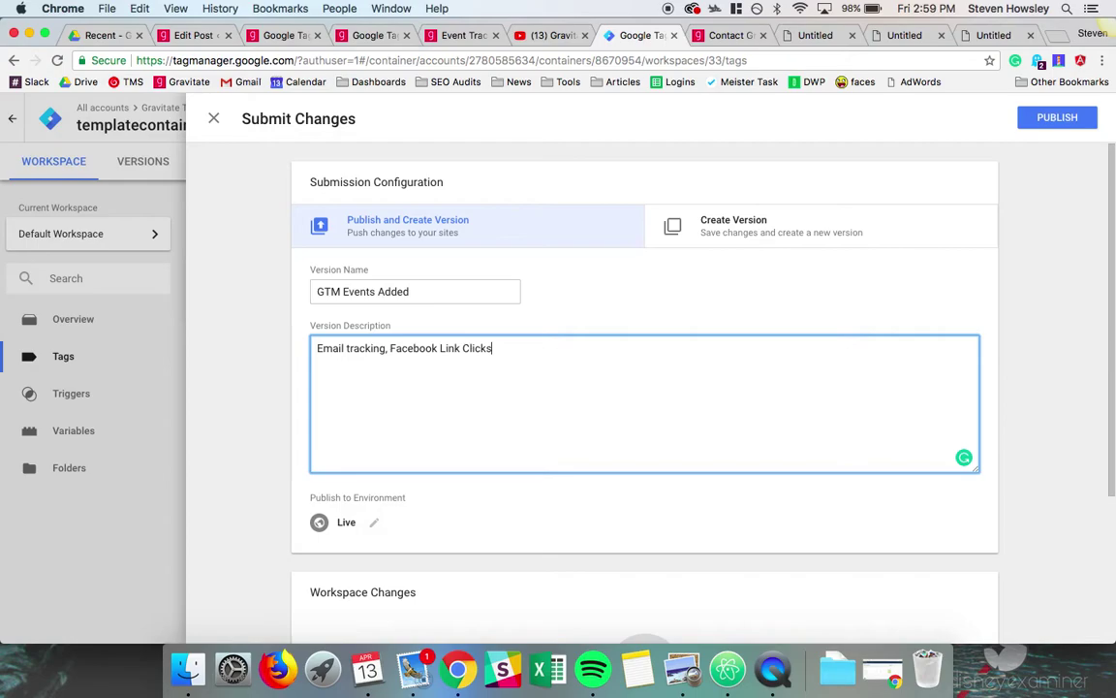
click(213, 117)
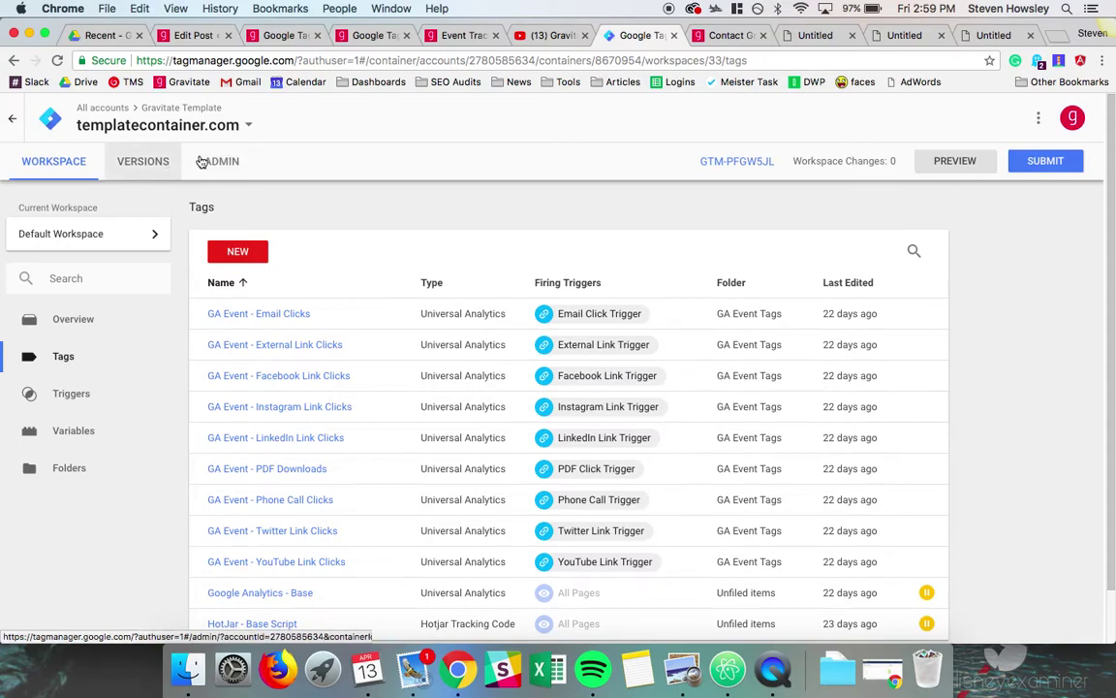
Open the container import in the admin settings and choose GTM-TEMPLATE.json from Documents, Tag Manager Templates as the container file
click(218, 161)
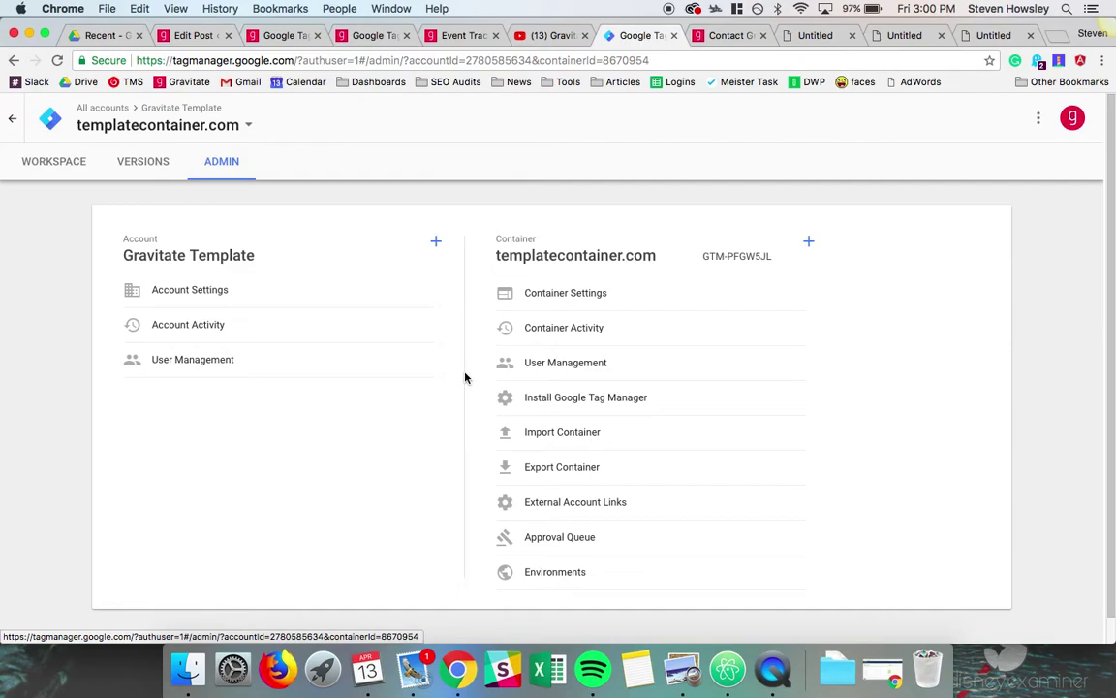
click(598, 436)
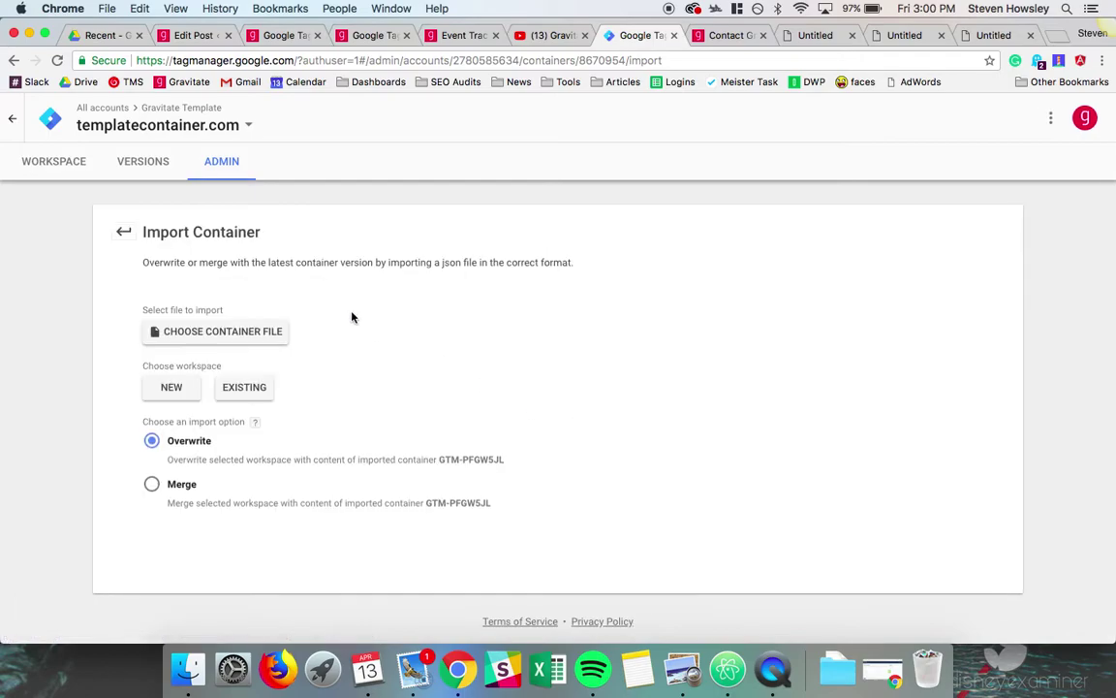
click(201, 333)
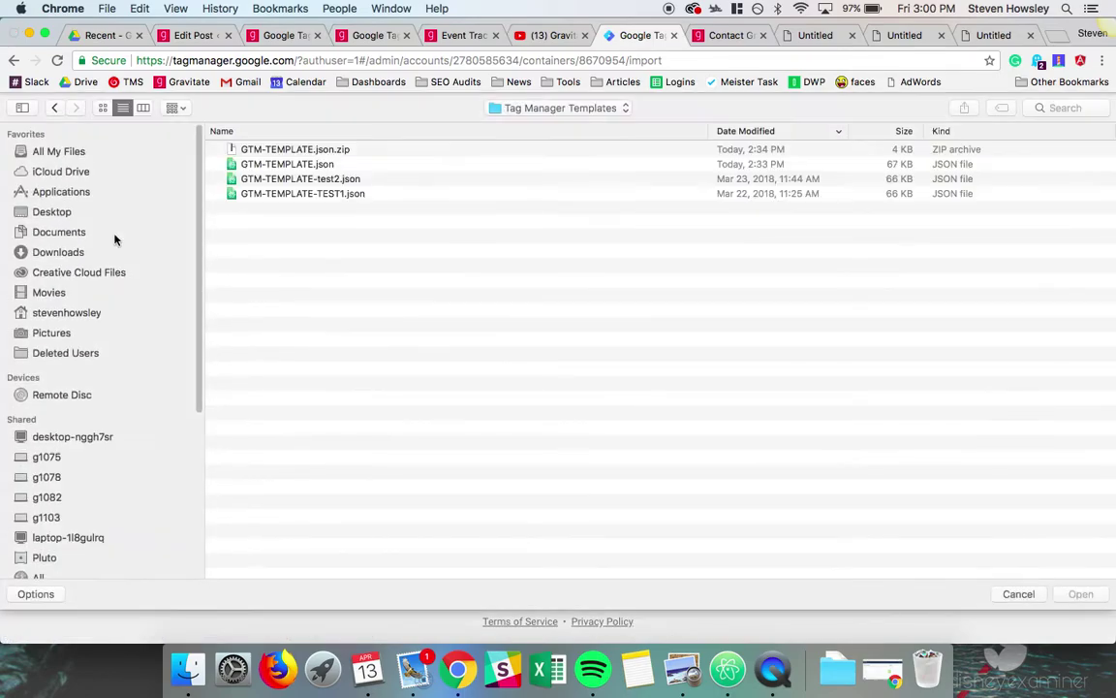
click(85, 234)
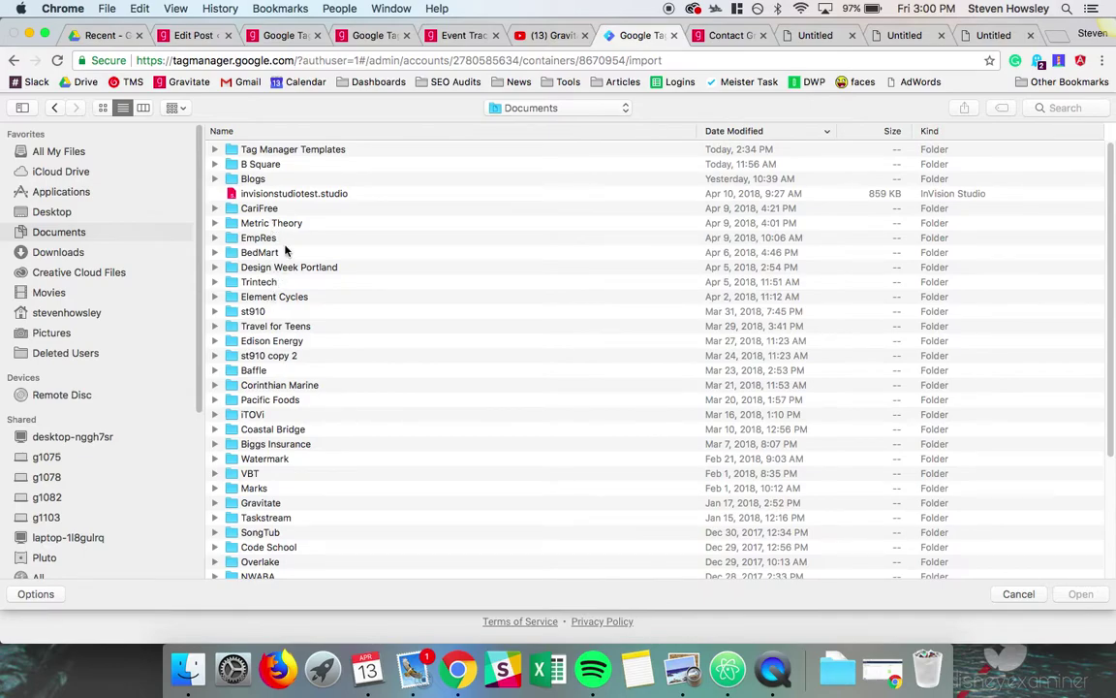
click(308, 153)
double_click(308, 153)
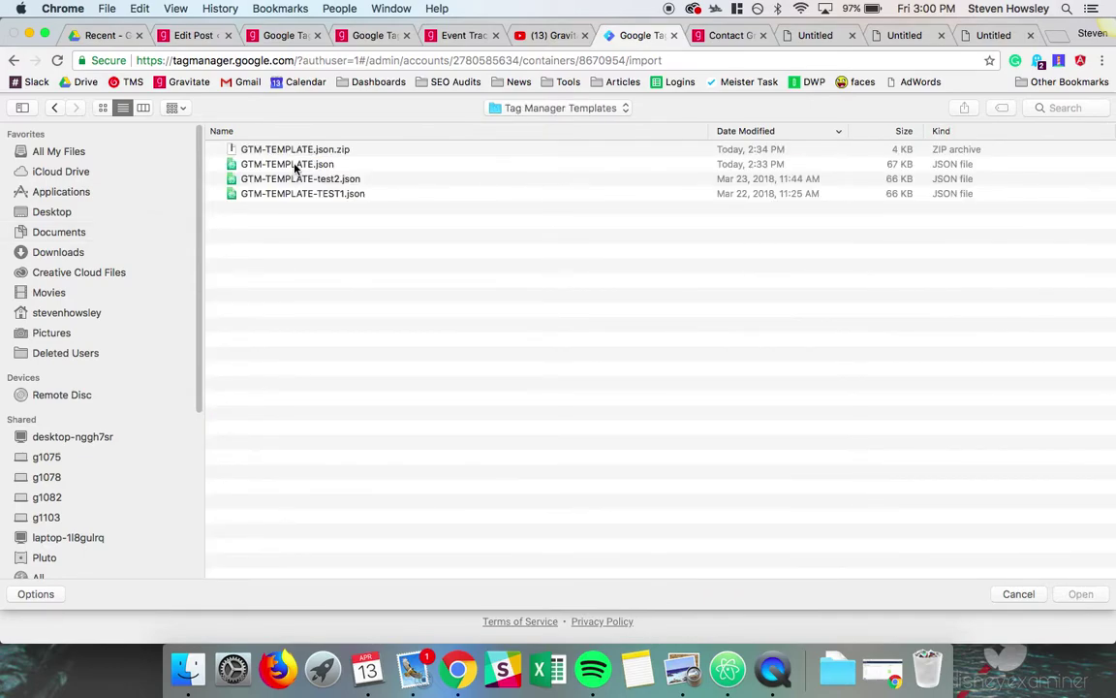
click(296, 164)
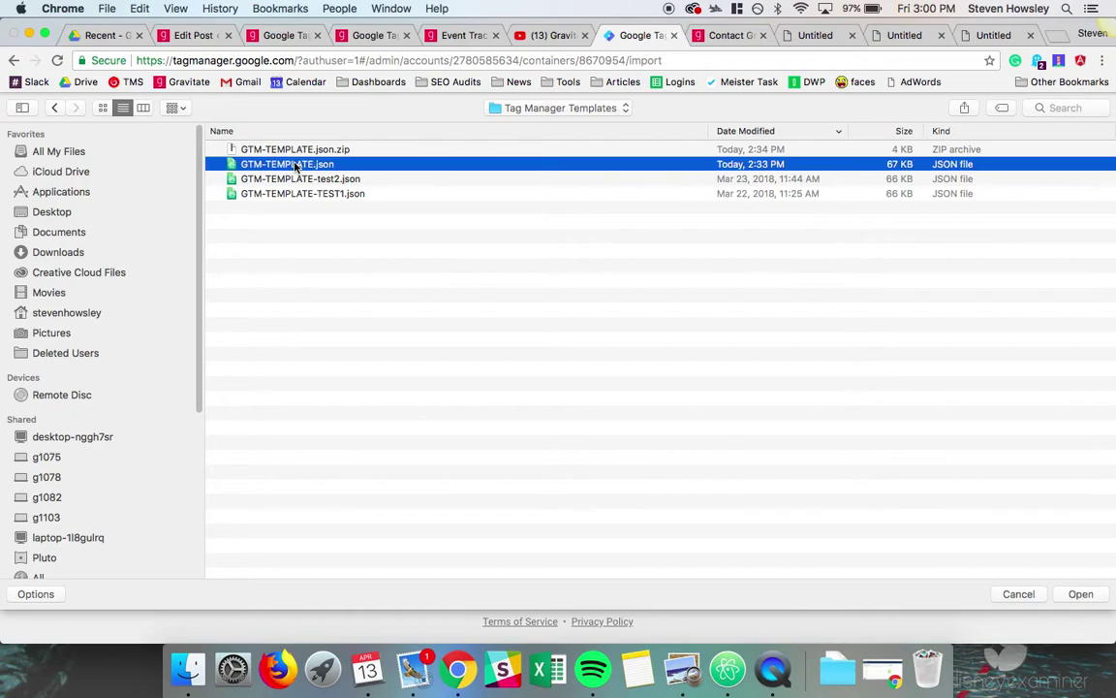
double_click(296, 164)
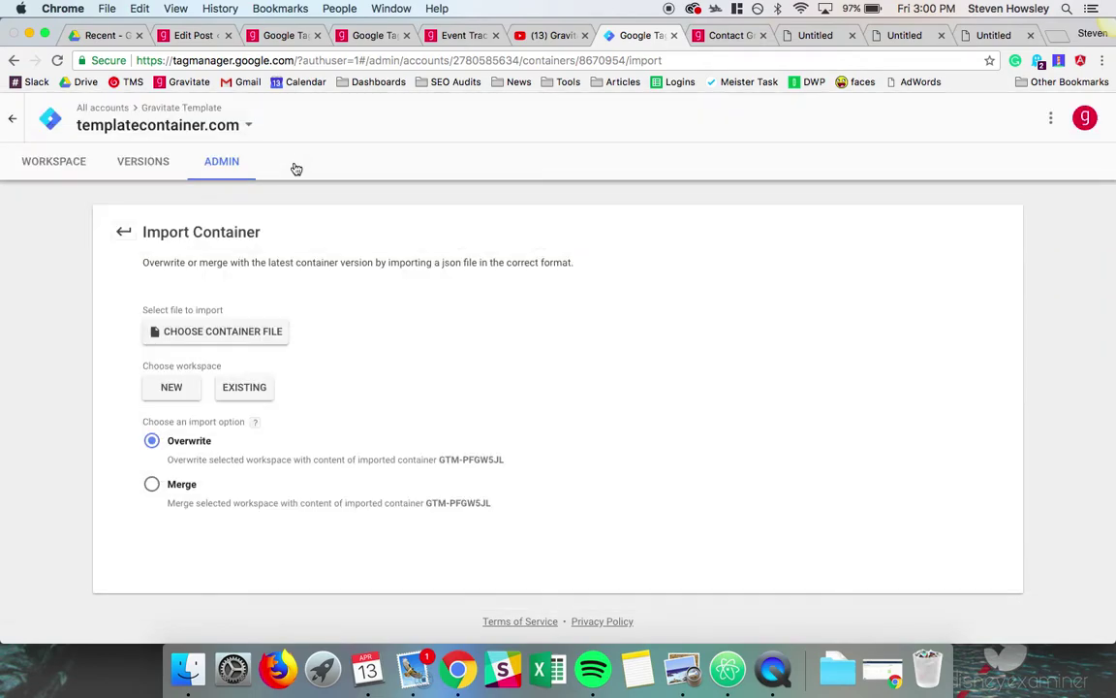
Select the existing Default Workspace as the target of the container import
click(181, 395)
click(213, 118)
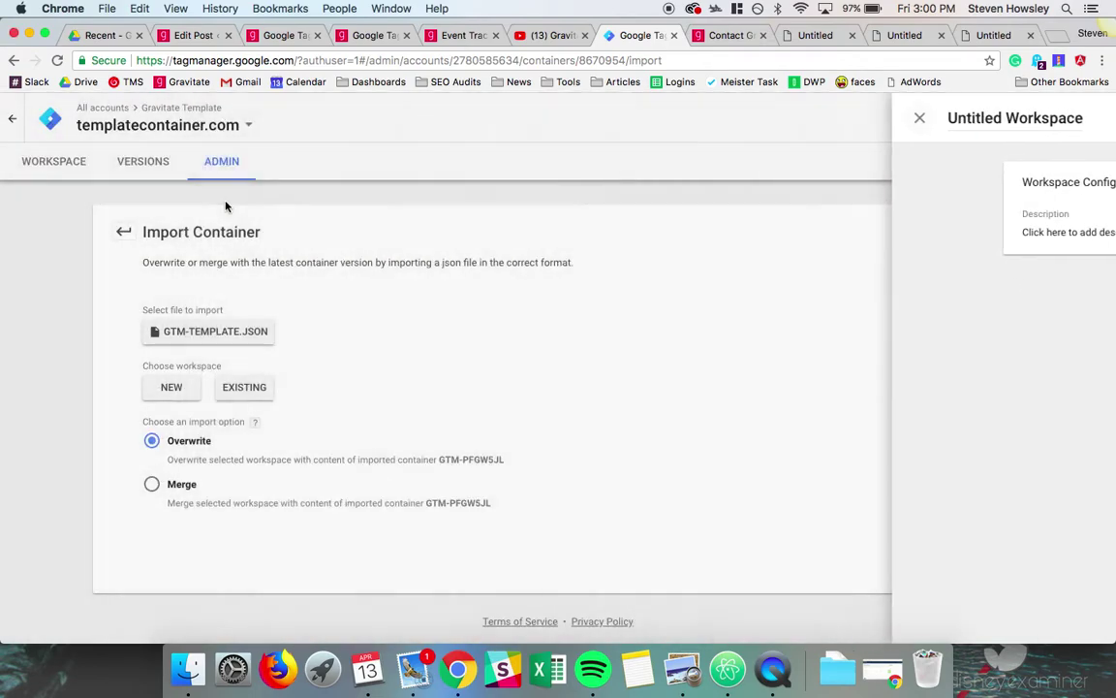
click(258, 389)
click(312, 190)
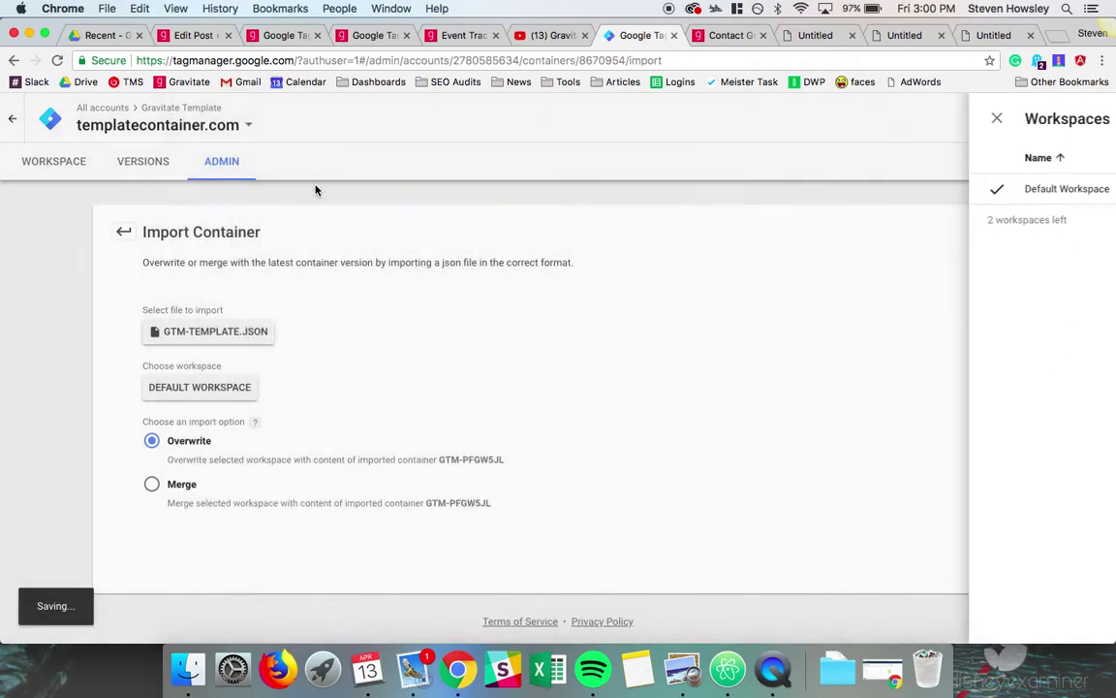
Set the container import option to Merge, with conflicting tags, triggers and variables overwritten
scroll(144, 490, down, 3)
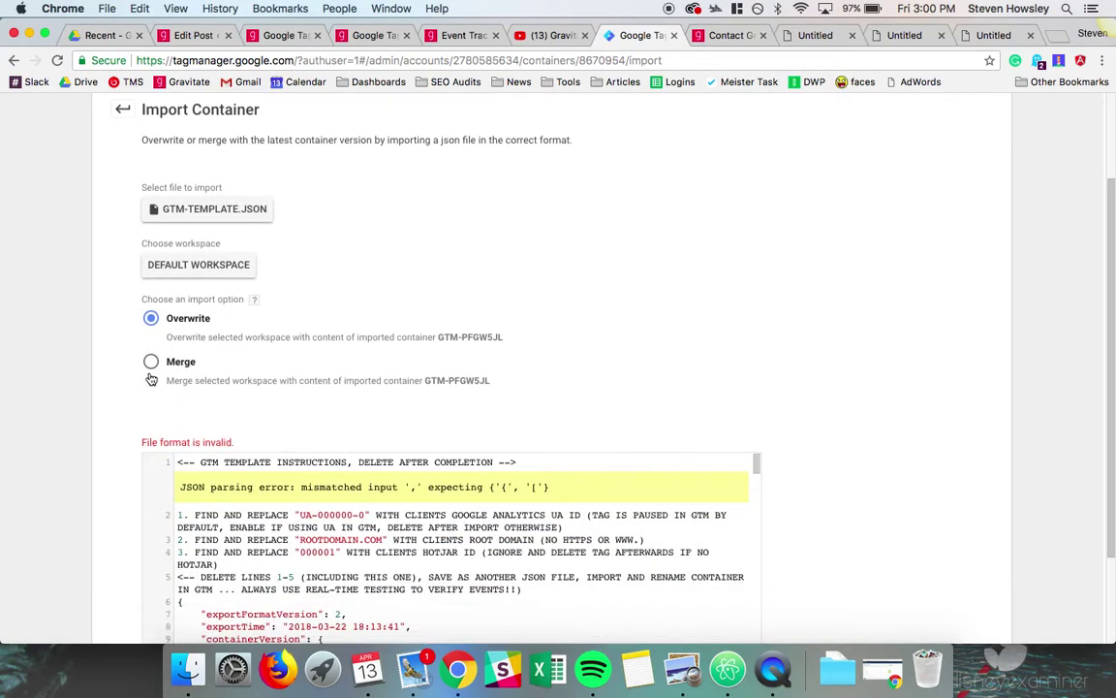
click(151, 364)
scroll(152, 368, down, 6)
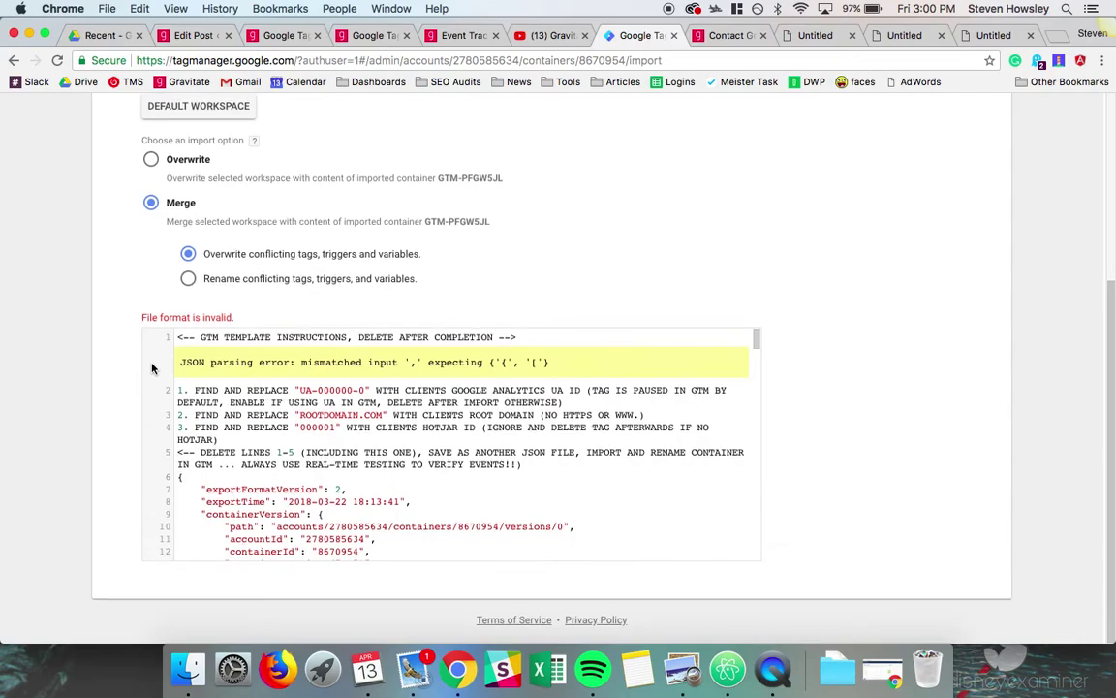
scroll(152, 368, up, 5)
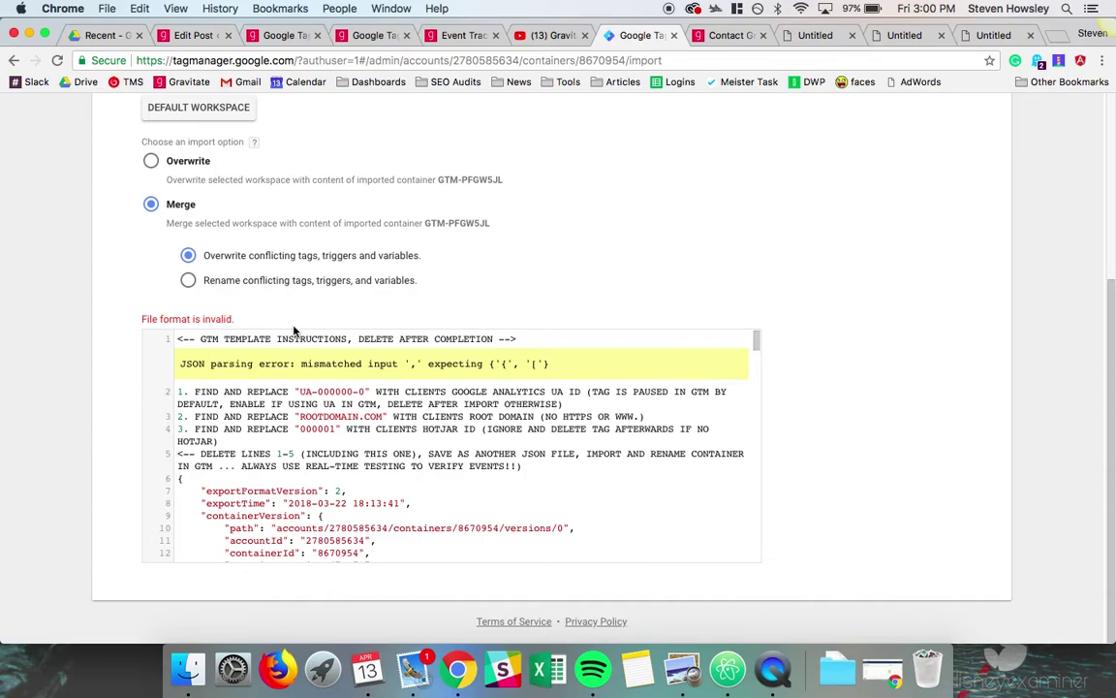
scroll(264, 292, up, 3)
Switch to Atom and replace every "UA-000000-0" in GTM-TEMPLATE.json with "UA-123456-7"
key(super+Tab)
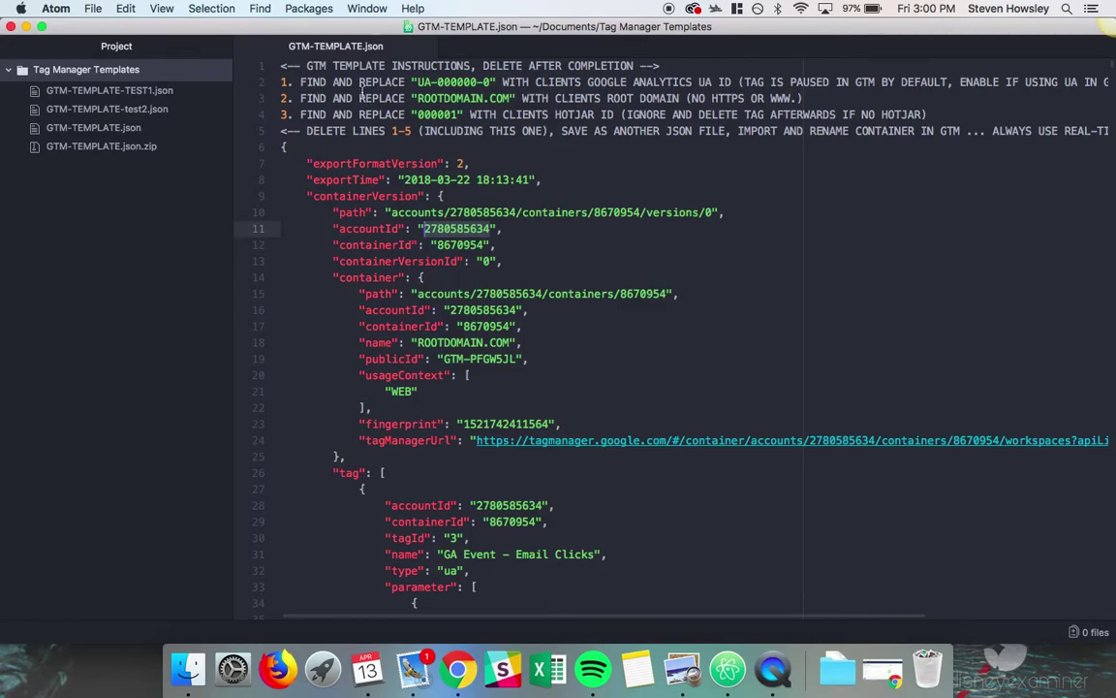
click(360, 96)
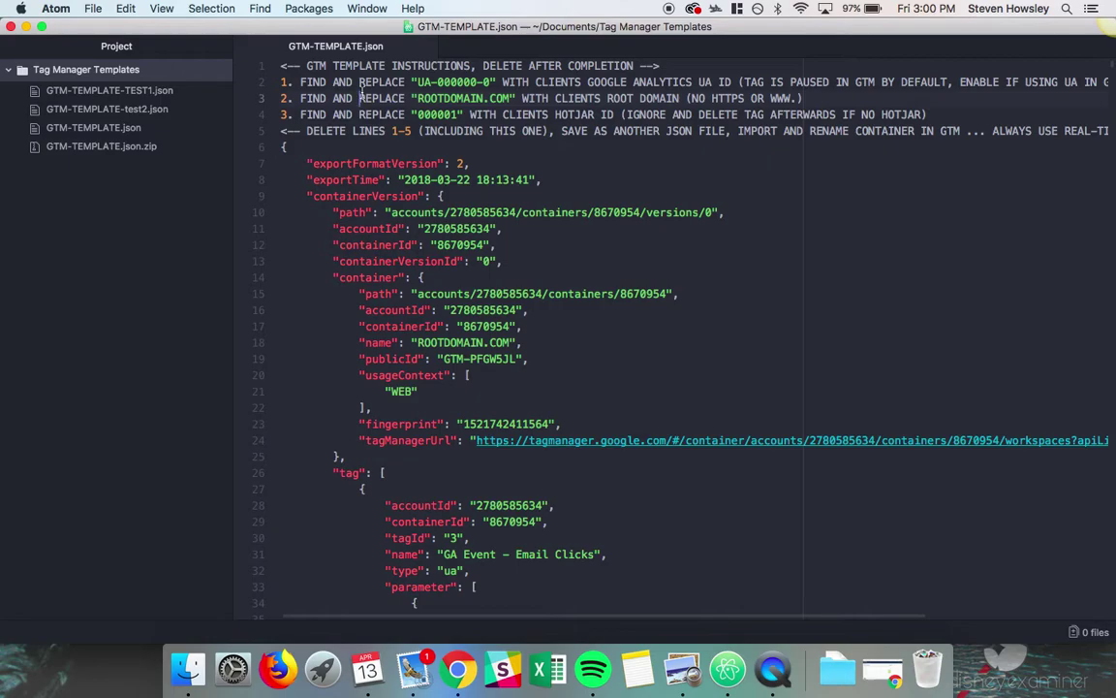
key(super+f)
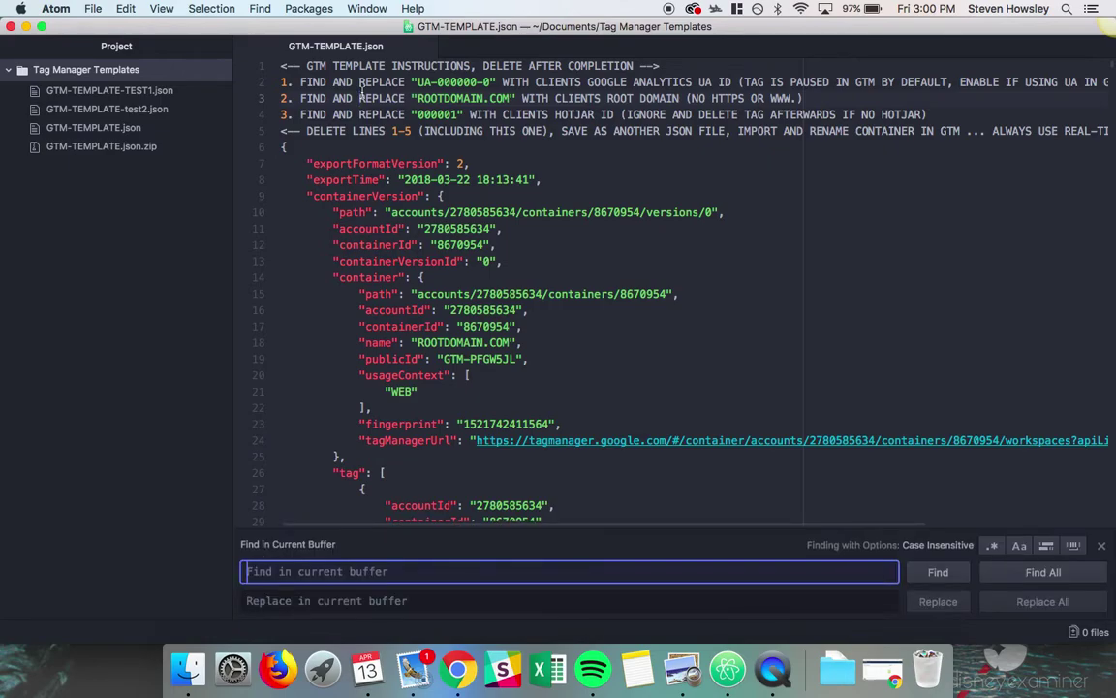
text(UA-0)
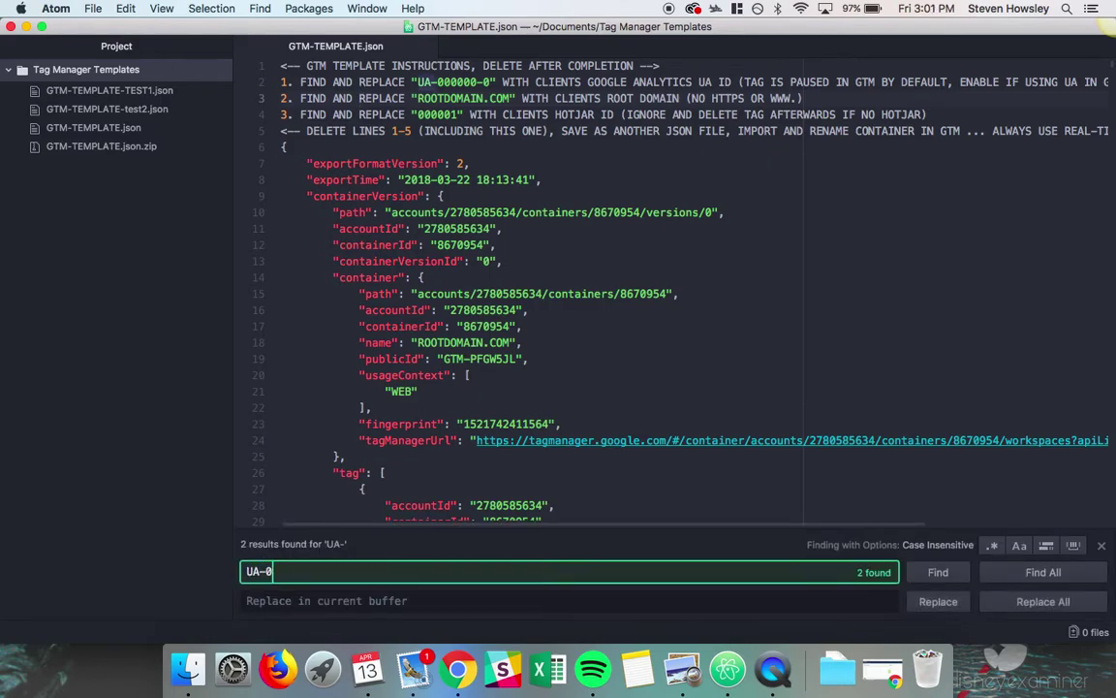
text(00000)
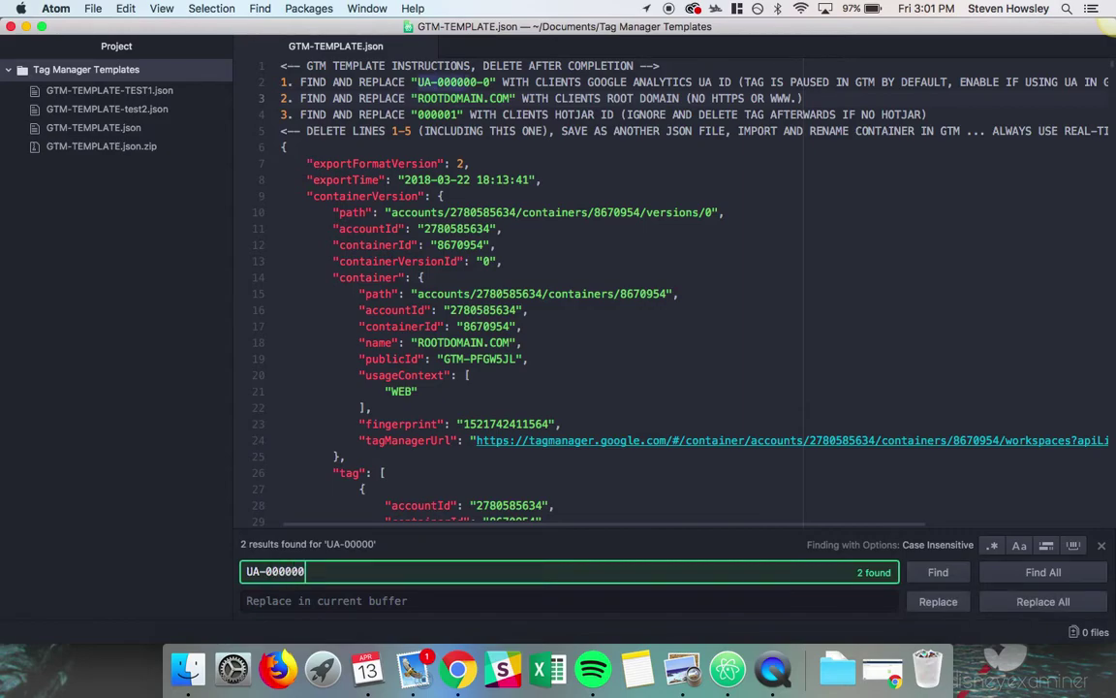
text(-0)
key(Tab)
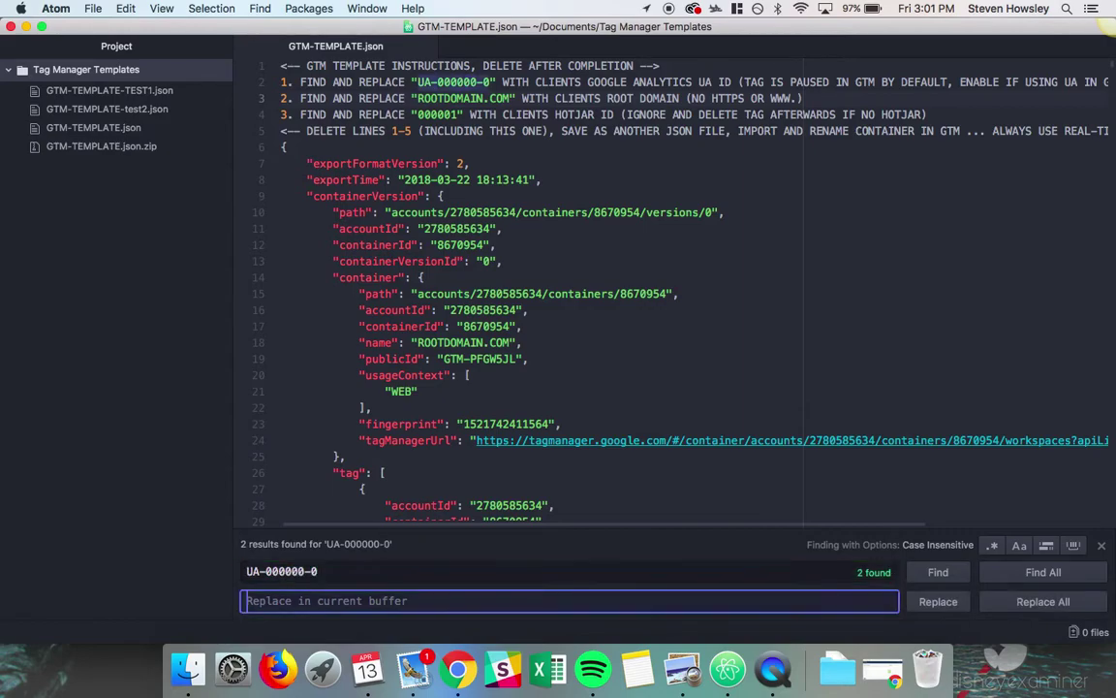
text(UA-)
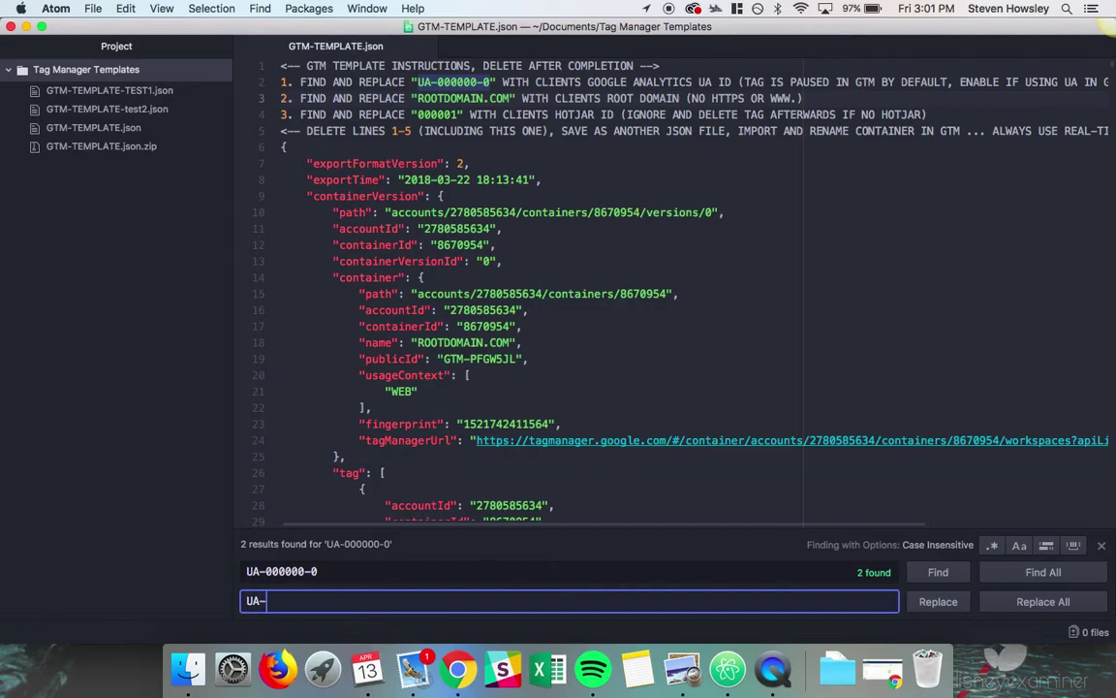
text(123456-7)
click(1042, 602)
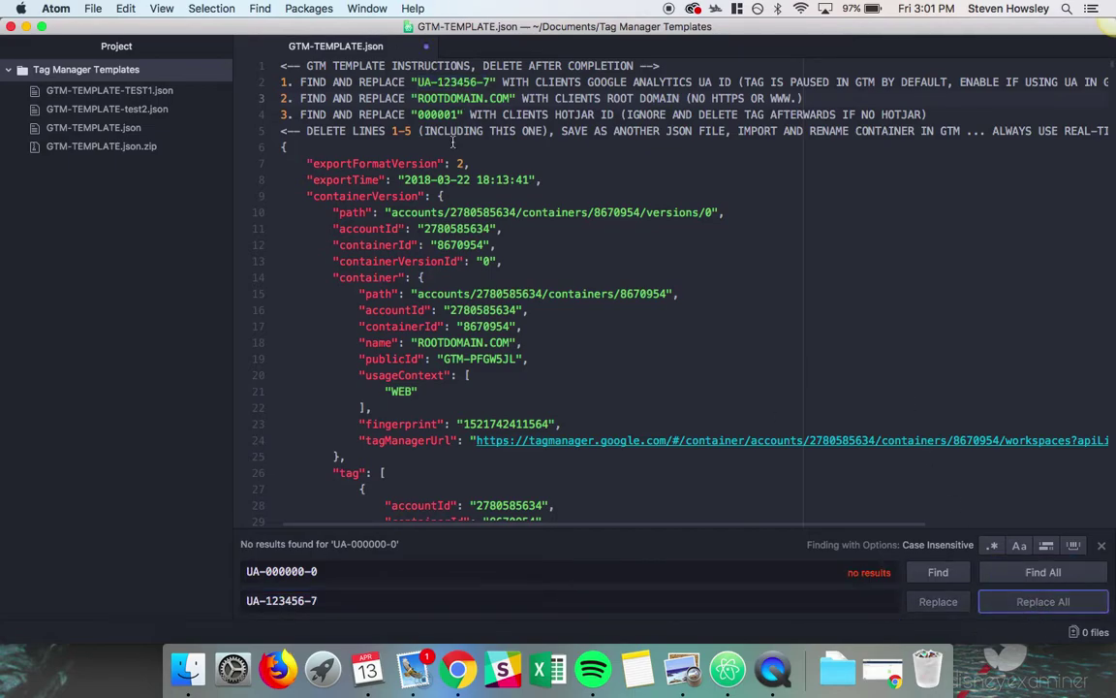
Replace every "ROOTDOMAIN.COM" in GTM-TEMPLATE.json with "yourdomain.com"
drag(377, 93, 510, 97)
key(super+c)
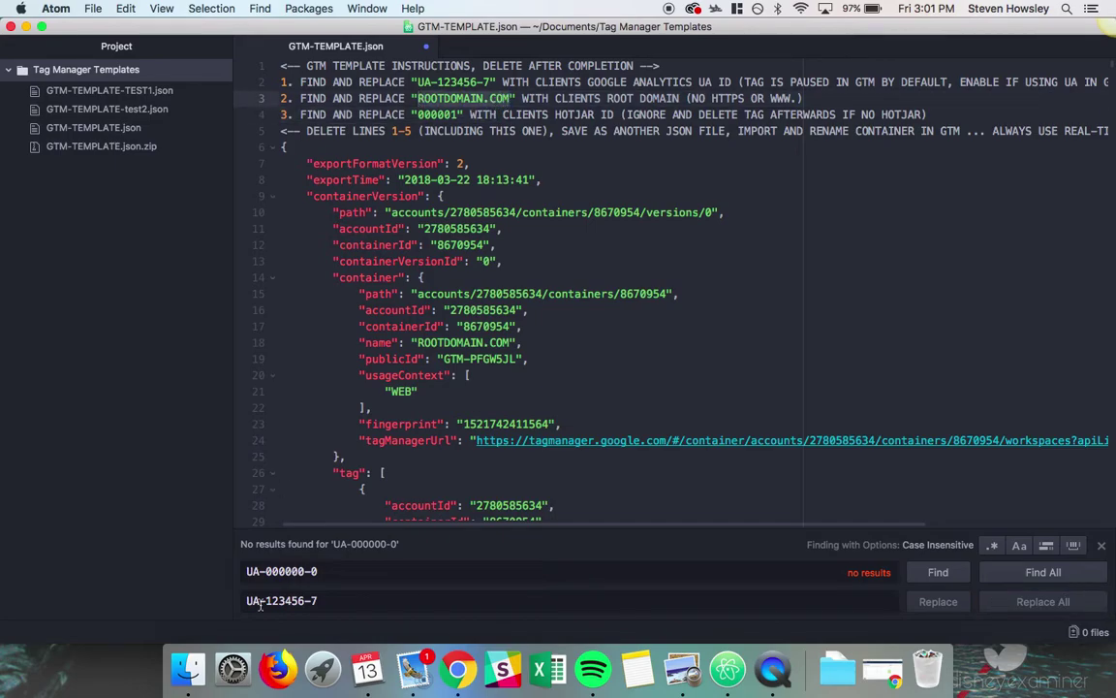
click(319, 572)
key(super+v)
key(Tab)
text(y)
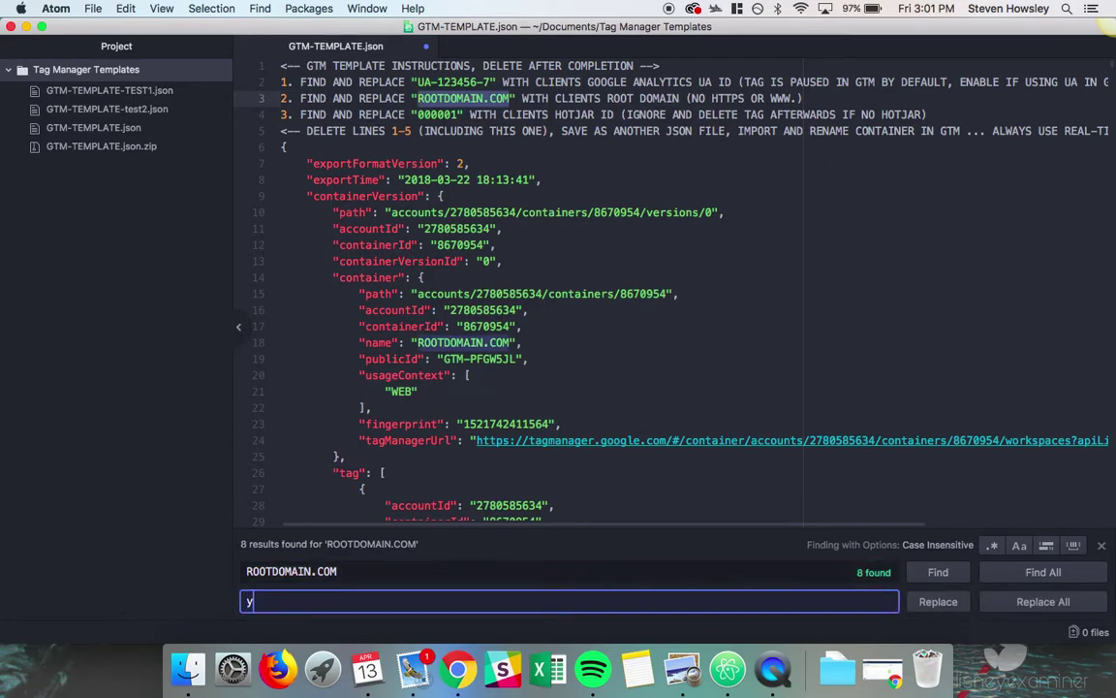
text(ourdomain.com)
key(super+a)
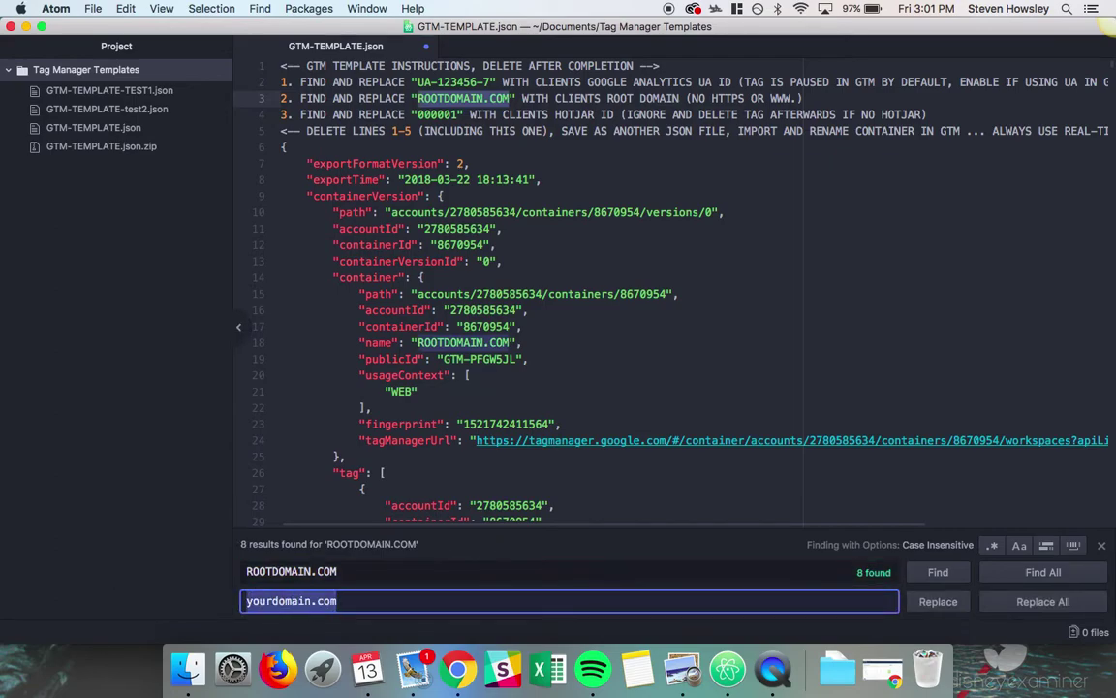
click(1043, 602)
Delete the template instruction lines 1–5 above the opening brace of GTM-TEMPLATE.json
click(418, 114)
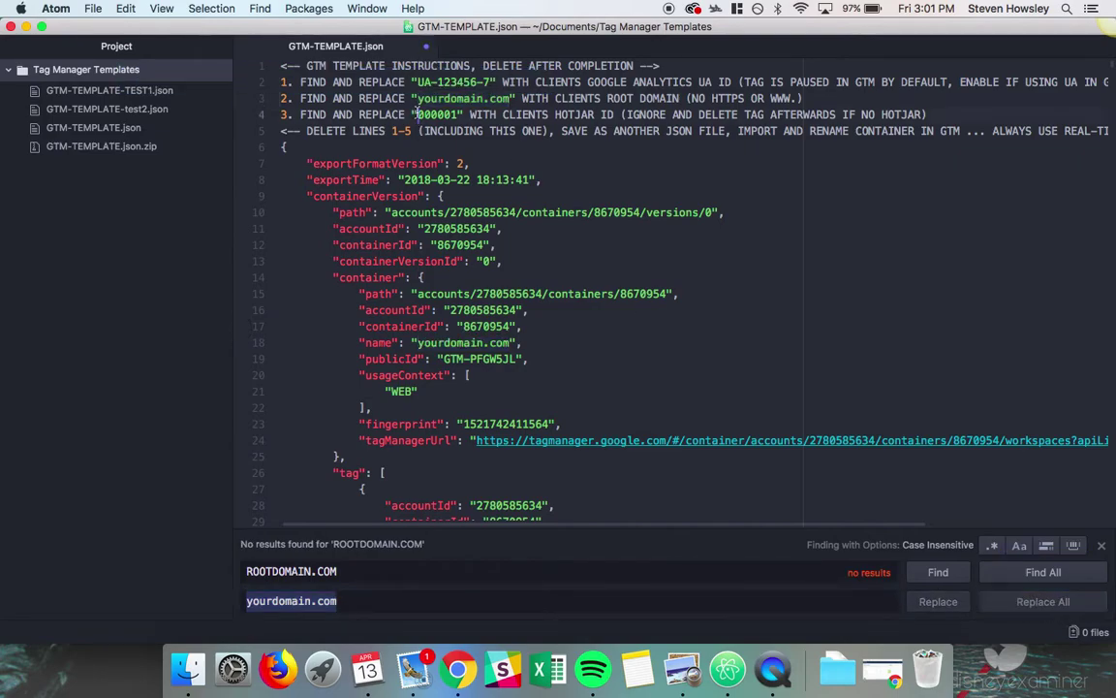
drag(418, 114, 461, 114)
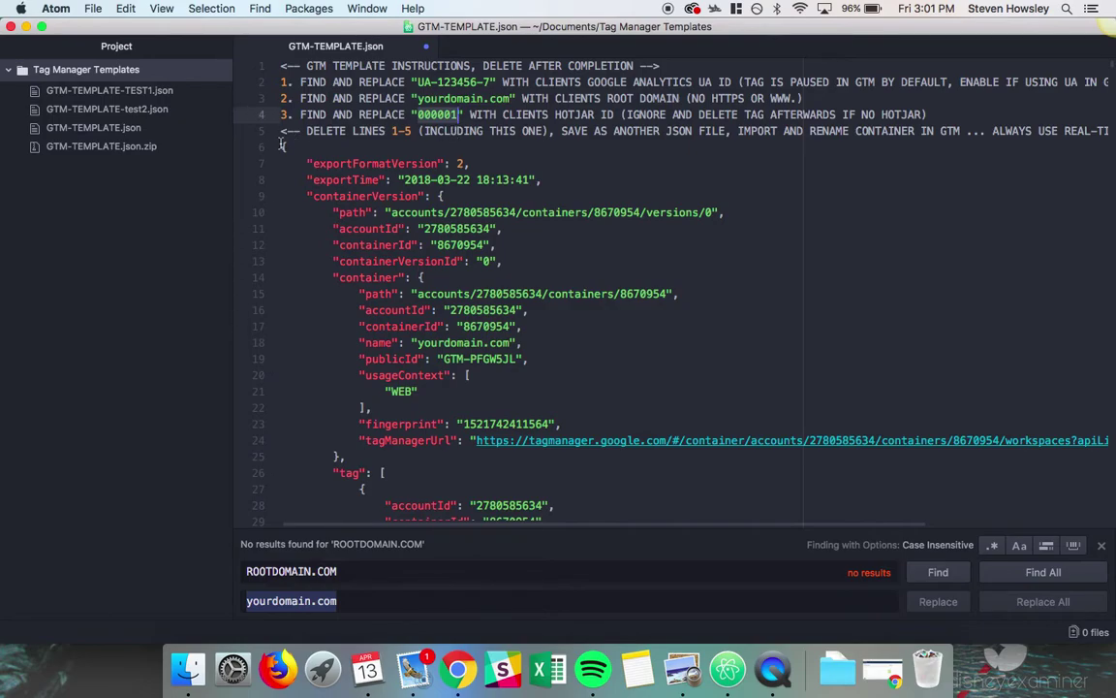
drag(281, 145, 275, 68)
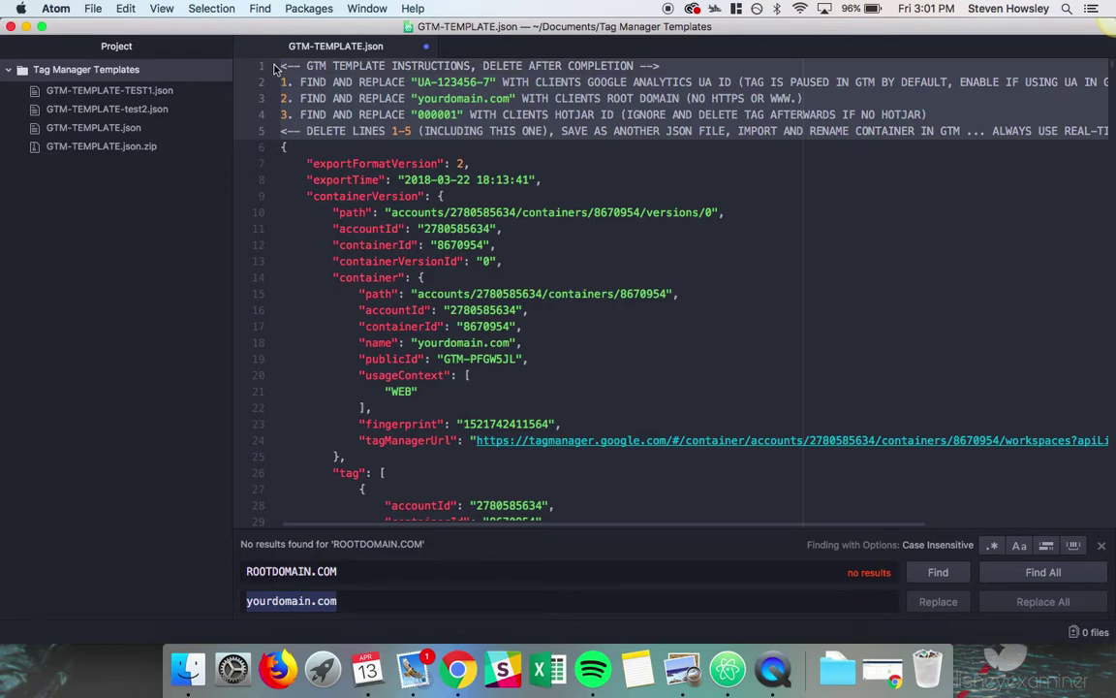
key(BackSpace)
click(92, 8)
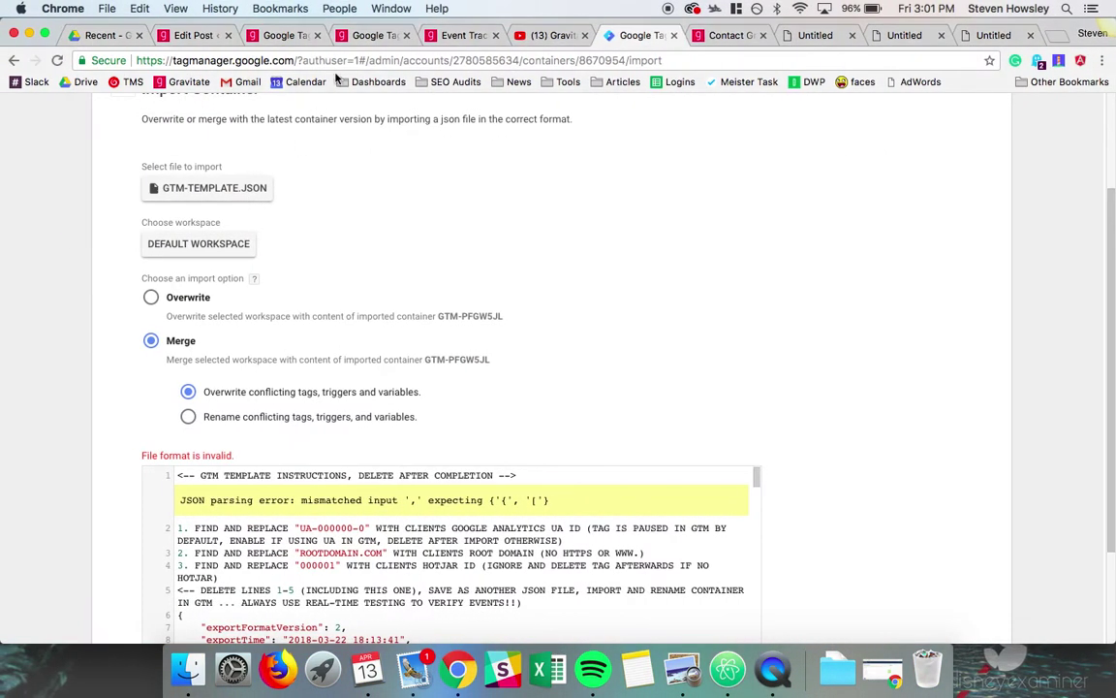
Return to Tag Manager in Chrome, leave the container import and view the tag list of the Default Workspace
scroll(431, 371, up, 3)
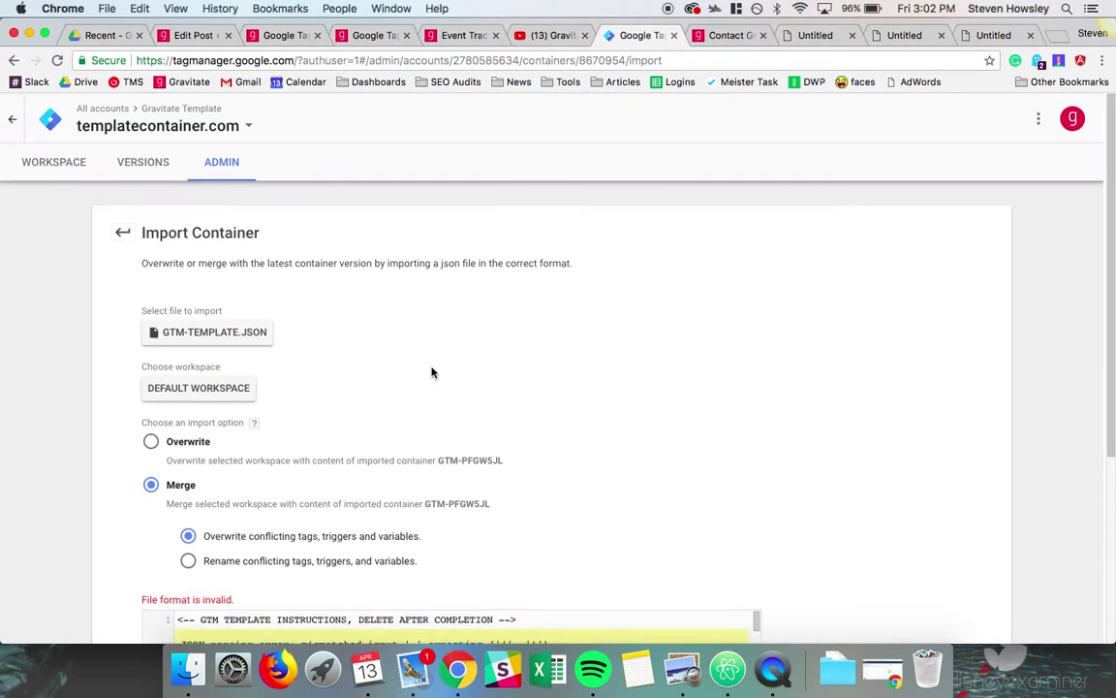
click(126, 164)
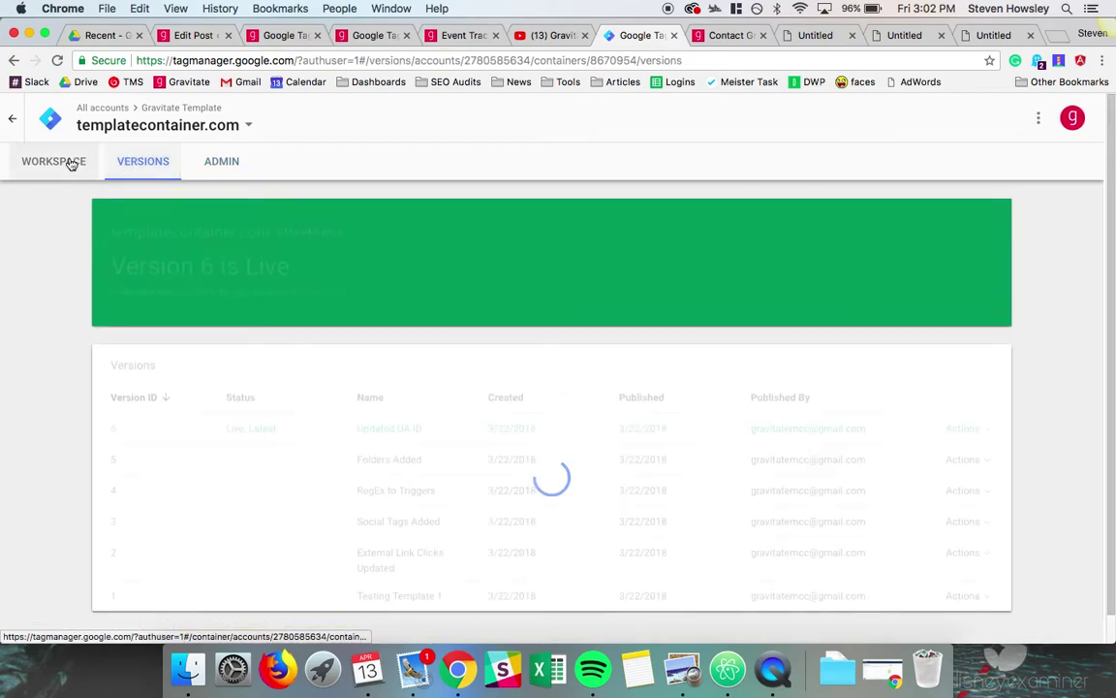
click(75, 161)
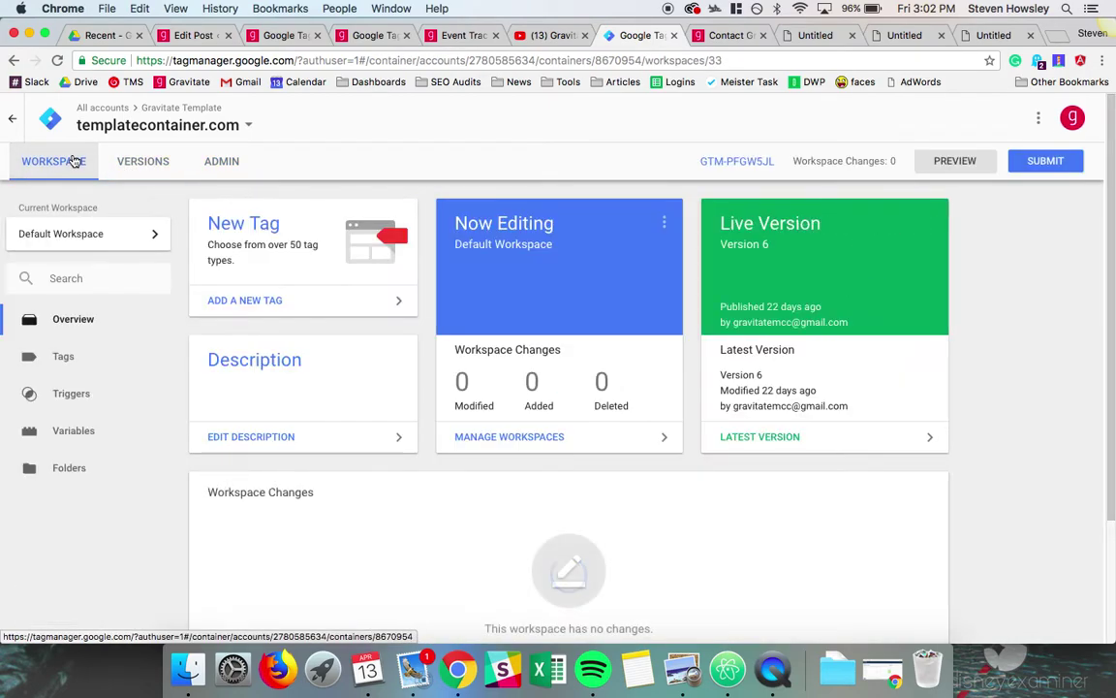
click(105, 368)
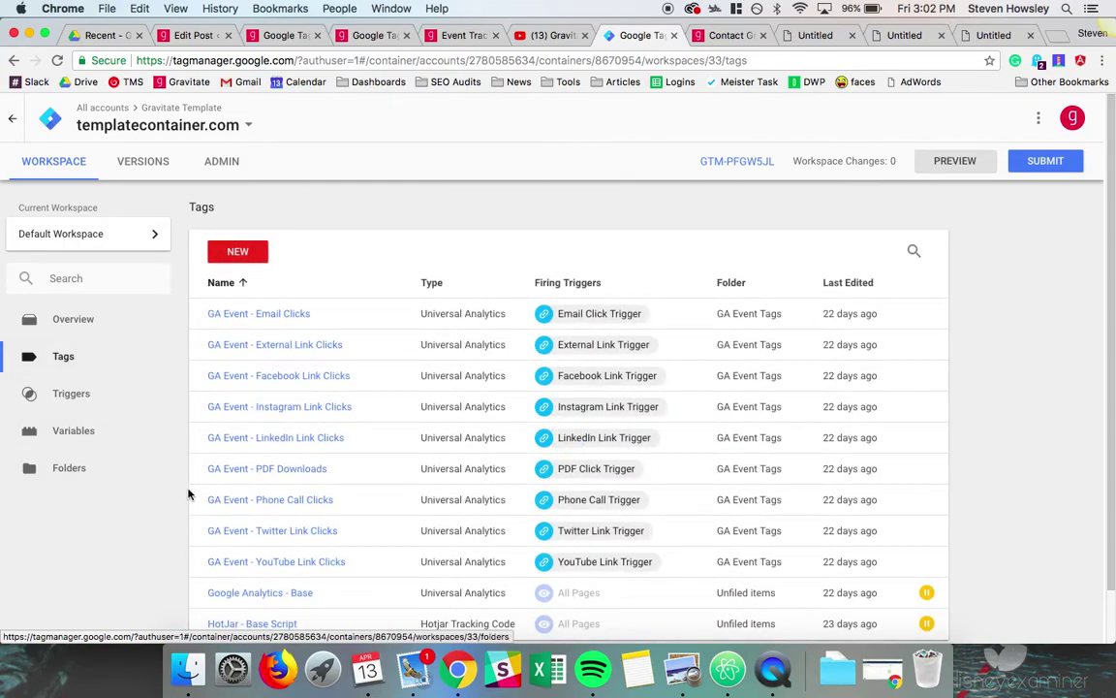
scroll(200, 476, down, 2)
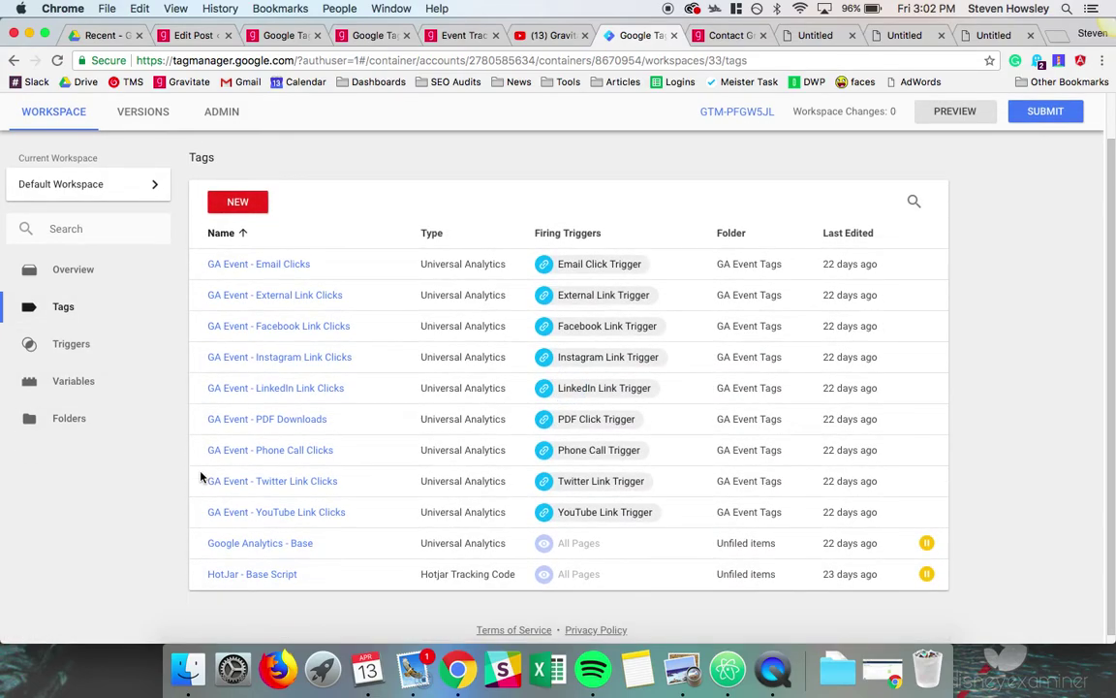